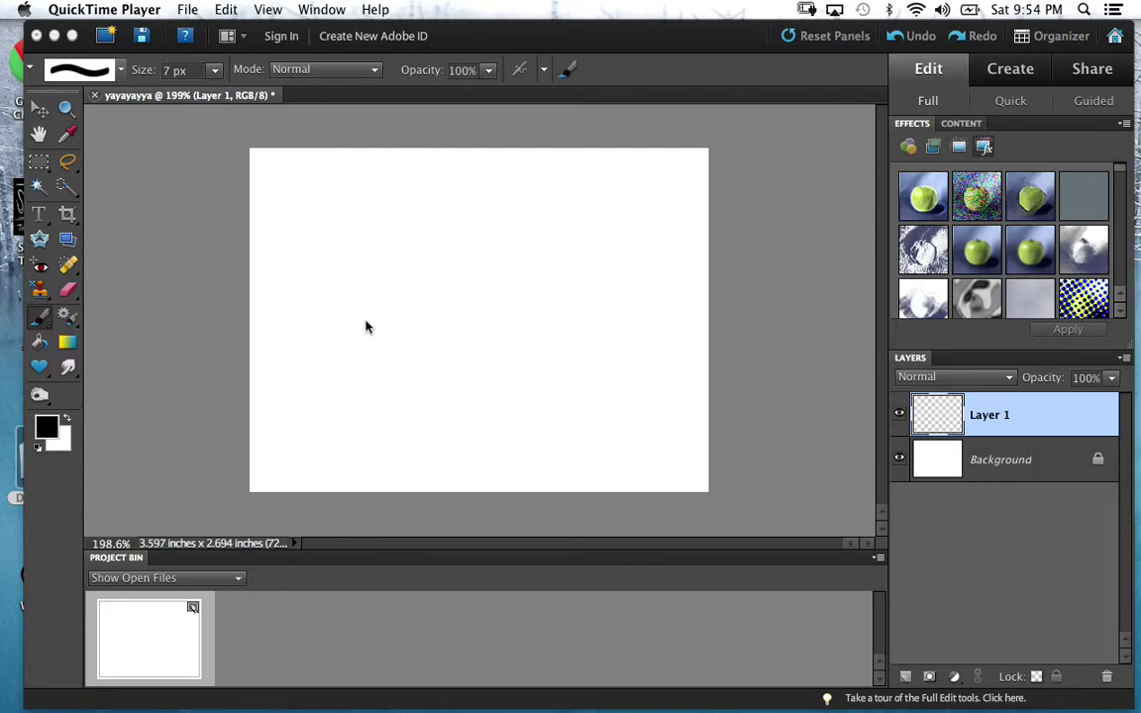
left_click(500, 277)
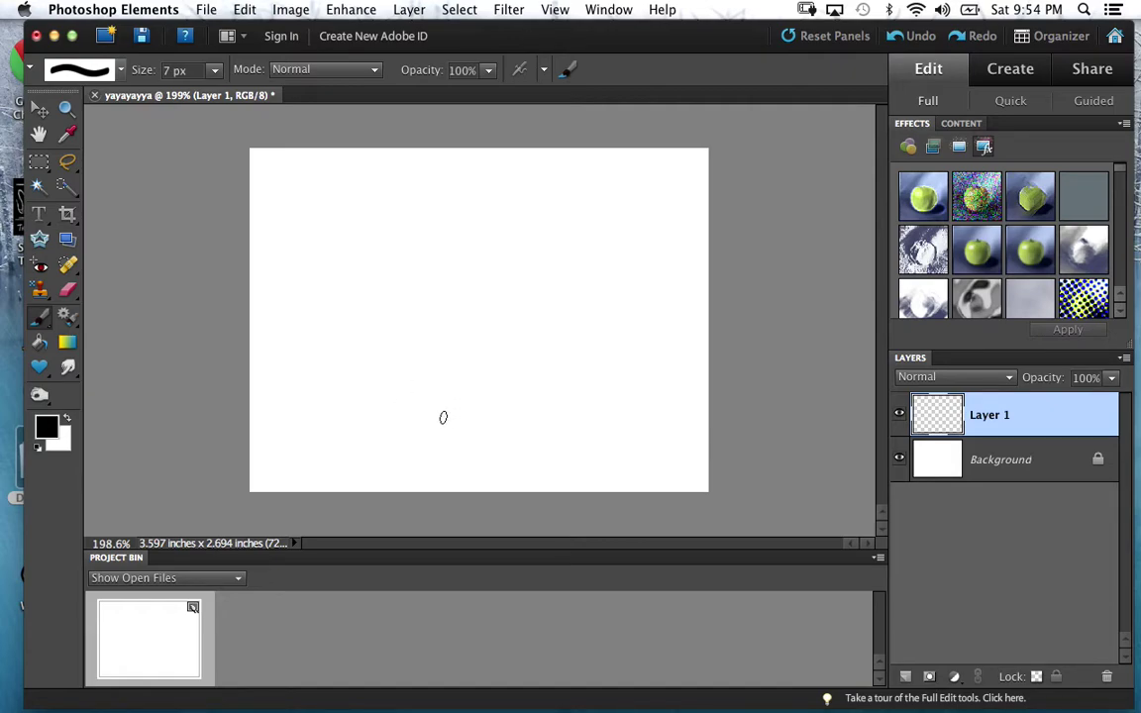
left_click(442, 409)
key("super+z")
left_click_drag(522, 329, 506, 341)
key("super+z")
mouse_move(308, 409)
left_mouse_down()
mouse_move(364, 334)
mouse_move(395, 369)
mouse_move(384, 414)
mouse_move(303, 416)
left_mouse_up()
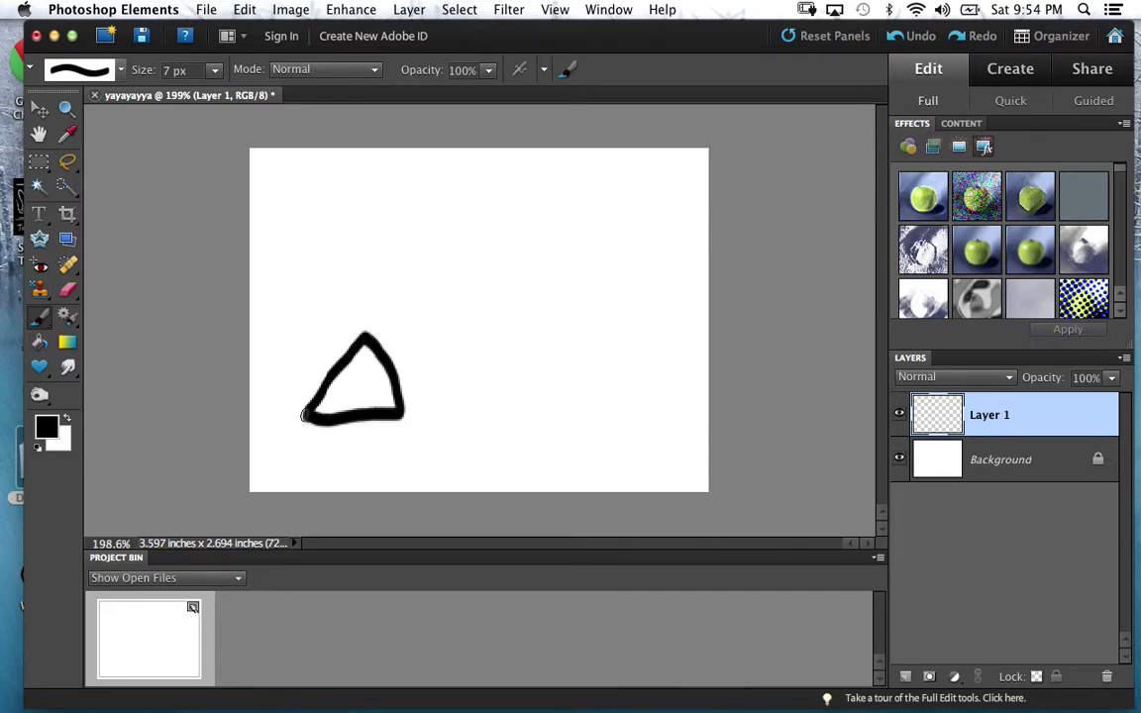
left_click_drag(401, 416, 524, 412)
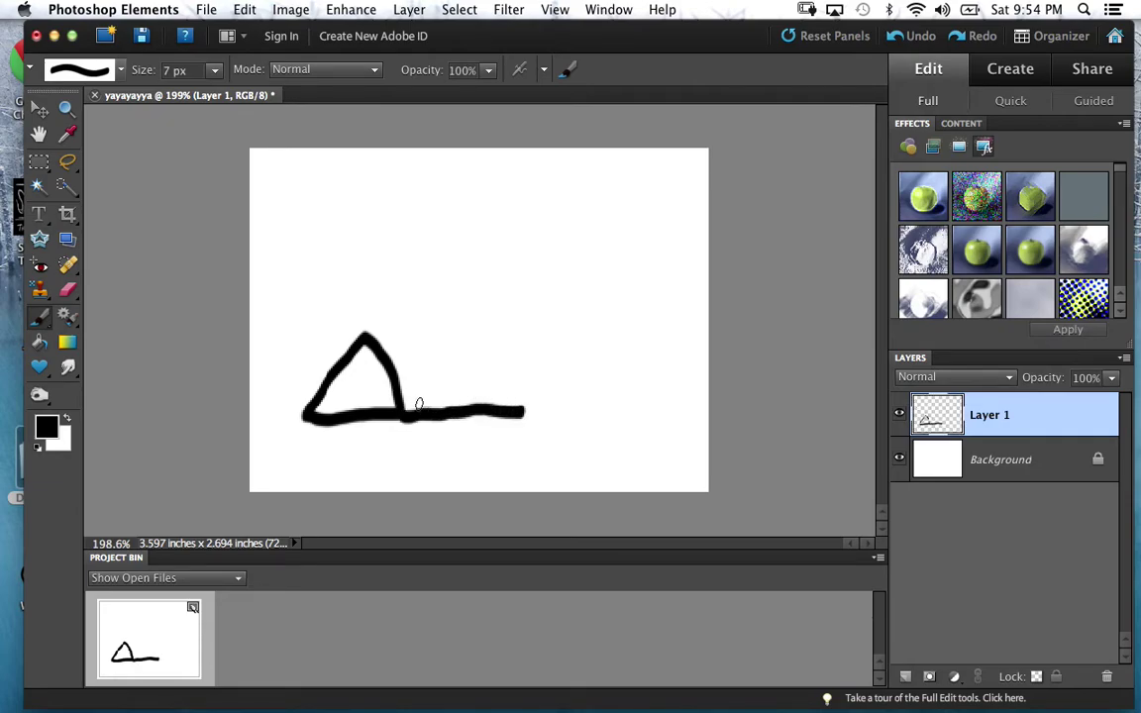
key("super+z")
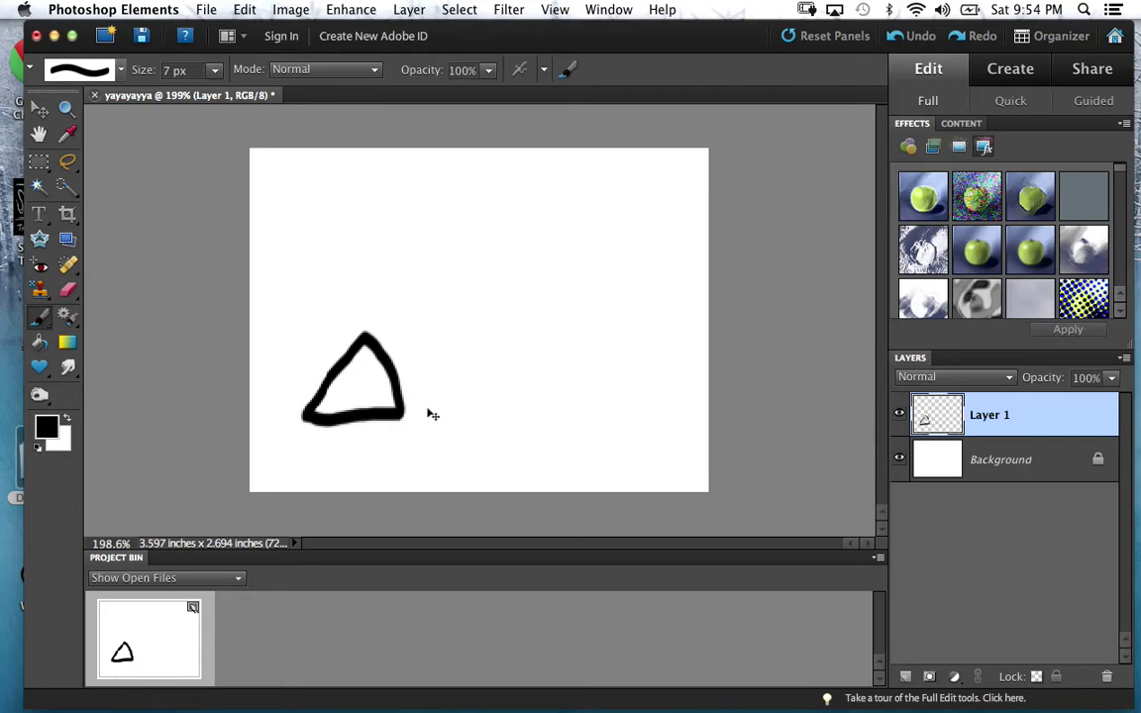
key("super+z")
left_click_drag(299, 410, 394, 408)
key("super+z")
- Brush a black triforce on Layer 1 at 7 px: two triangles side by side with a third stacked on top
left_click_drag(310, 410, 407, 406)
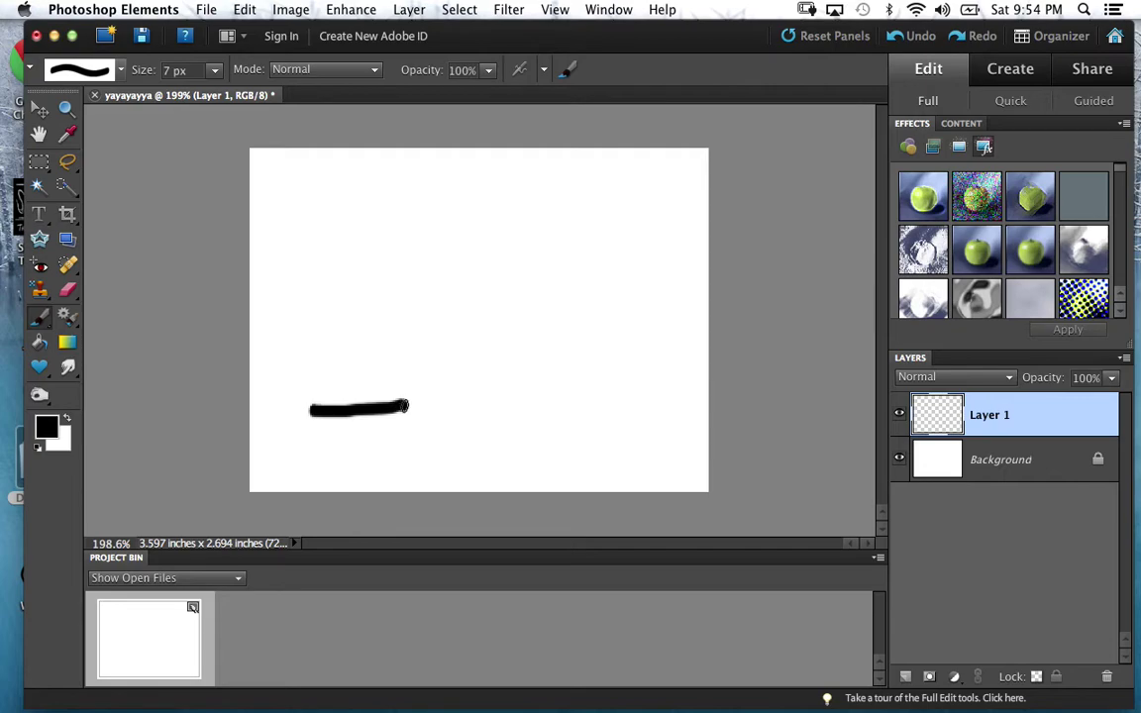
mouse_move(313, 409)
left_mouse_down()
mouse_move(344, 356)
mouse_move(376, 339)
mouse_move(400, 393)
left_mouse_up()
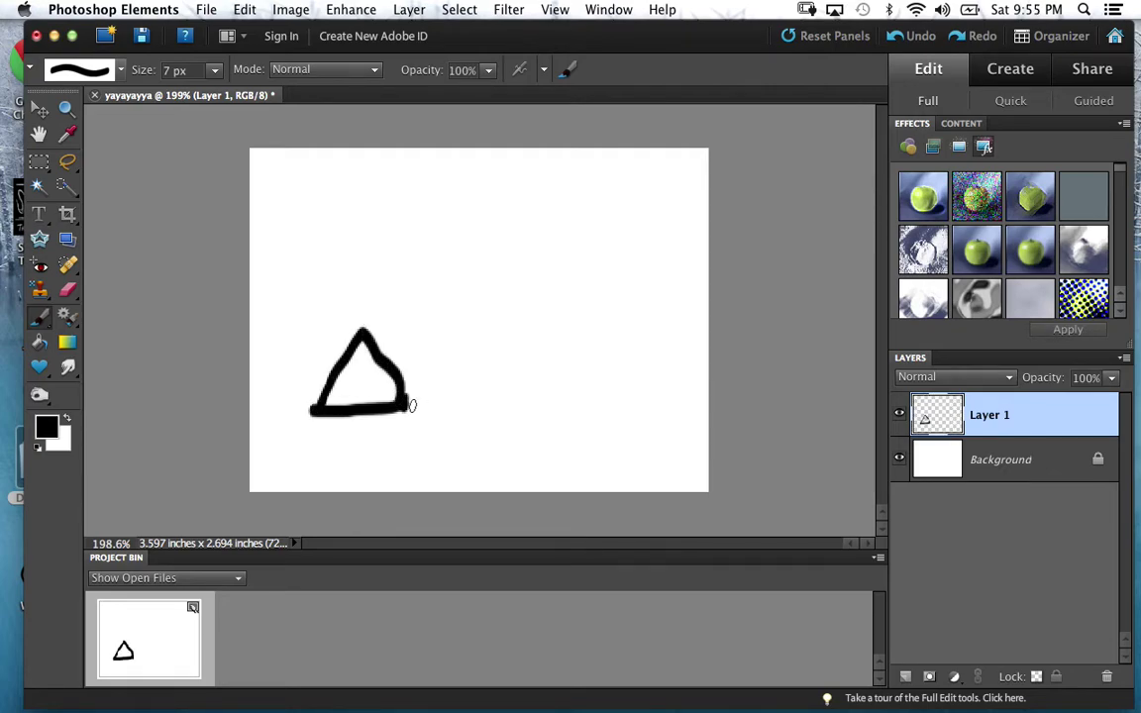
mouse_move(407, 399)
left_mouse_down()
mouse_move(513, 397)
mouse_move(448, 317)
left_mouse_up()
left_click_drag(413, 389, 448, 319)
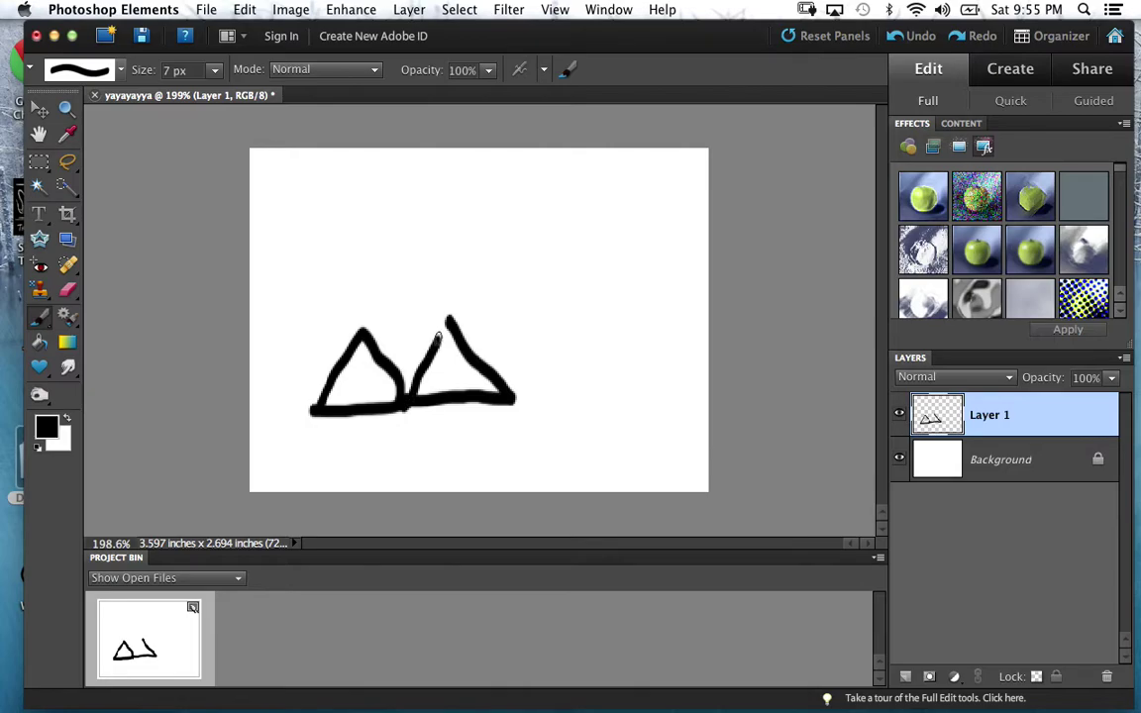
left_click_drag(369, 328, 454, 310)
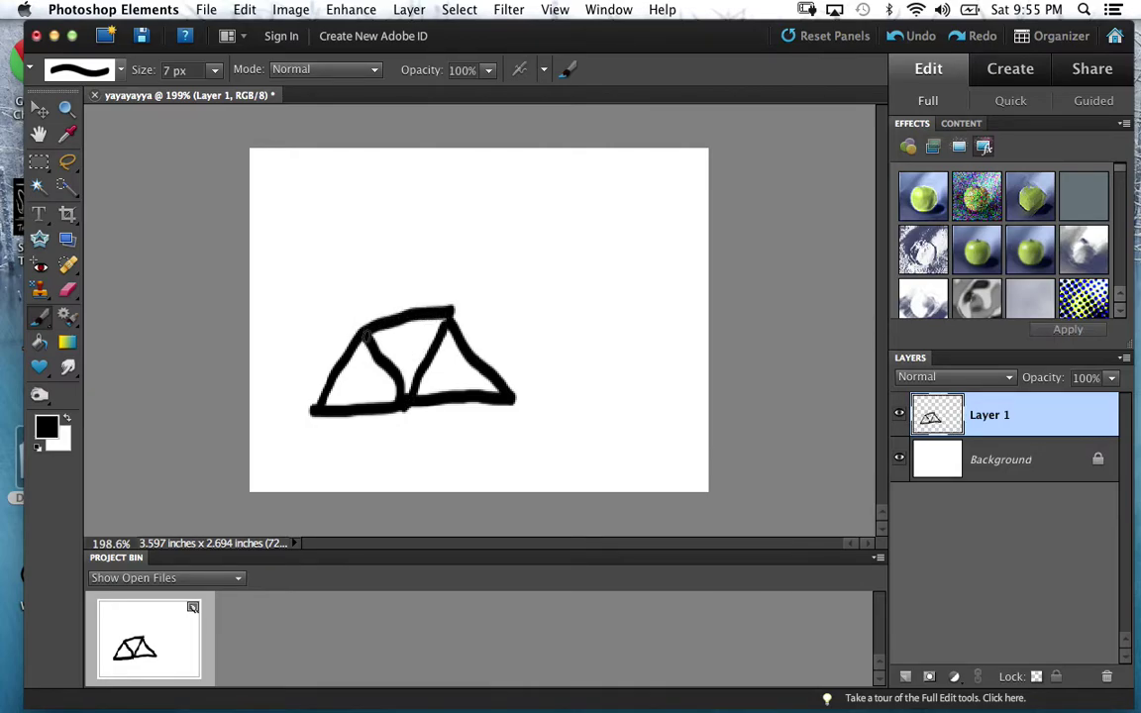
mouse_move(366, 331)
left_mouse_down()
mouse_move(407, 248)
mouse_move(437, 273)
mouse_move(451, 305)
left_mouse_up()
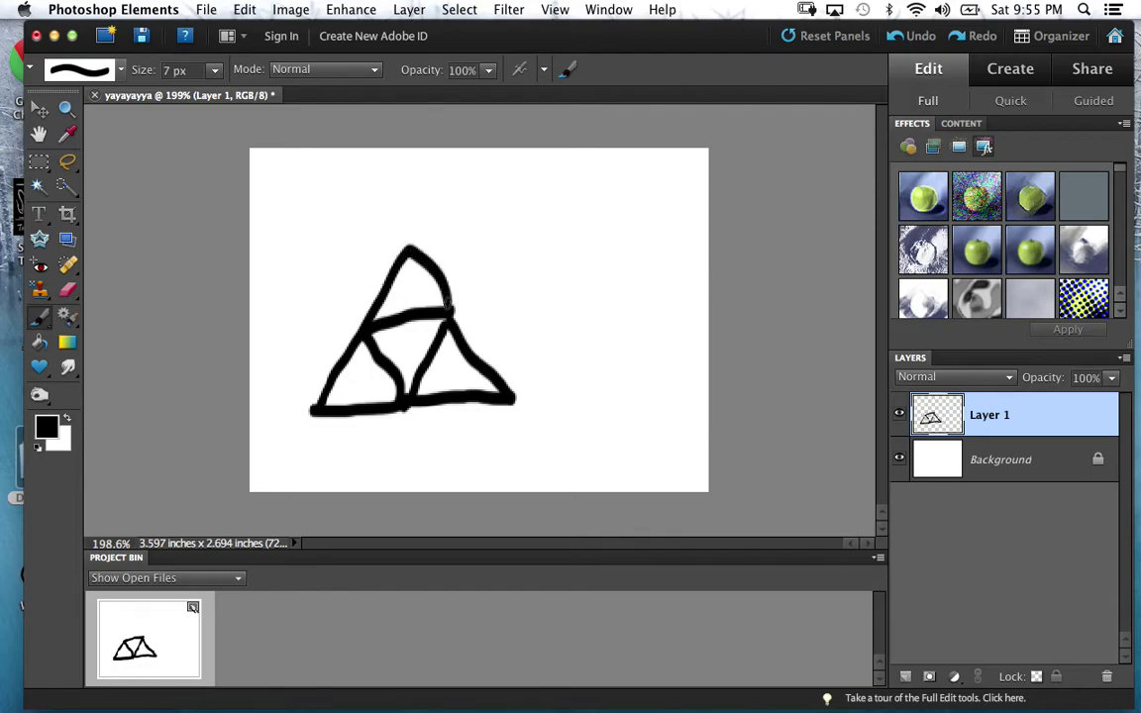
- Minimize the drawing window, switch to Chrome and load youtube.com
left_click(76, 345)
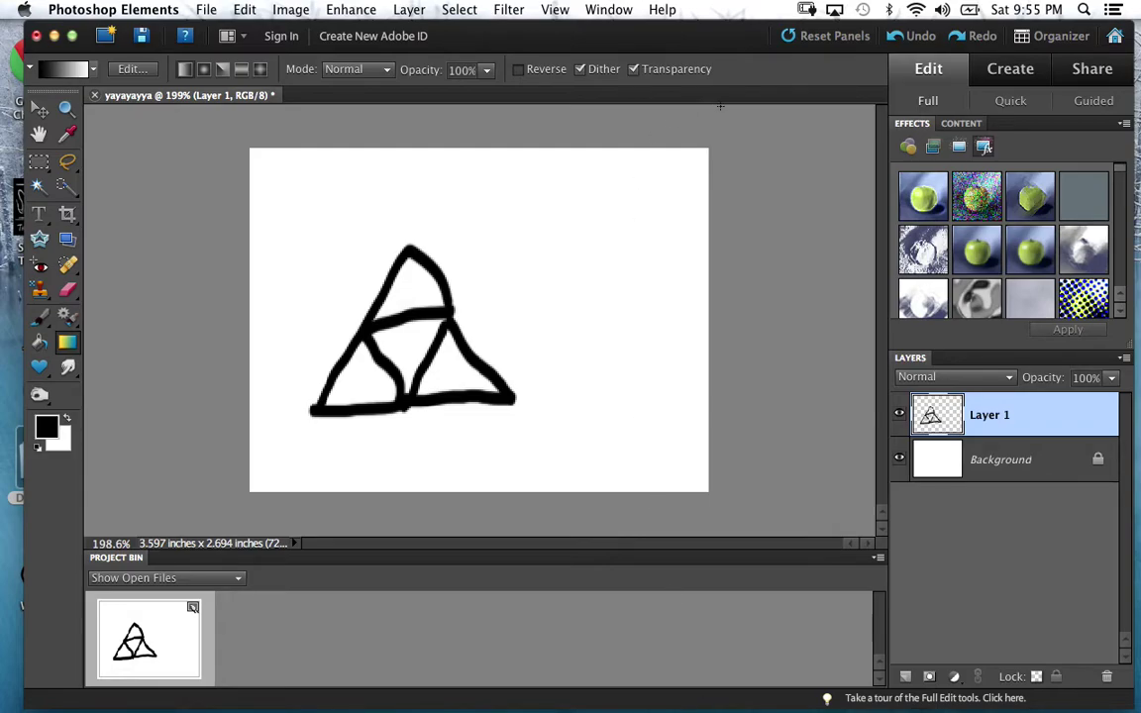
left_click(55, 37)
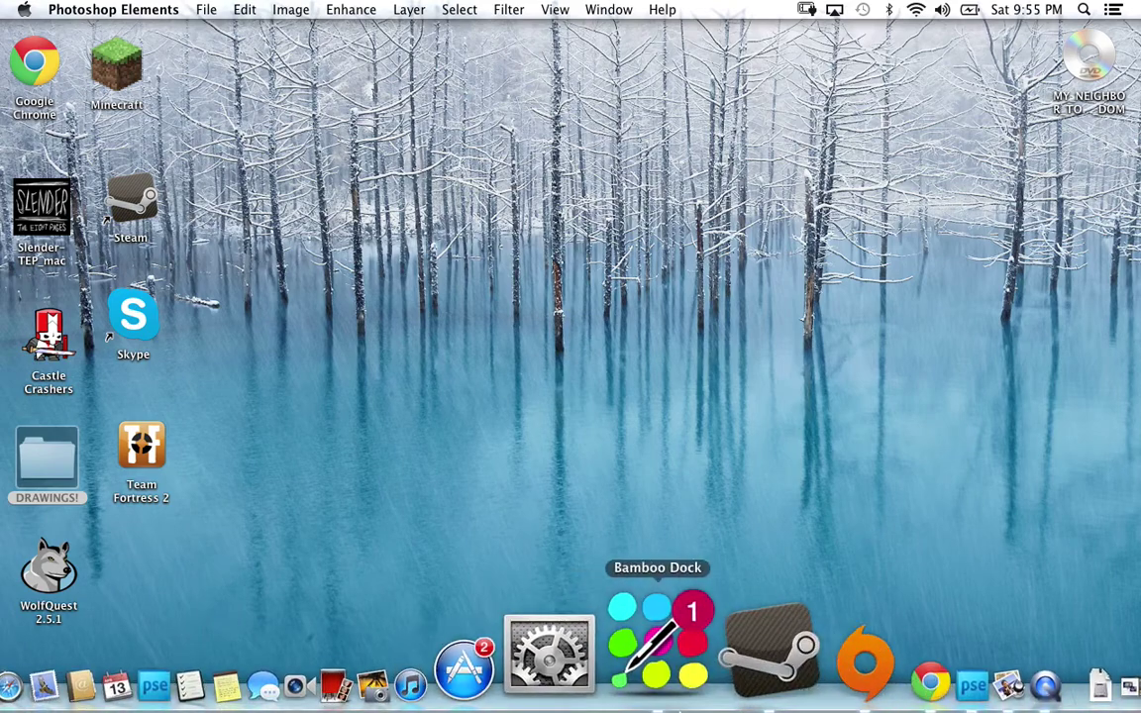
left_click(776, 654)
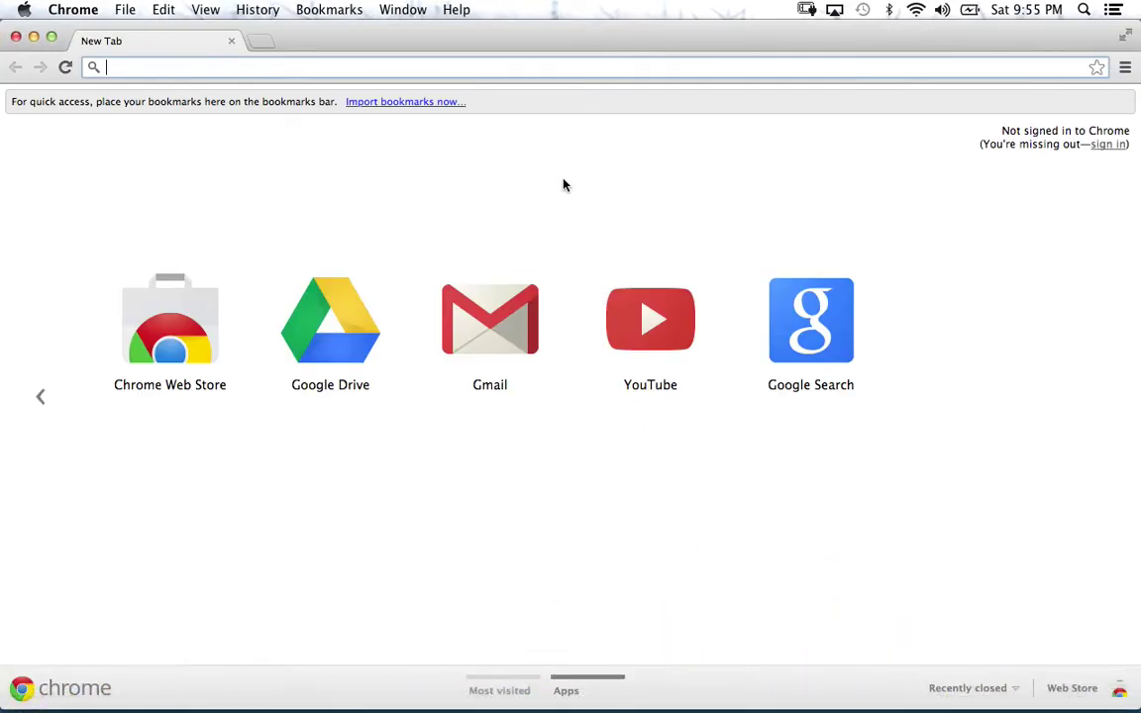
type("youtube.com")
key("Return")
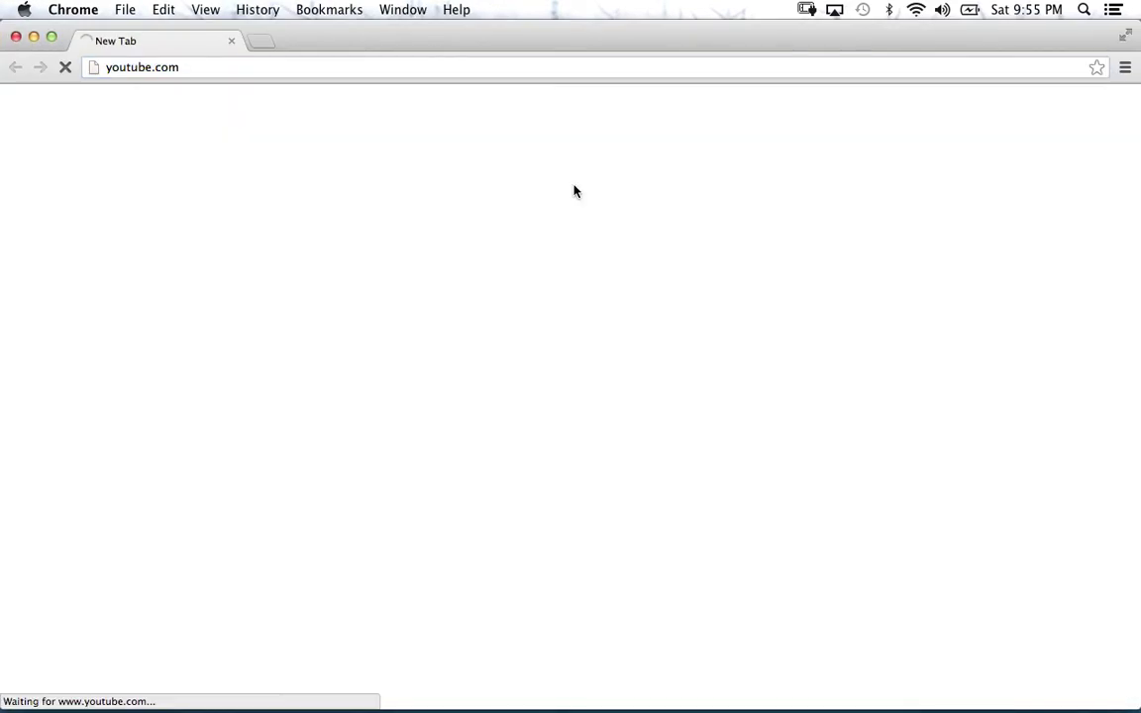
- Search YouTube for "heyheyhey 10" and play the video "HEYYEYAAEYAAAEYAEYAA 10 Hours"
type("h")
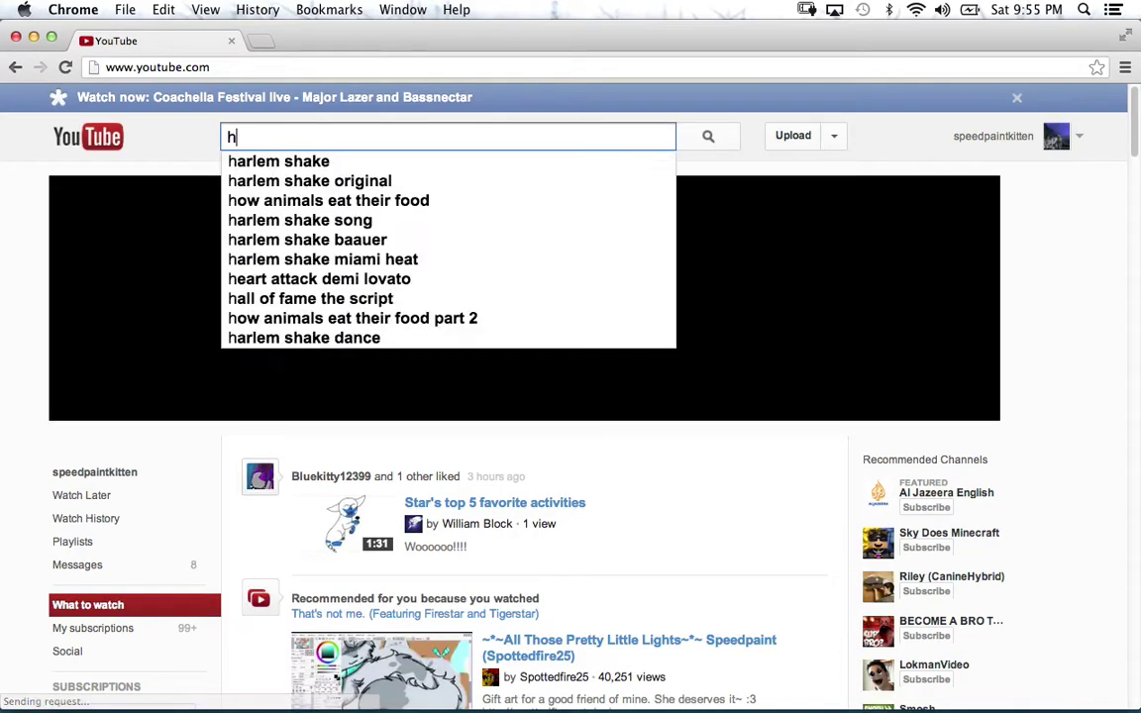
type("eyheyhey")
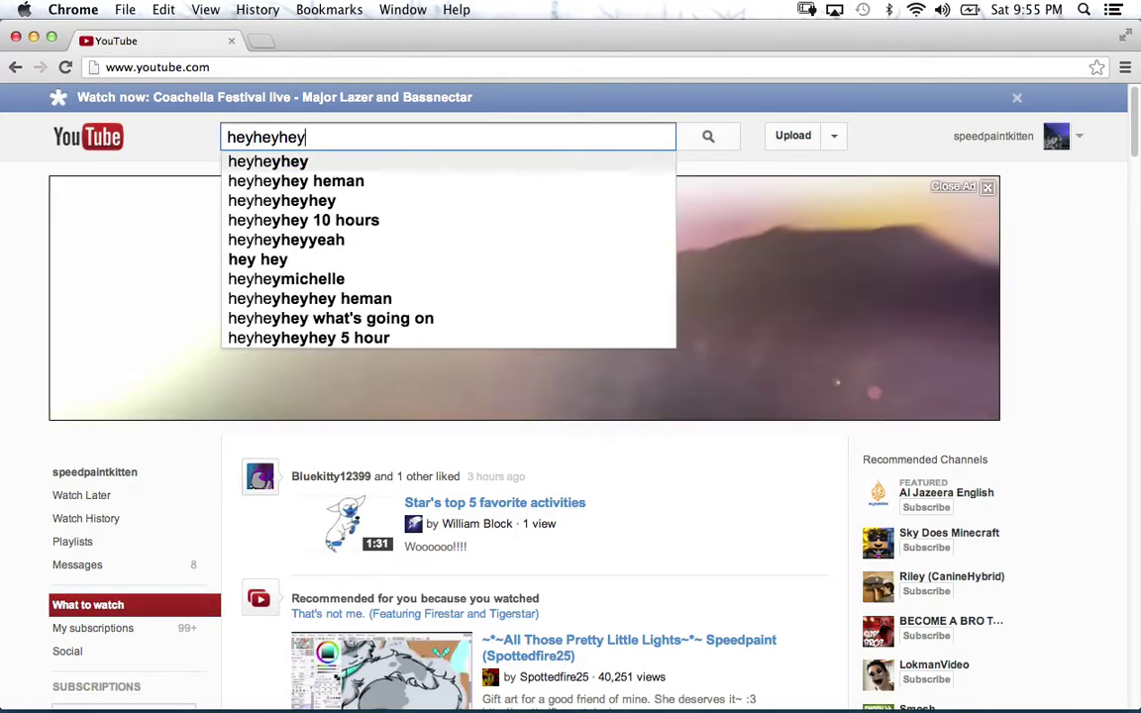
key("Return")
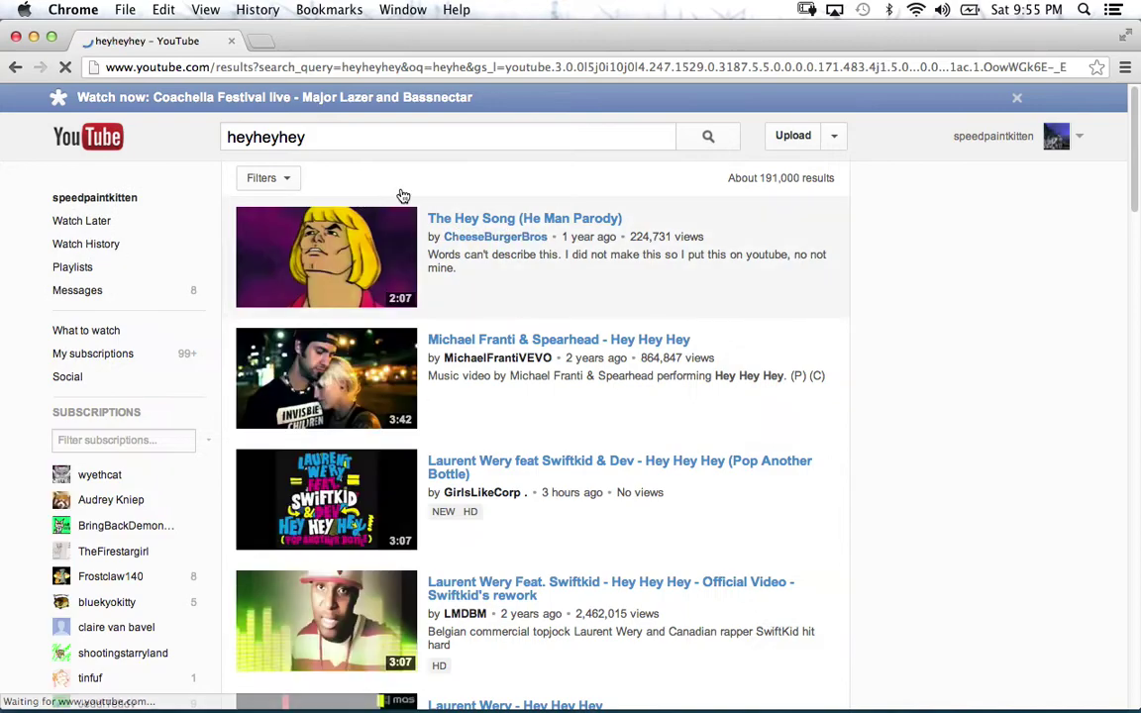
left_click(432, 144)
type("1")
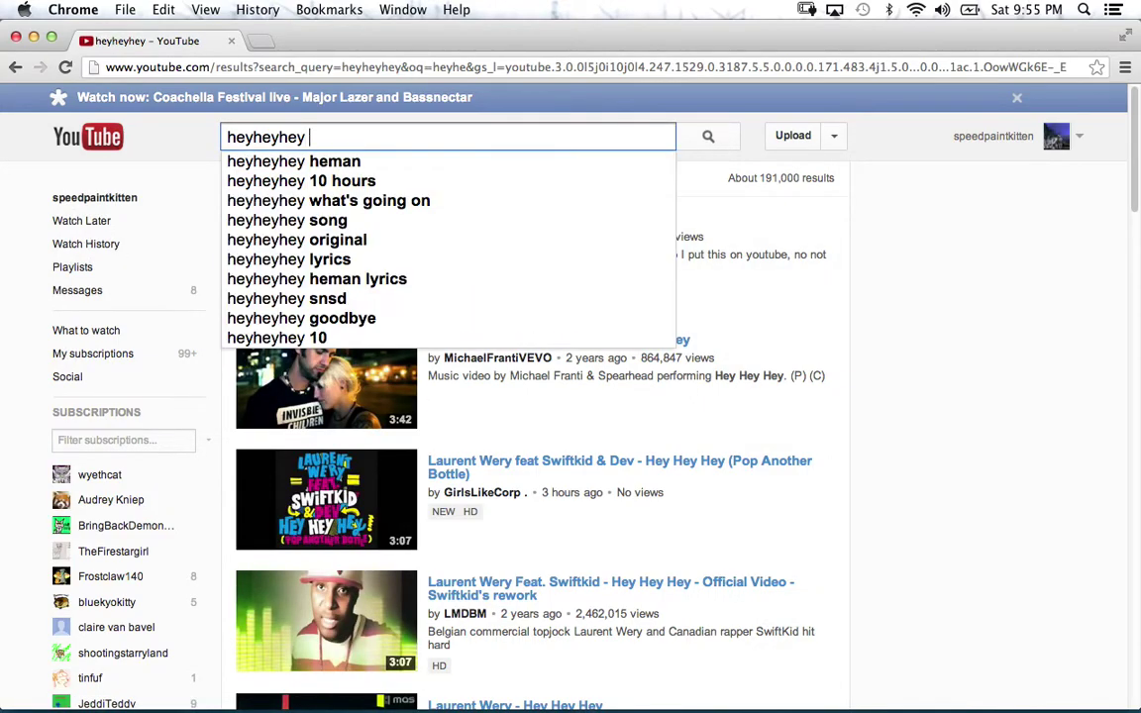
type("0")
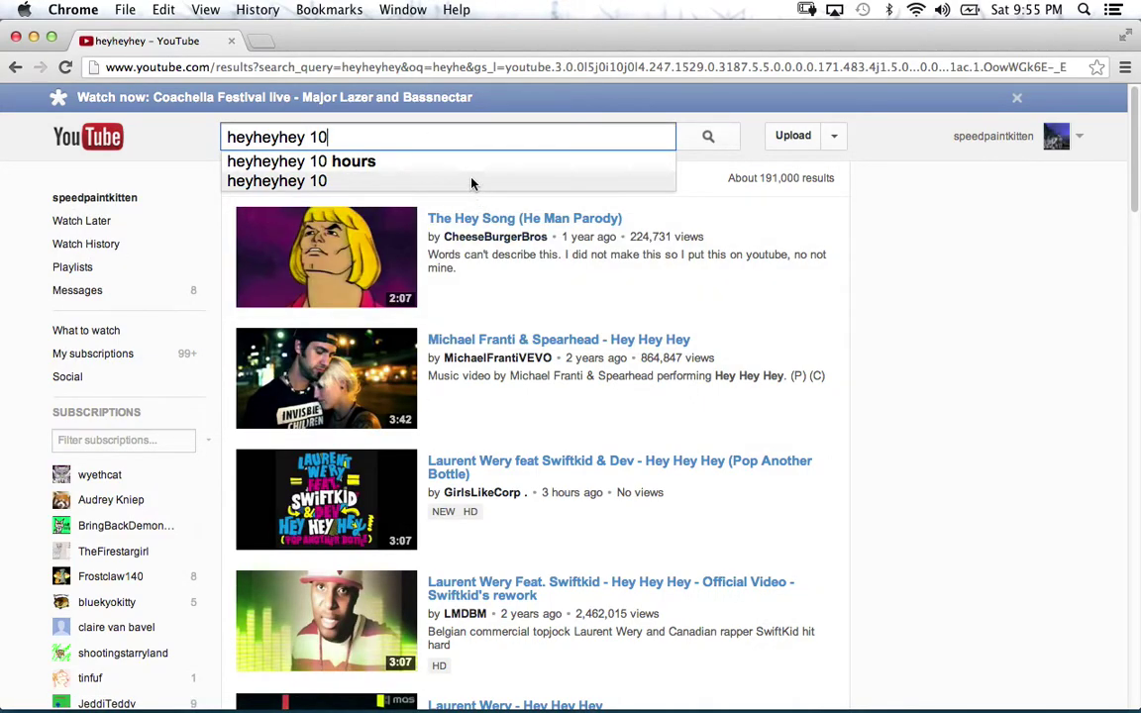
key("Return")
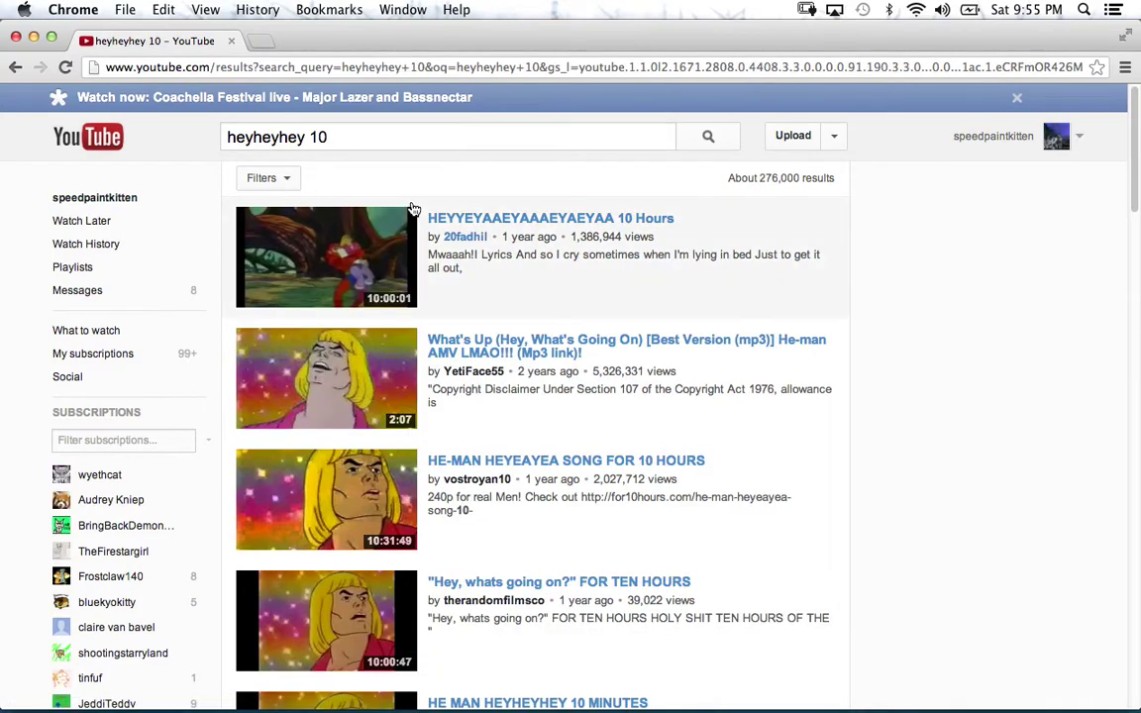
left_click(364, 249)
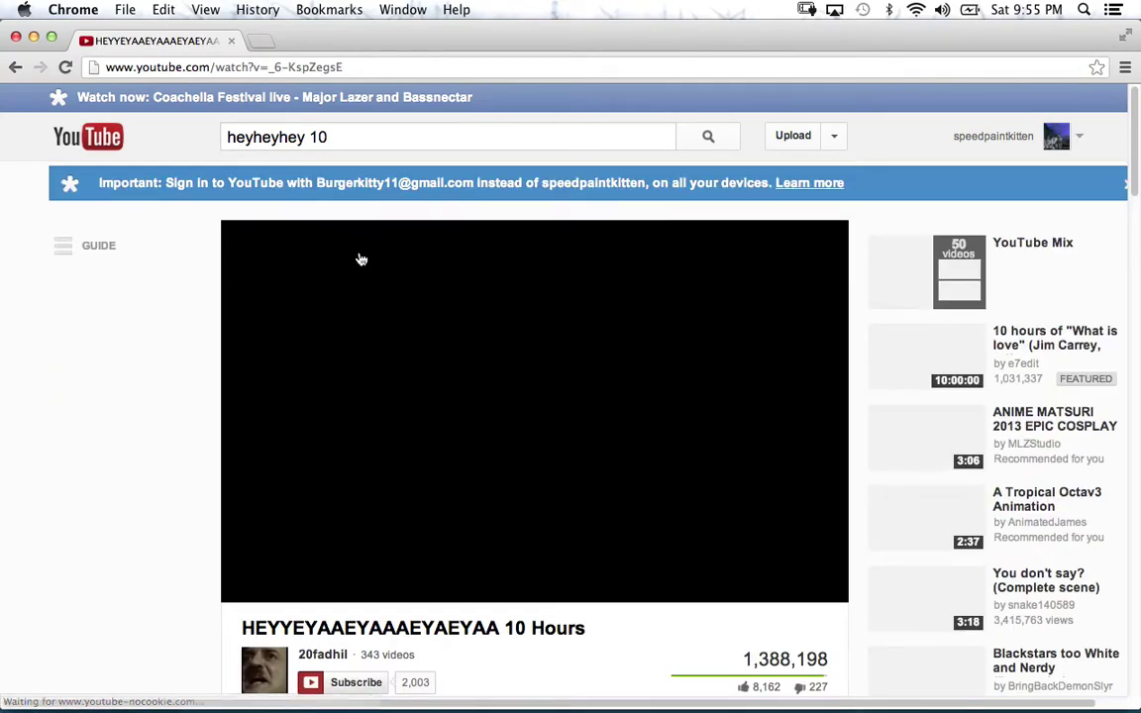
- Switch back to the yayayayya drawing in Photoshop Elements
mouse_move(434, 709)
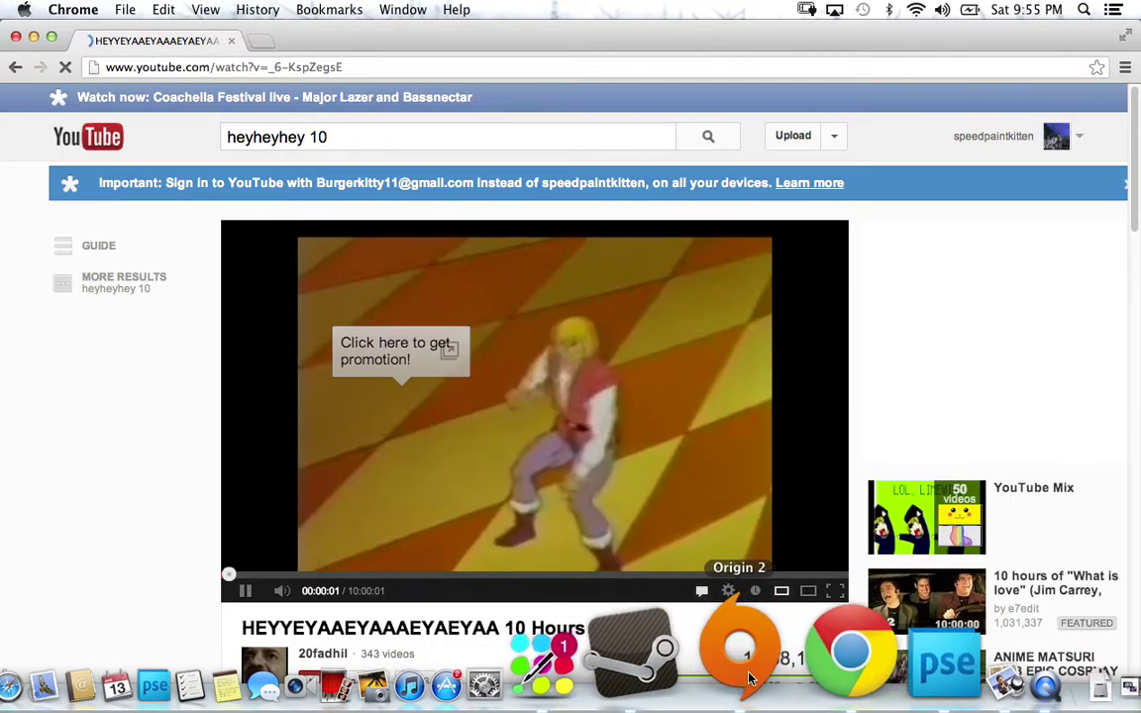
left_click(820, 652)
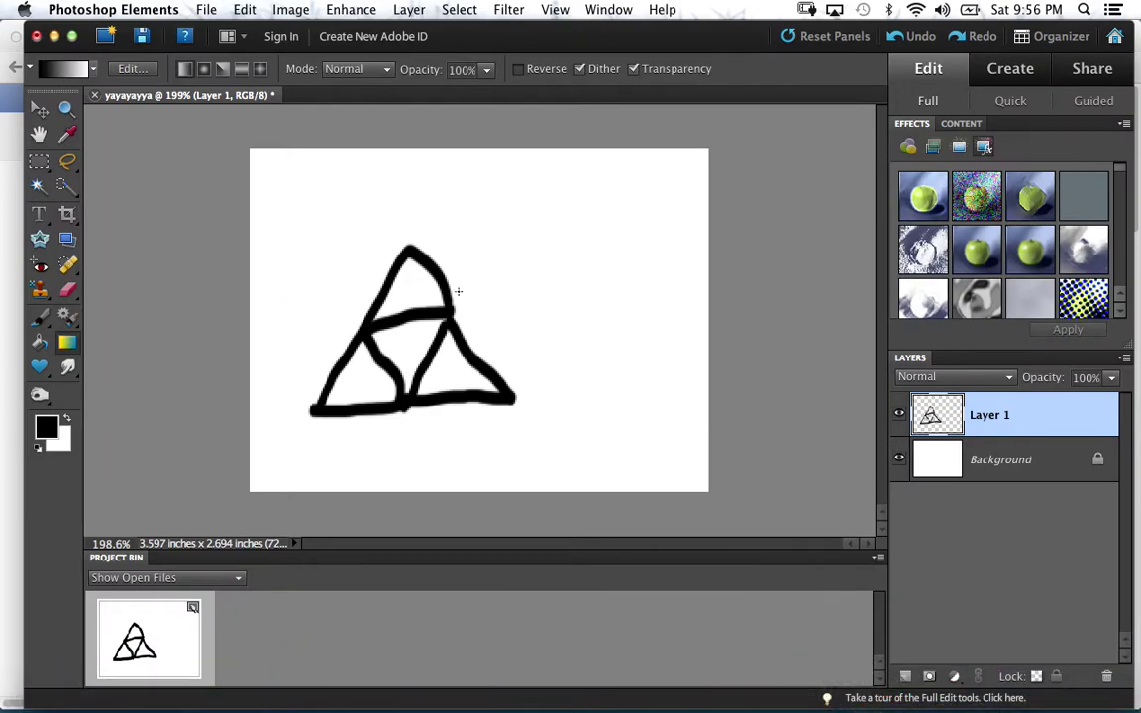
- Try black-to-white gradient fills on Layer 1, and undo them along with the top triangle's stroke
left_click_drag(496, 258, 519, 263)
left_click_drag(679, 220, 688, 242)
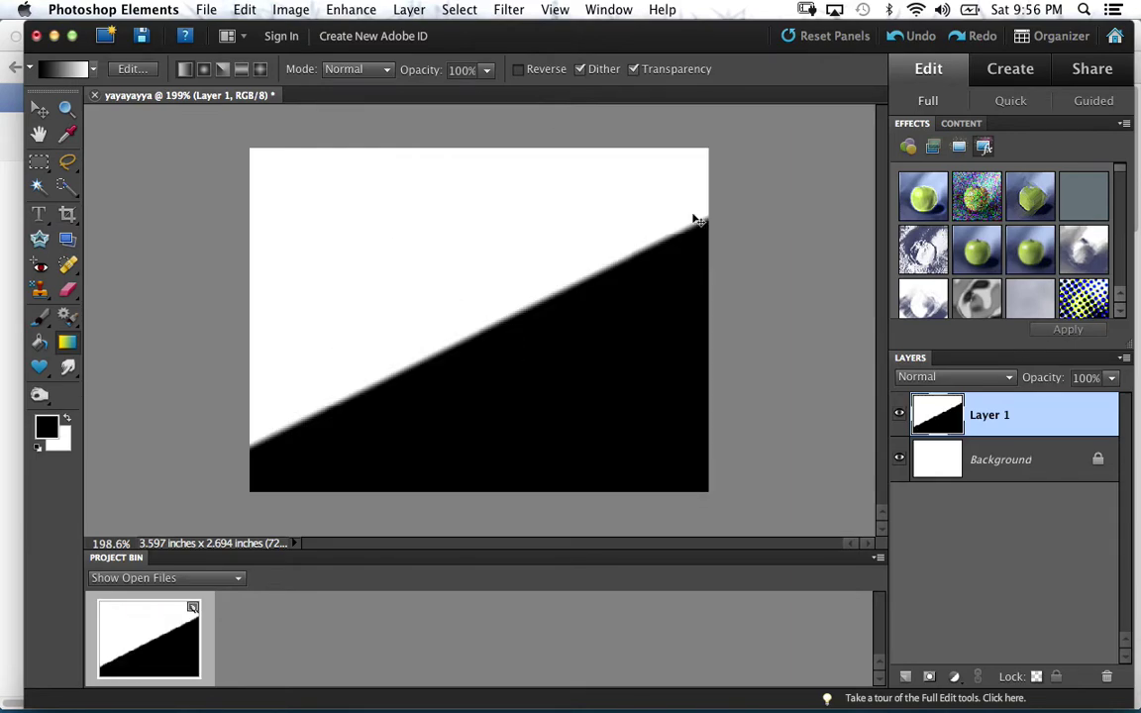
key("super+z")
key("super+z")
key("super+z")
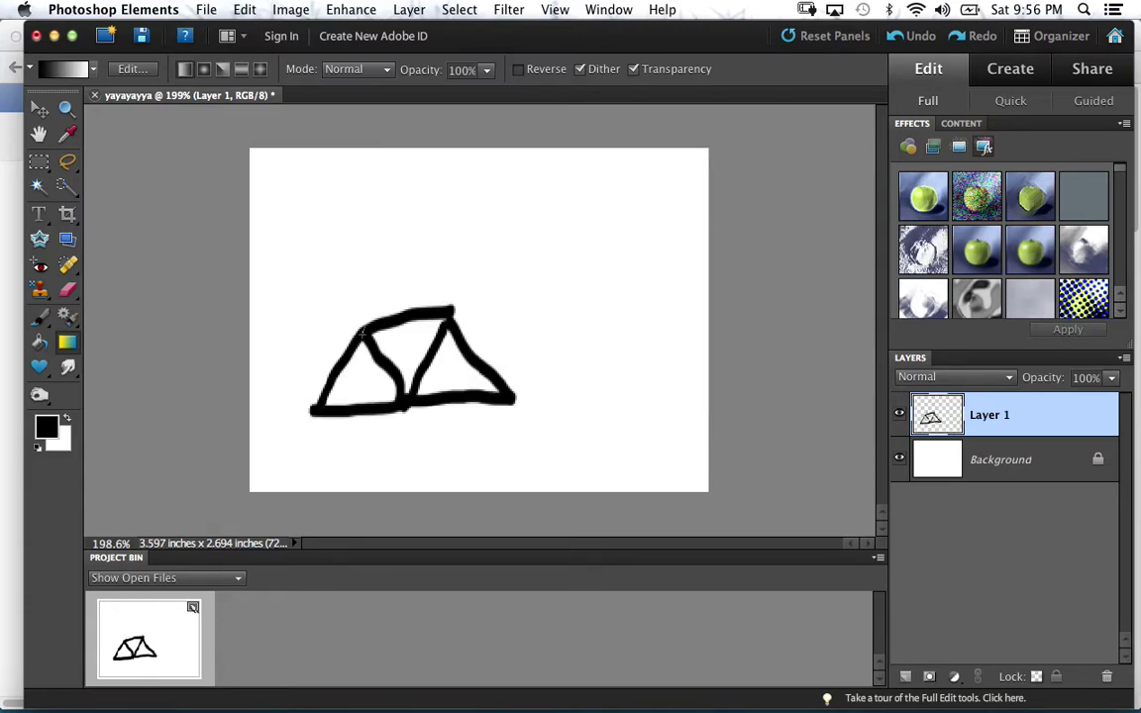
left_click_drag(387, 277, 382, 273)
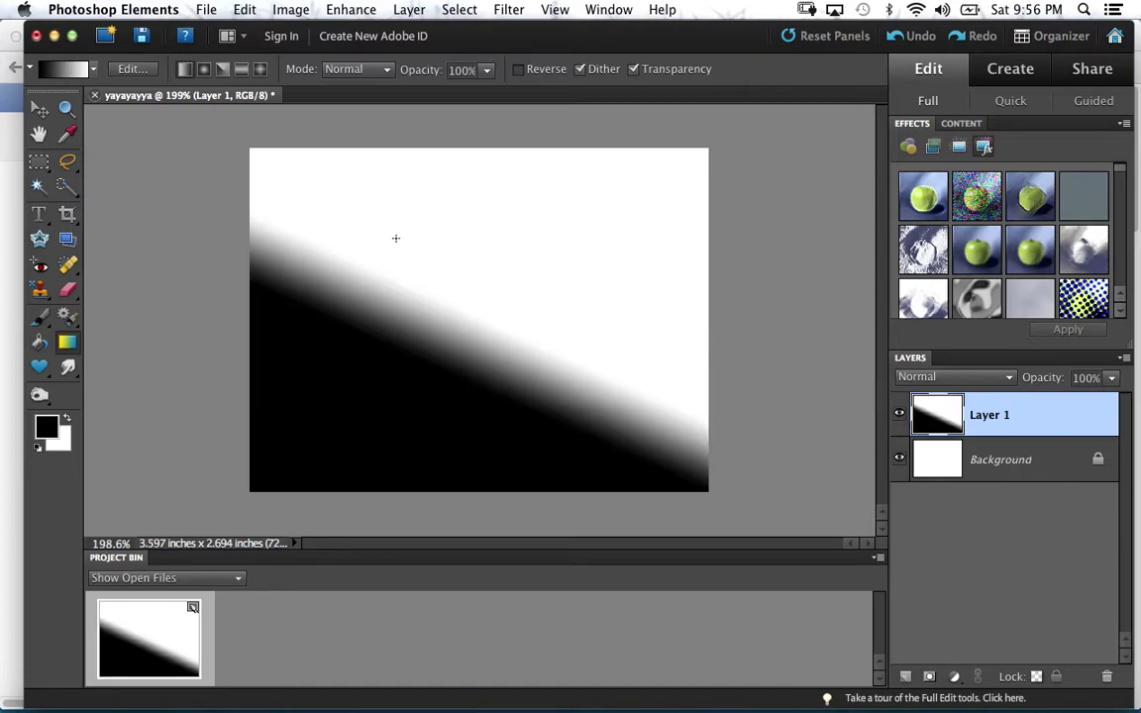
key("super+z")
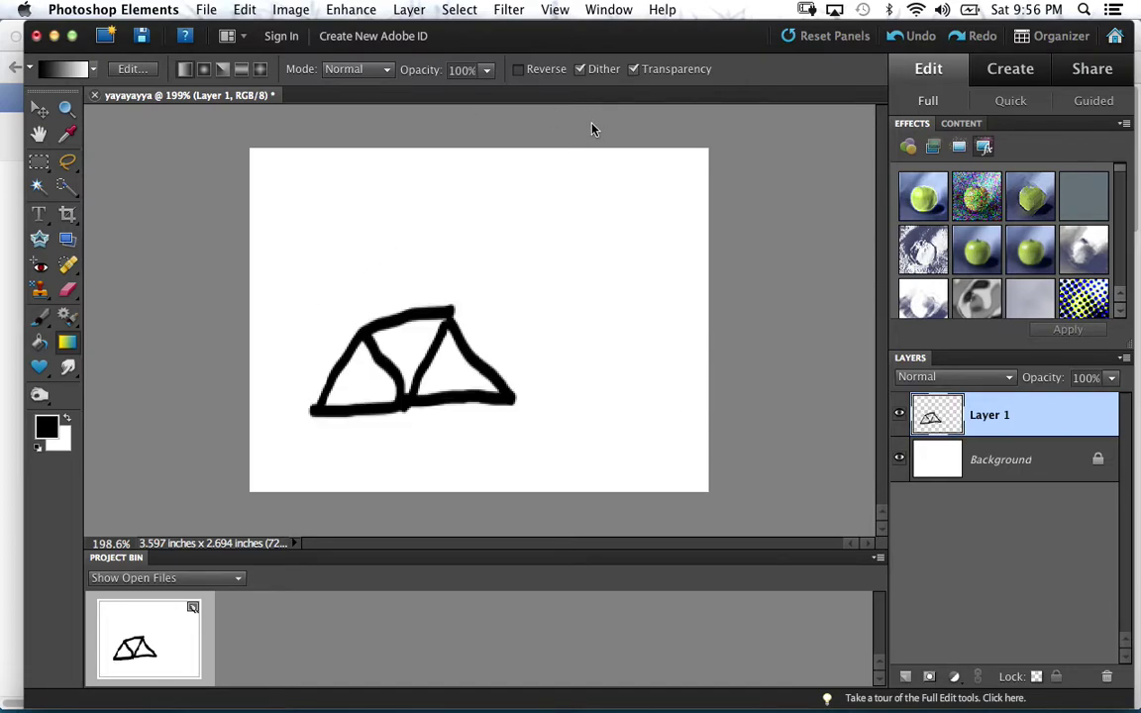
left_click_drag(569, 156, 545, 166)
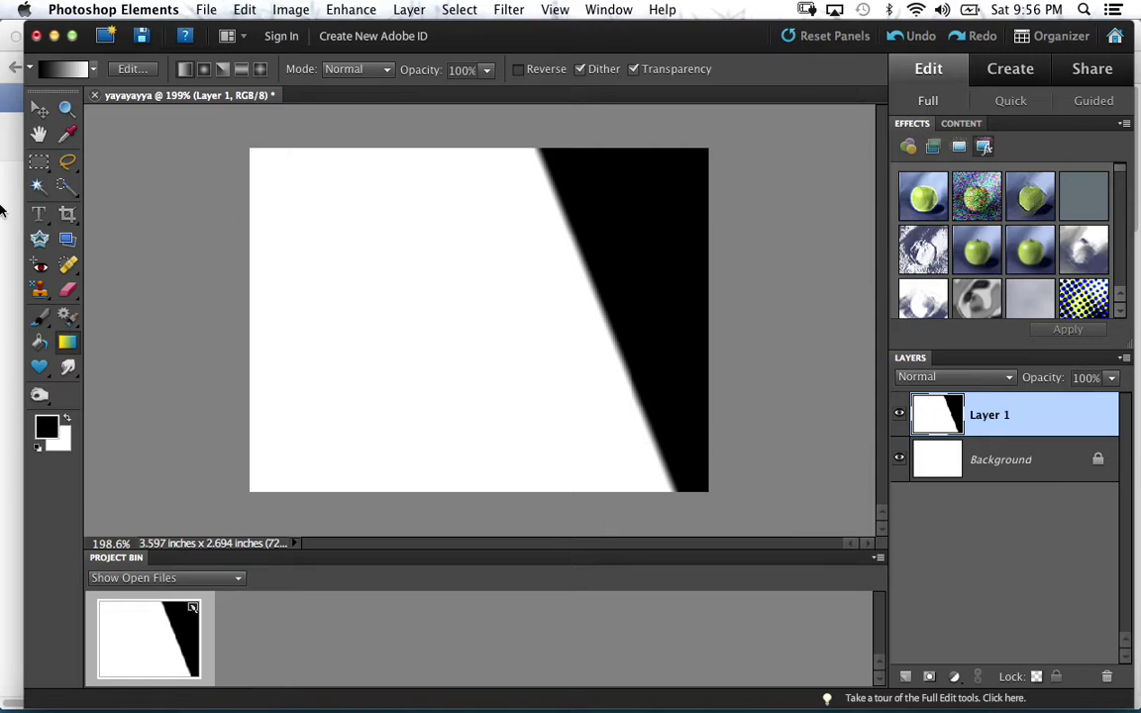
left_click(38, 316)
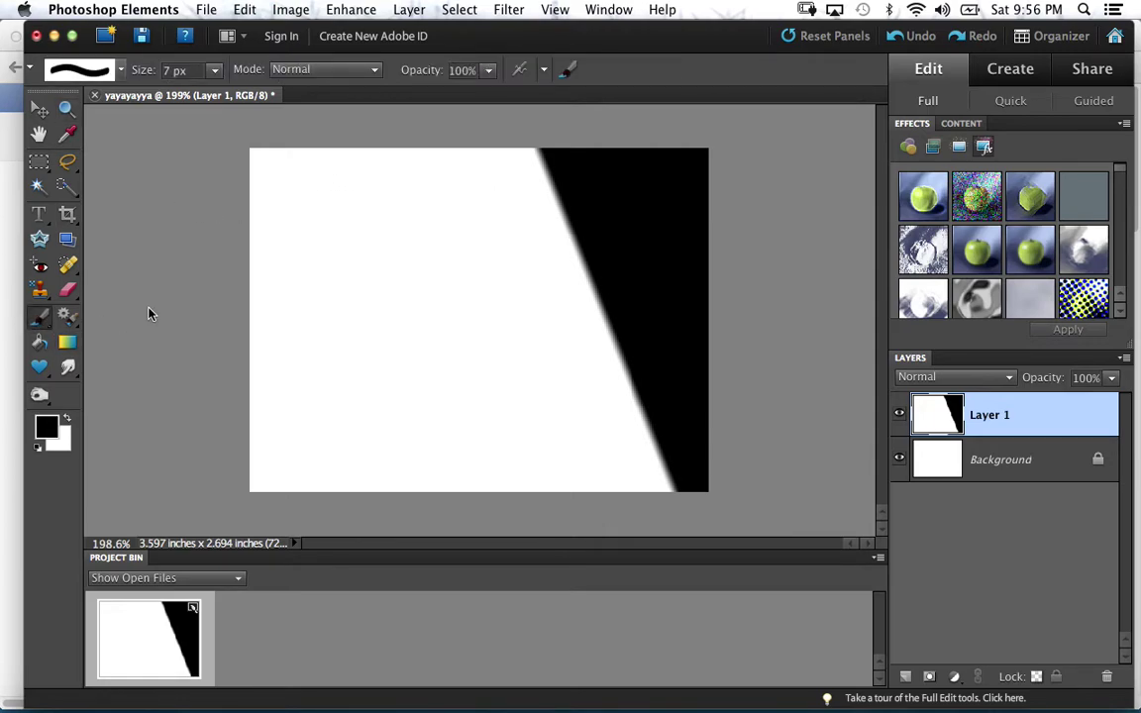
key("super+z")
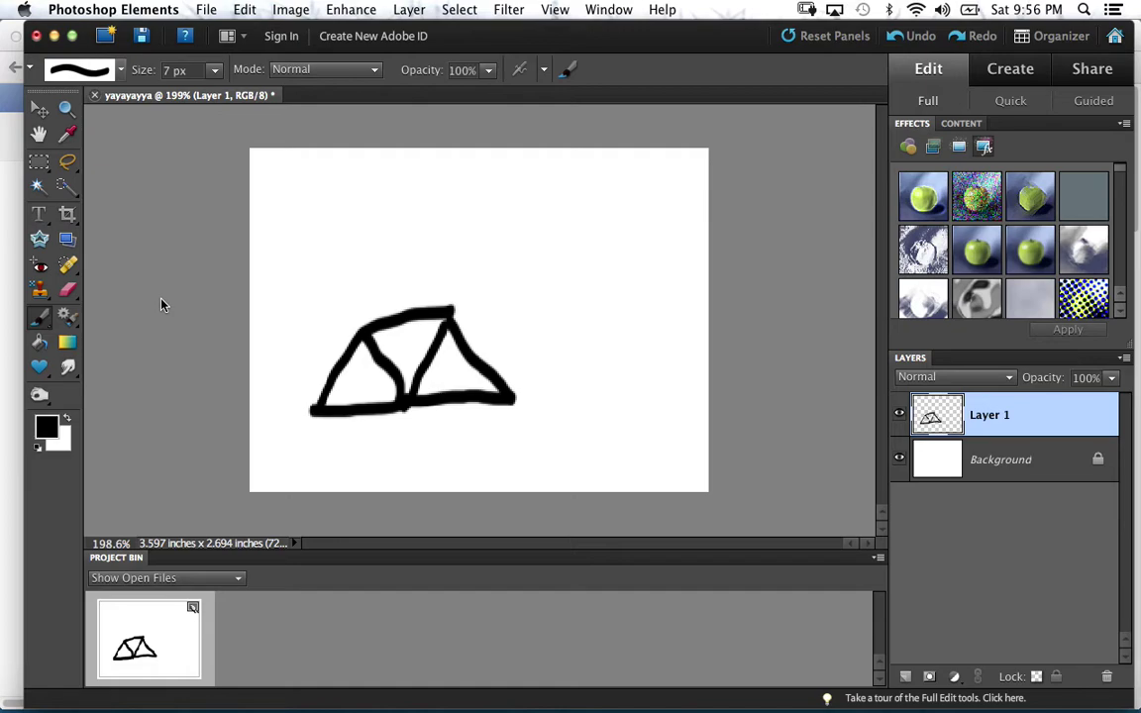
left_click(518, 209)
key("z")
key("super+z")
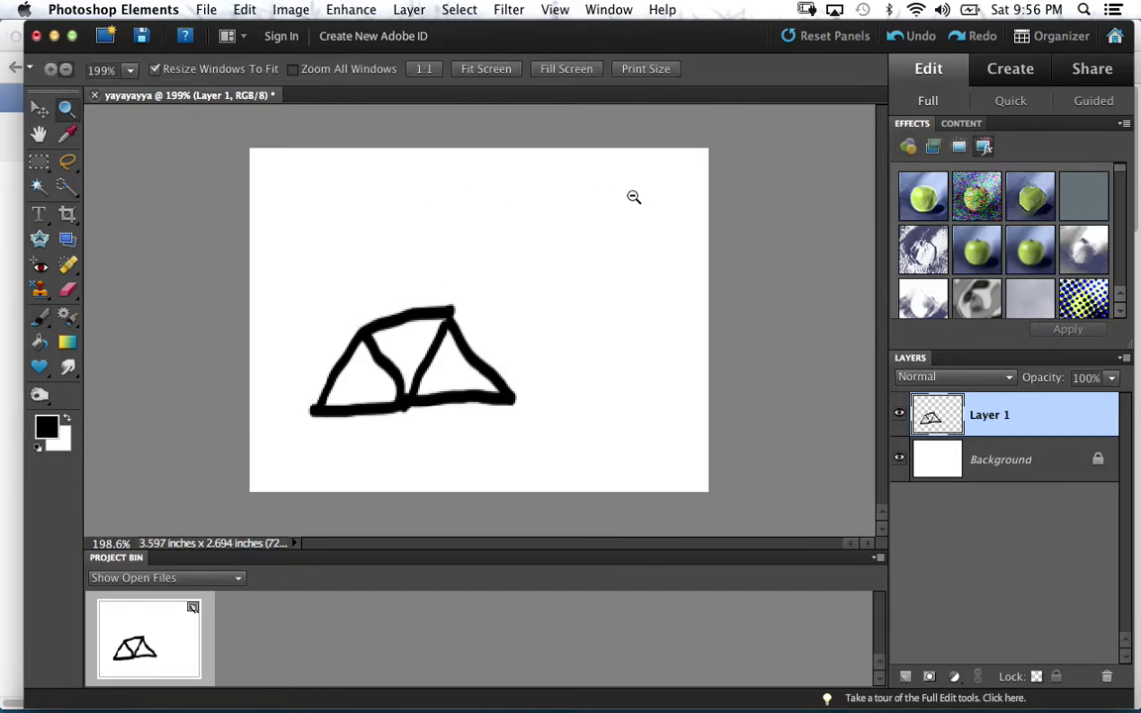
left_click(641, 154, "alt")
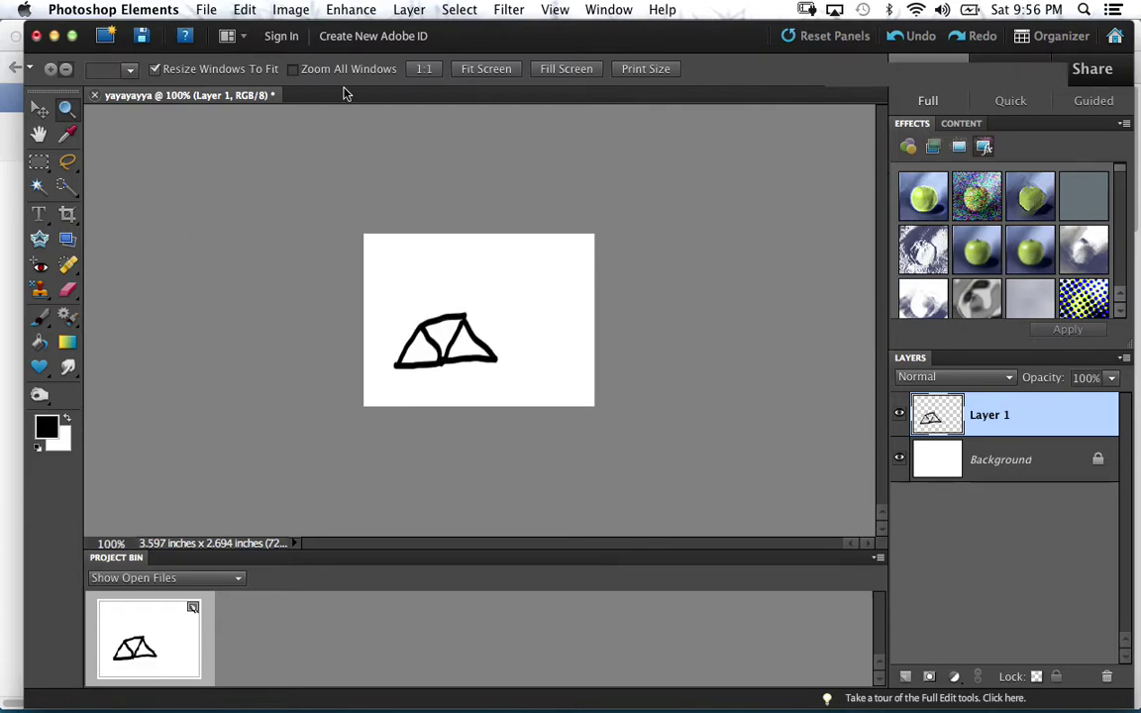
left_click_drag(496, 344, 502, 354)
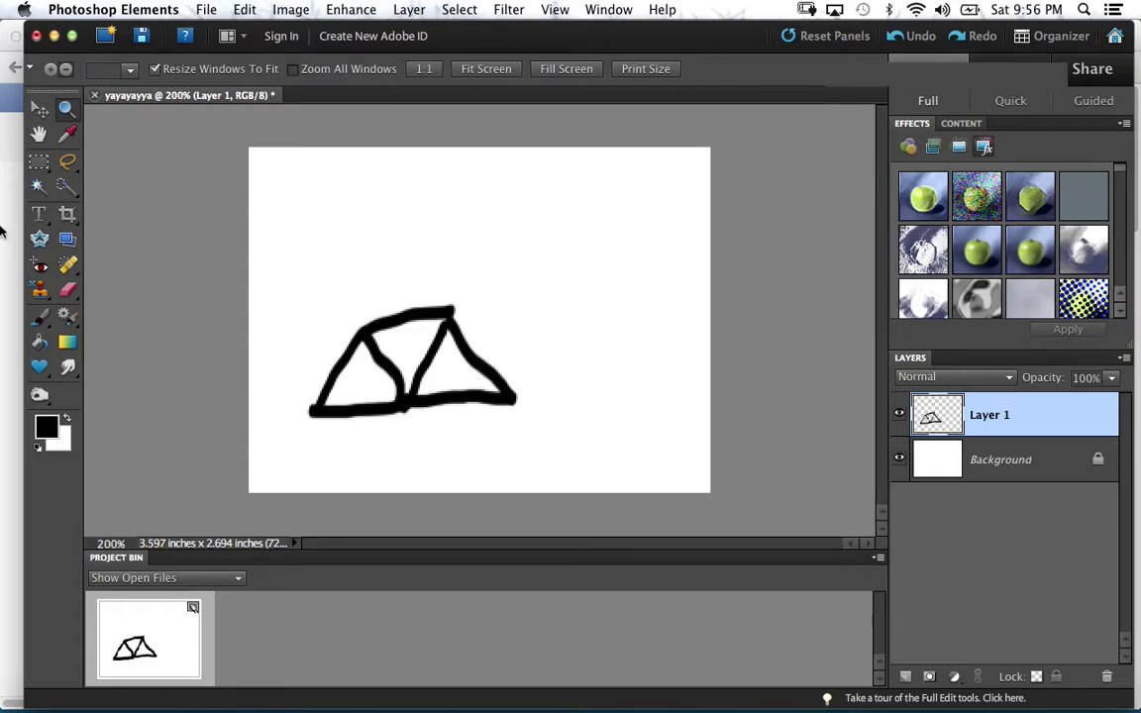
- Redraw the two slanted sides of the top triangle on Layer 1 with the 7 px black brush
left_click(39, 315)
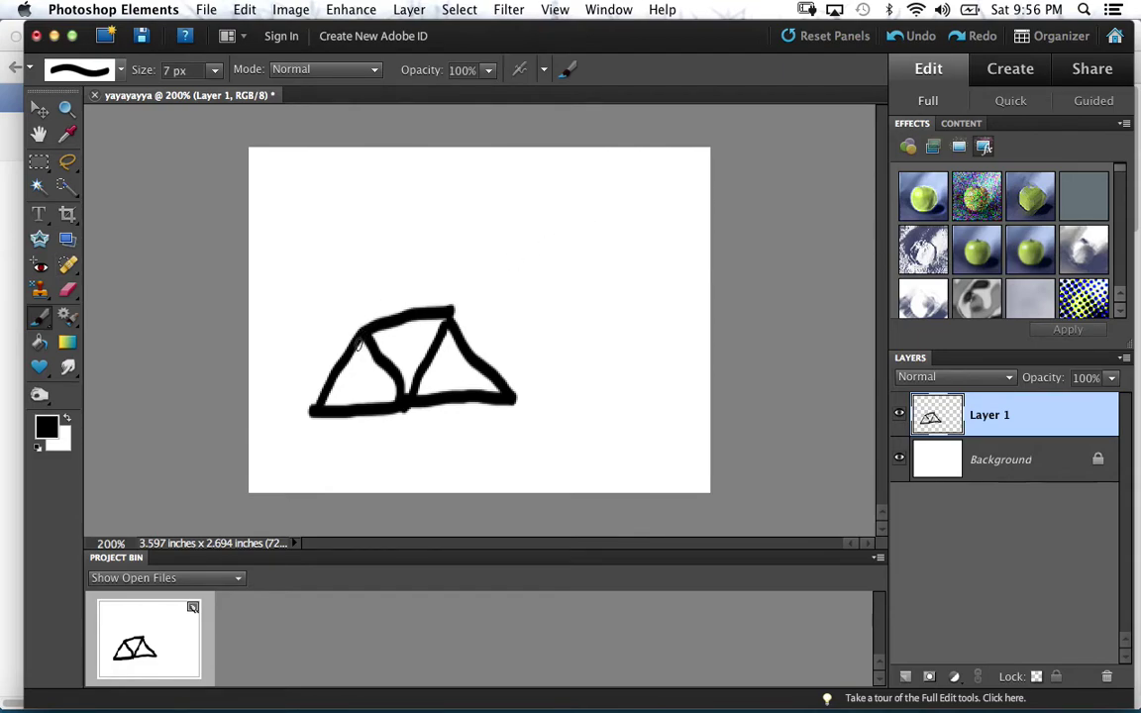
left_click_drag(360, 324, 415, 247)
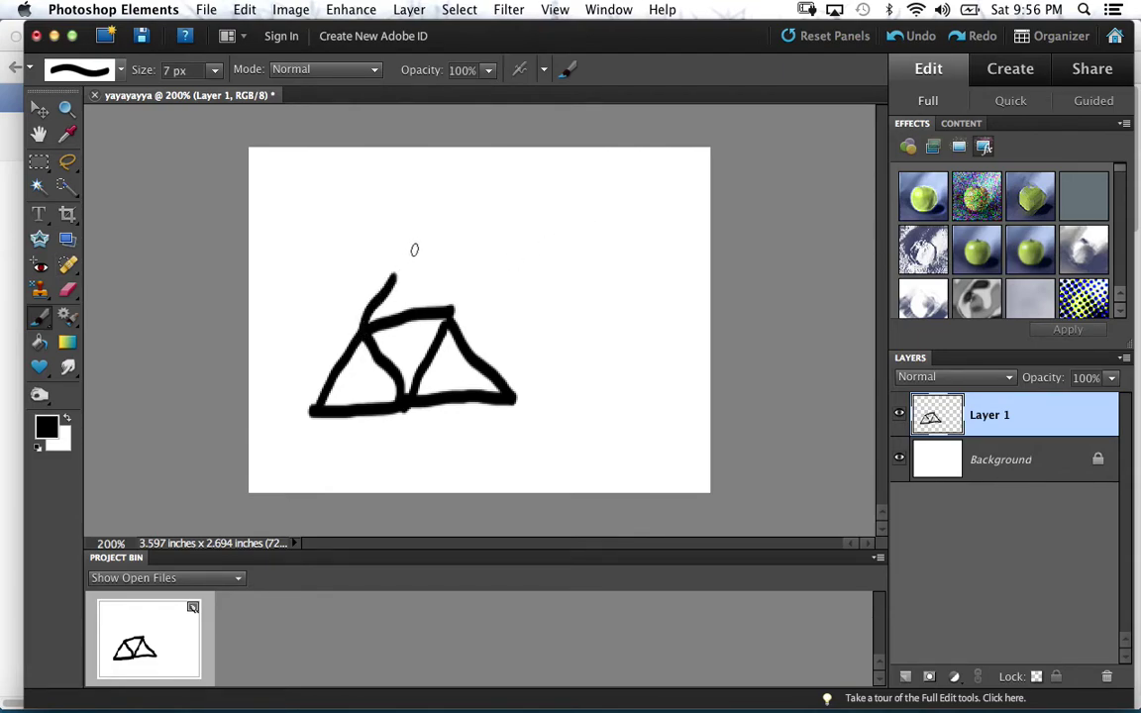
right_click(393, 285)
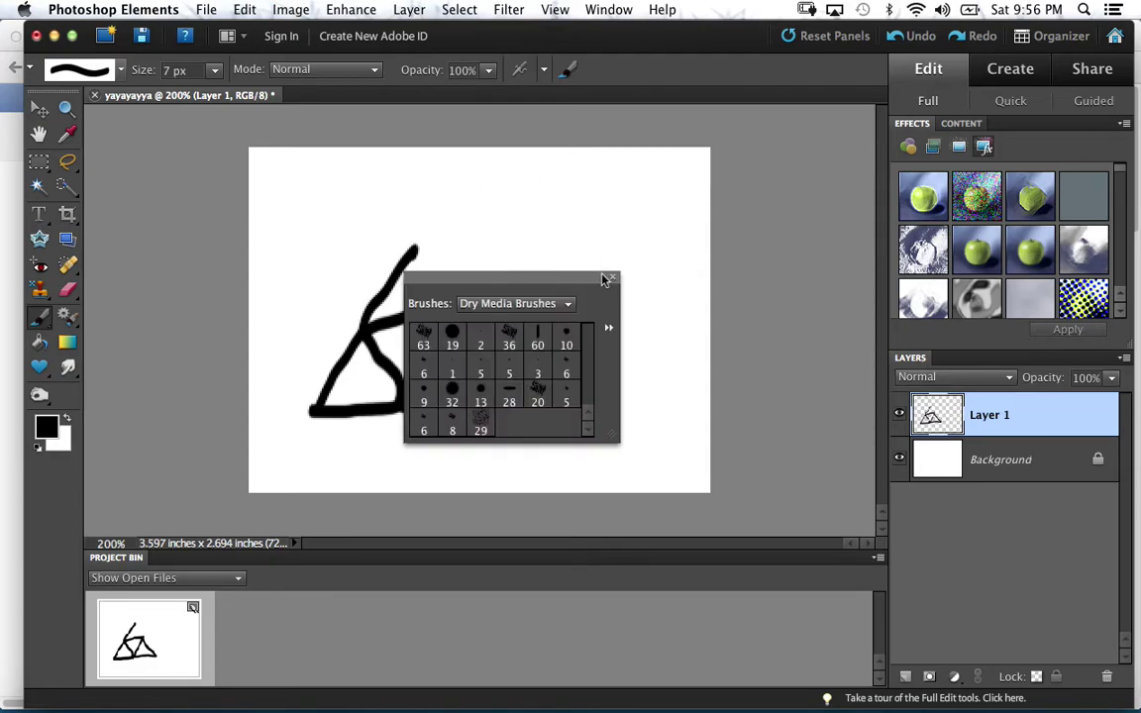
key("Escape")
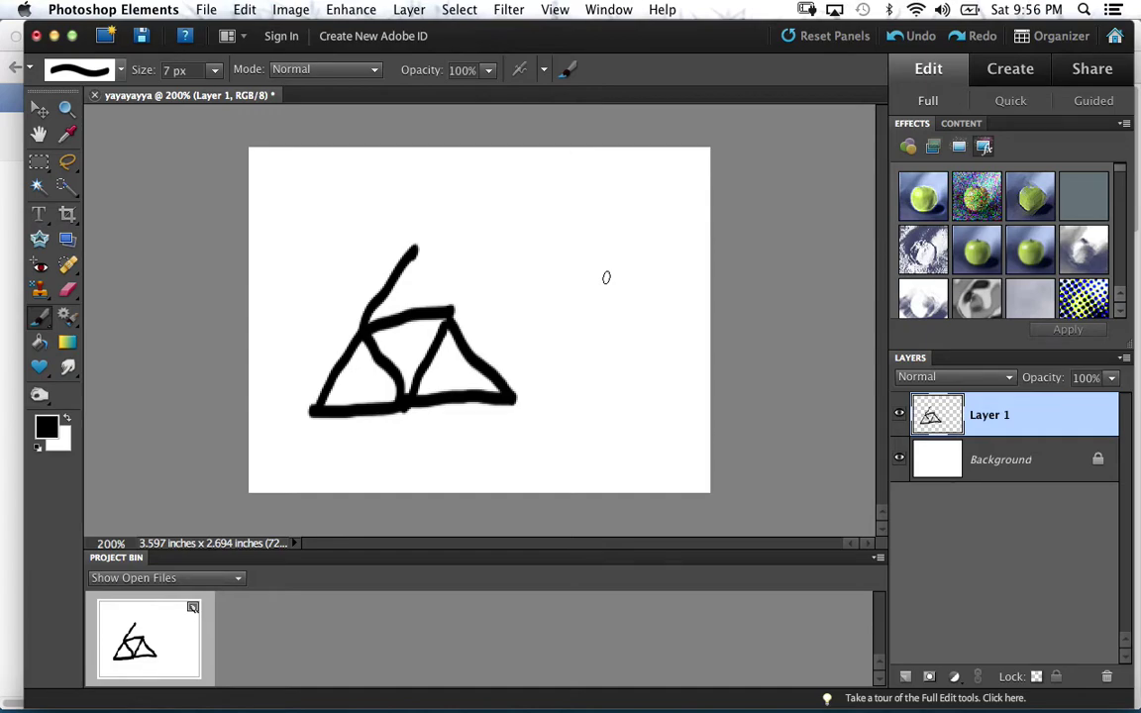
left_click(436, 238)
key("super+z")
left_click_drag(416, 250, 454, 315)
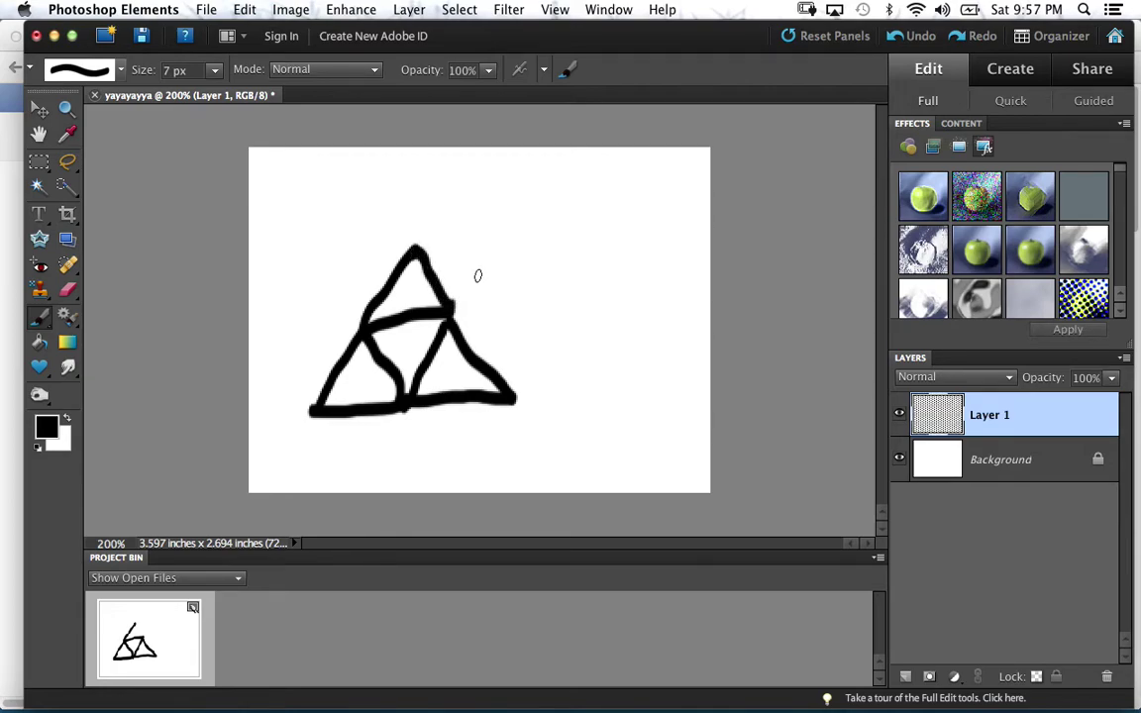
- Set the foreground color to yellow (#ece914)
left_click(54, 430)
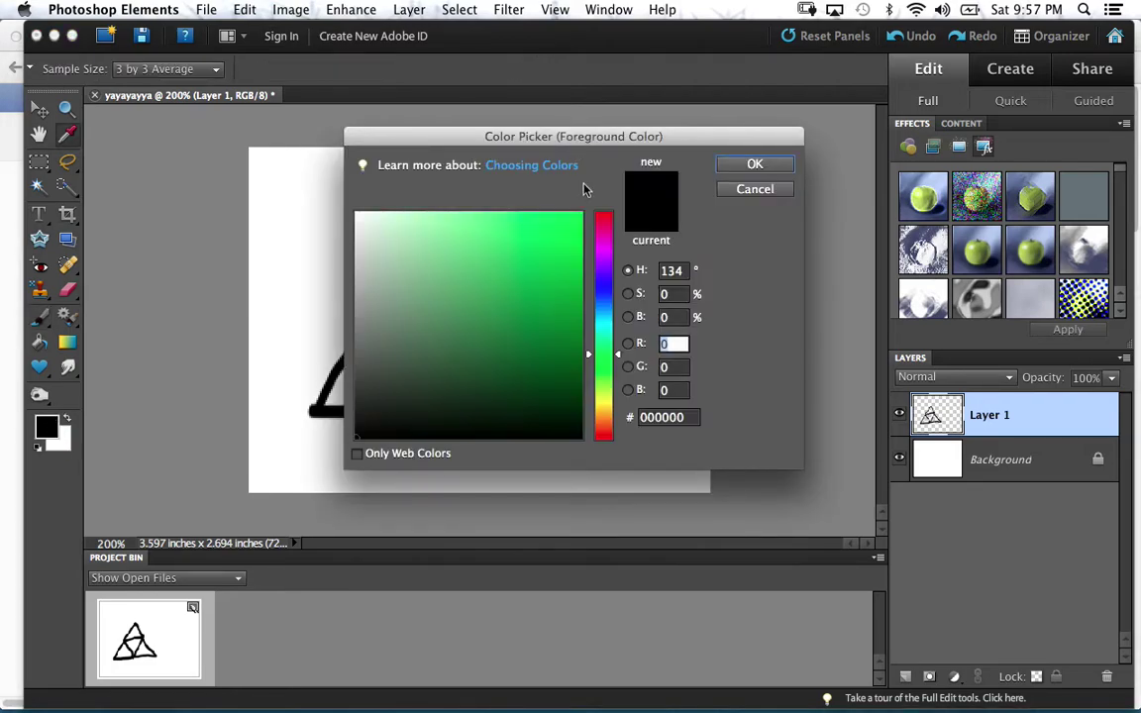
left_click_drag(603, 354, 601, 401)
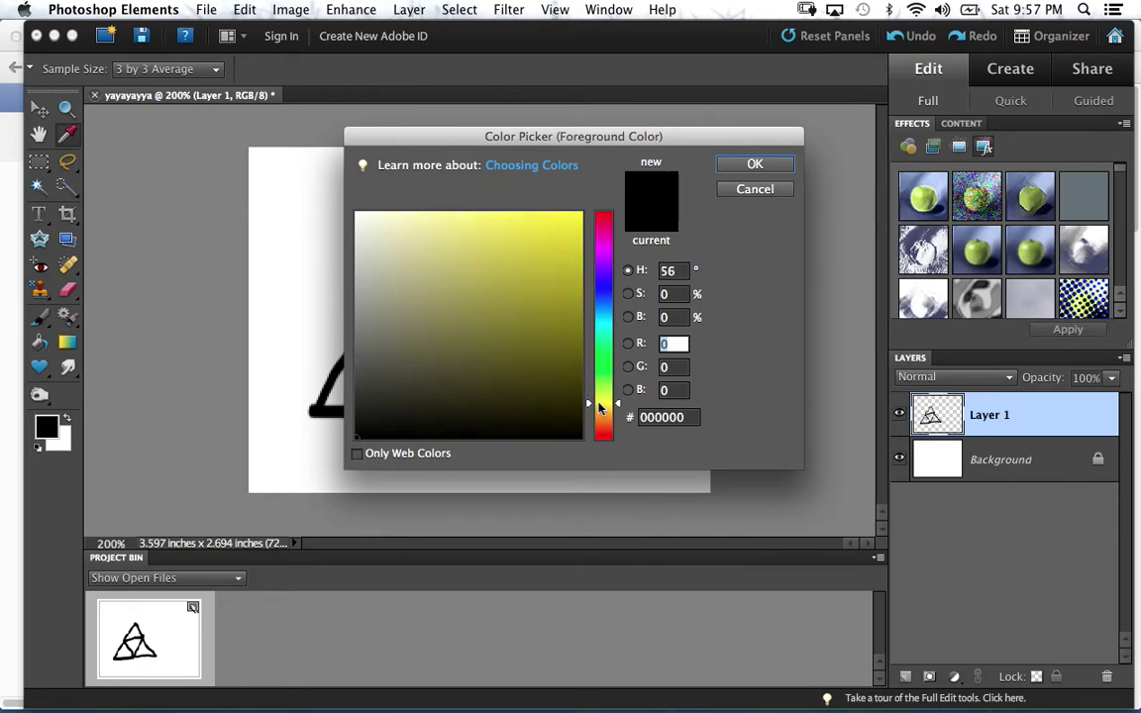
left_click(562, 227)
left_click(753, 165)
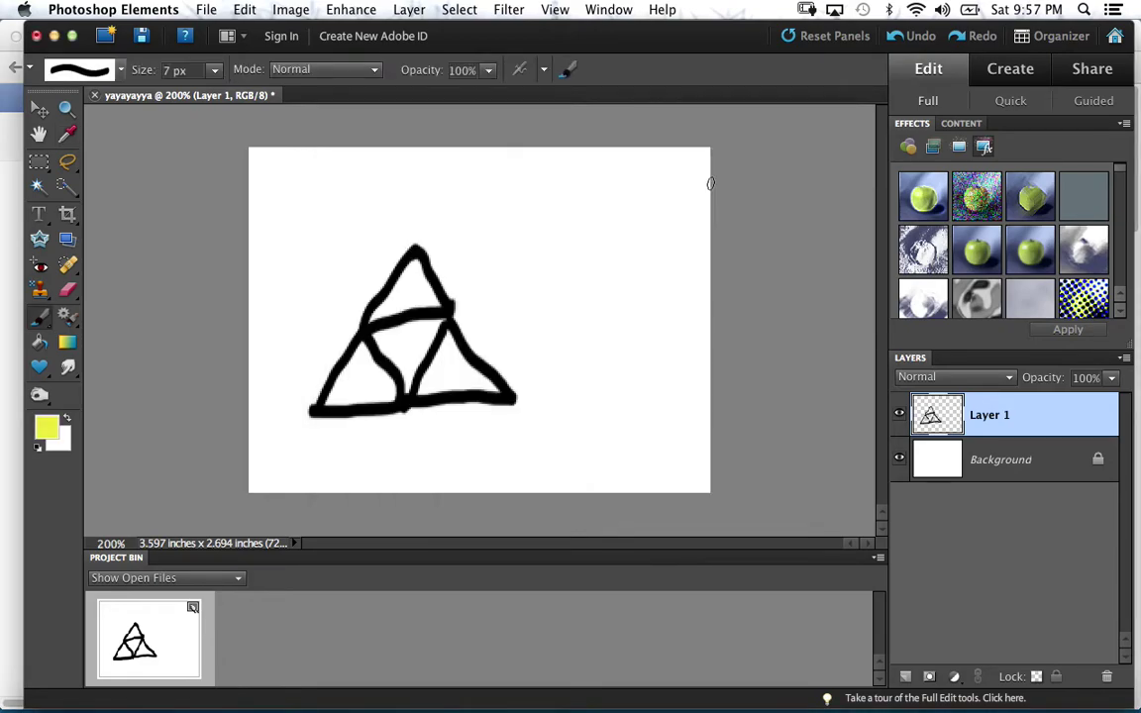
- Paint the three outer triangles yellow on Layer 1, covering most of the black outlines and leaving the center triangle empty
mouse_move(391, 308)
left_mouse_down()
mouse_move(418, 258)
mouse_move(376, 313)
mouse_move(366, 282)
mouse_move(391, 263)
mouse_move(431, 299)
mouse_move(372, 283)
mouse_move(391, 277)
left_mouse_up()
mouse_move(459, 371)
left_mouse_down()
mouse_move(452, 330)
mouse_move(422, 388)
mouse_move(446, 376)
mouse_move(458, 387)
mouse_move(496, 382)
mouse_move(425, 339)
mouse_move(454, 359)
left_mouse_up()
mouse_move(366, 376)
left_mouse_down()
mouse_move(339, 404)
mouse_move(352, 361)
mouse_move(327, 403)
mouse_move(361, 379)
left_mouse_up()
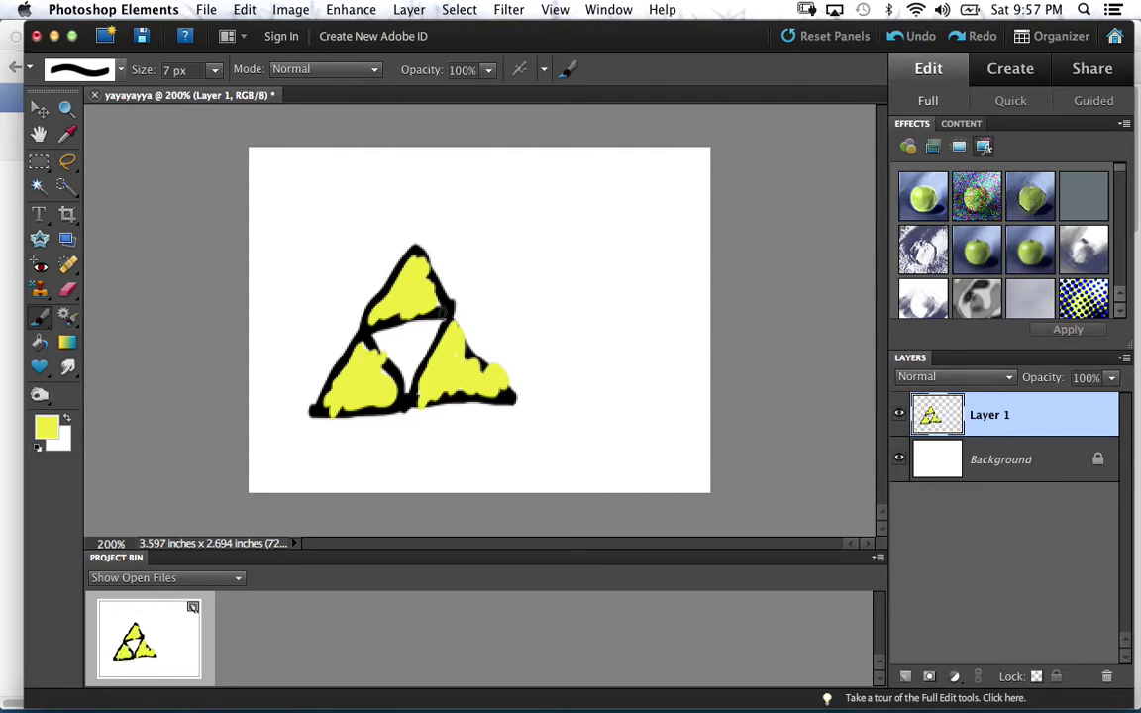
mouse_move(390, 334)
left_mouse_down()
mouse_move(373, 336)
mouse_move(444, 313)
mouse_move(434, 293)
left_mouse_up()
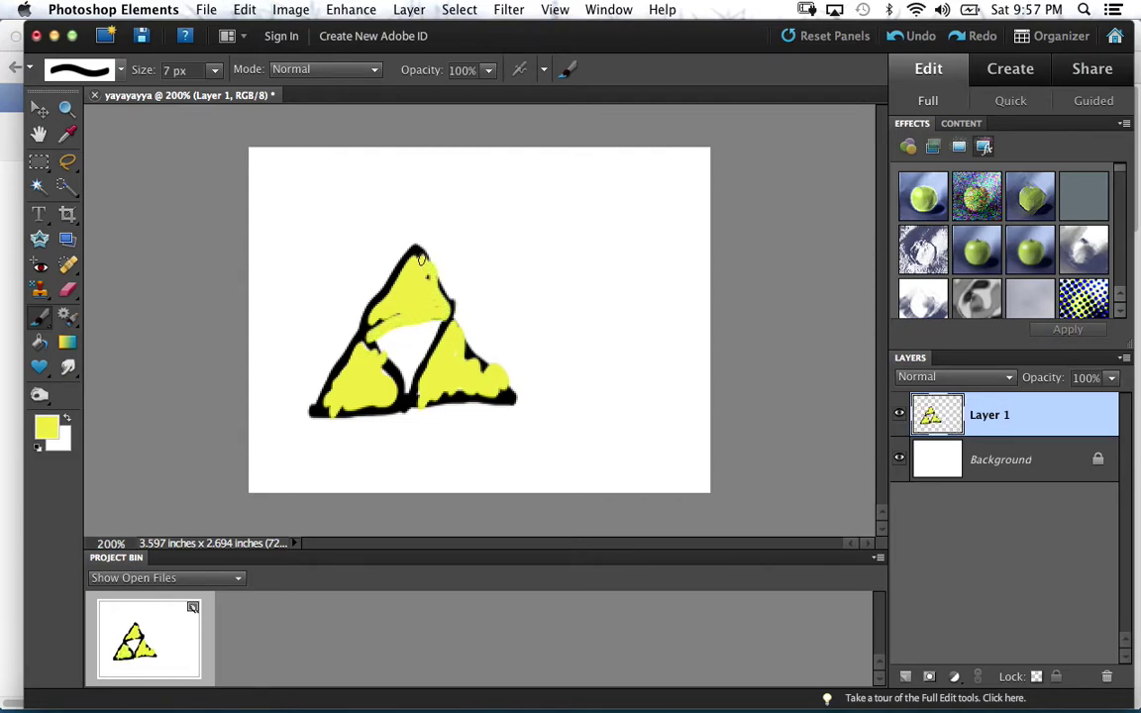
mouse_move(415, 250)
left_mouse_down()
mouse_move(363, 331)
mouse_move(389, 307)
mouse_move(403, 255)
mouse_move(430, 280)
mouse_move(435, 268)
mouse_move(450, 345)
mouse_move(433, 345)
mouse_move(408, 403)
mouse_move(458, 391)
mouse_move(510, 402)
mouse_move(466, 341)
mouse_move(478, 361)
mouse_move(459, 359)
mouse_move(455, 398)
mouse_move(389, 412)
mouse_move(403, 397)
mouse_move(396, 367)
mouse_move(380, 363)
mouse_move(369, 331)
mouse_move(333, 401)
mouse_move(346, 357)
mouse_move(319, 404)
mouse_move(371, 408)
left_mouse_up()
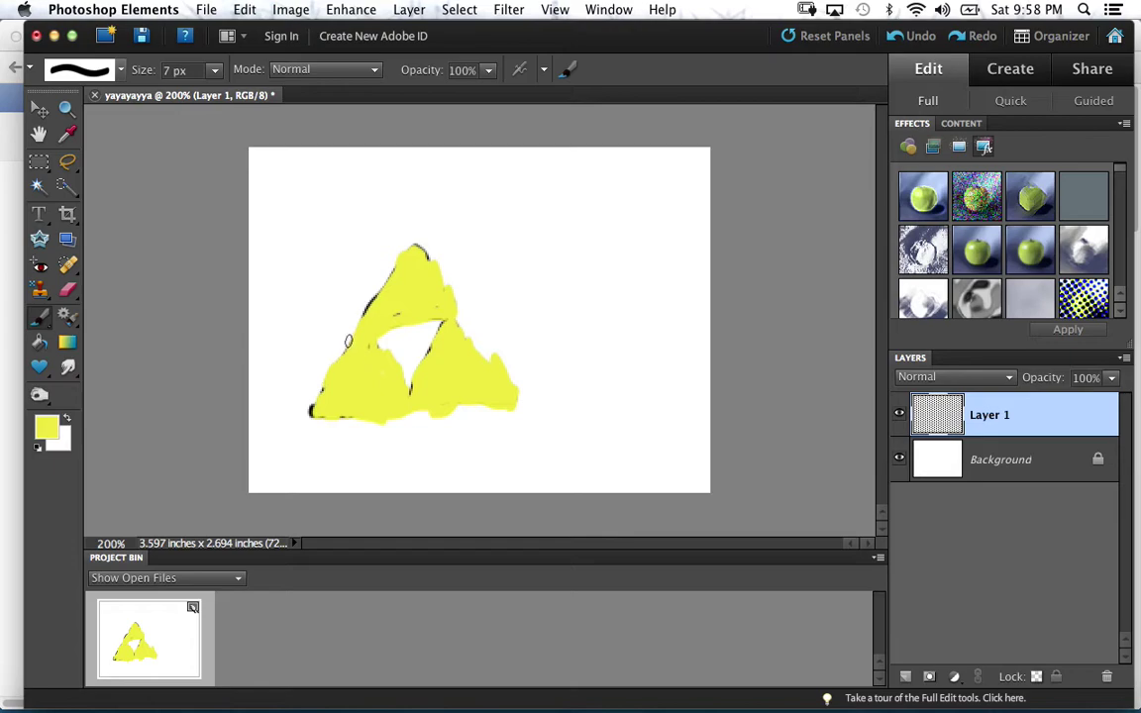
- Try stray yellow brush strokes beside the triforce on Layer 1 and on the Background layer, and undo them
left_click_drag(347, 323, 293, 322)
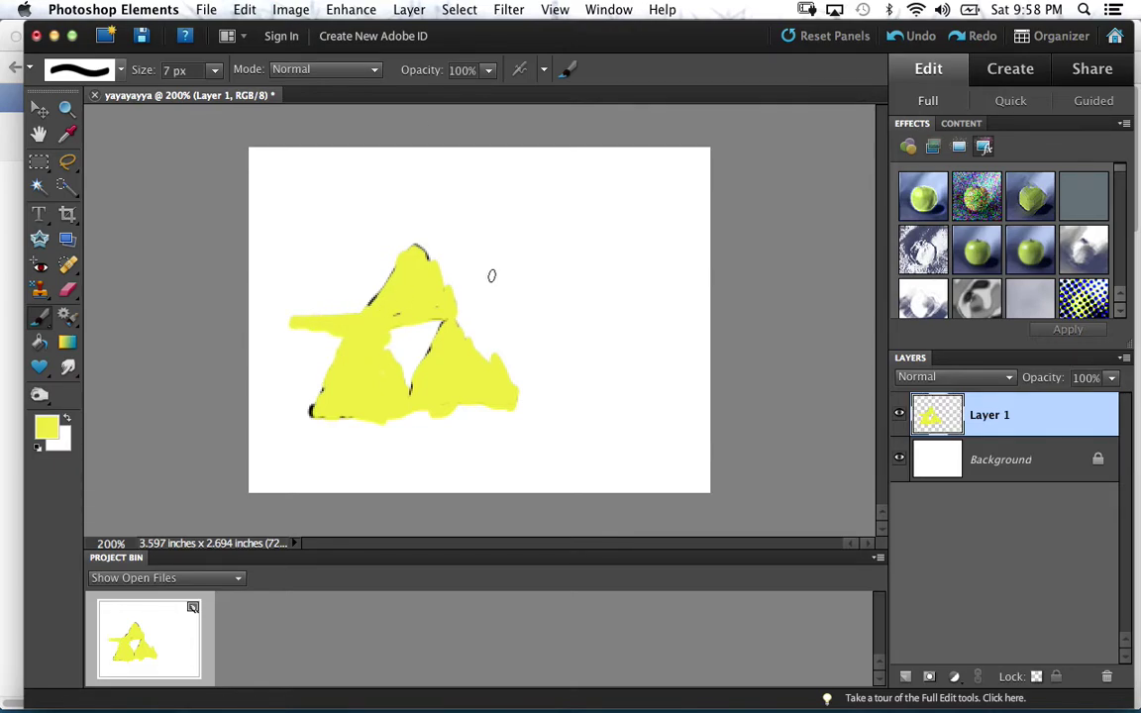
key("super+z")
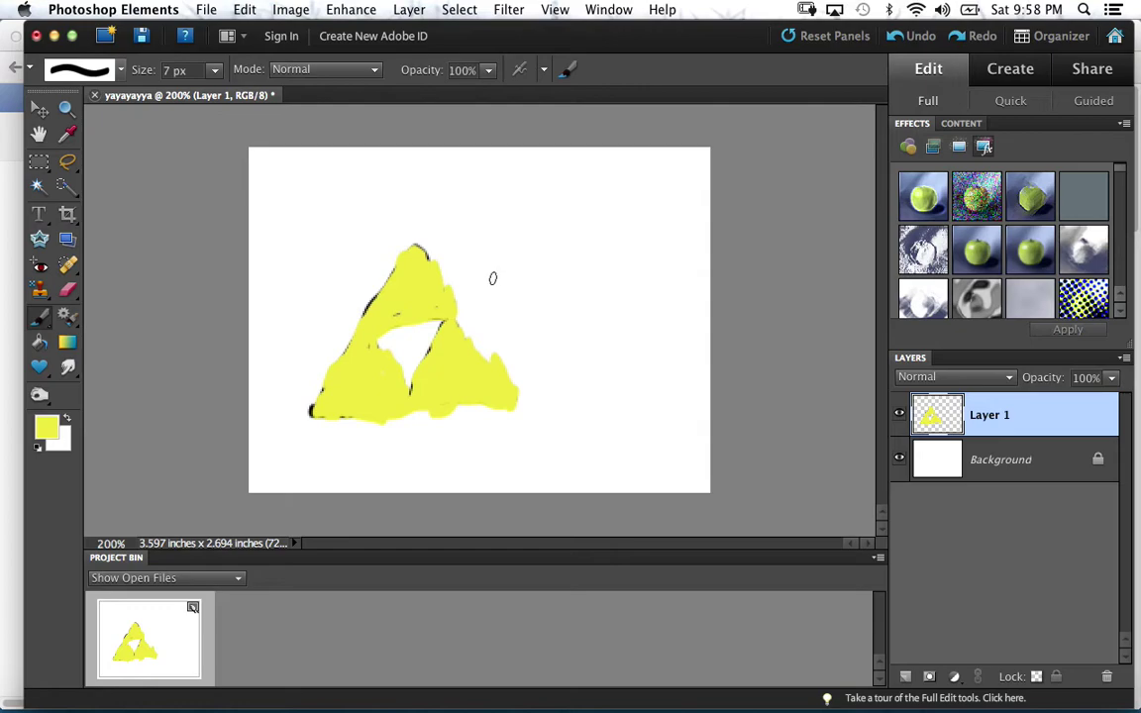
left_click(929, 458)
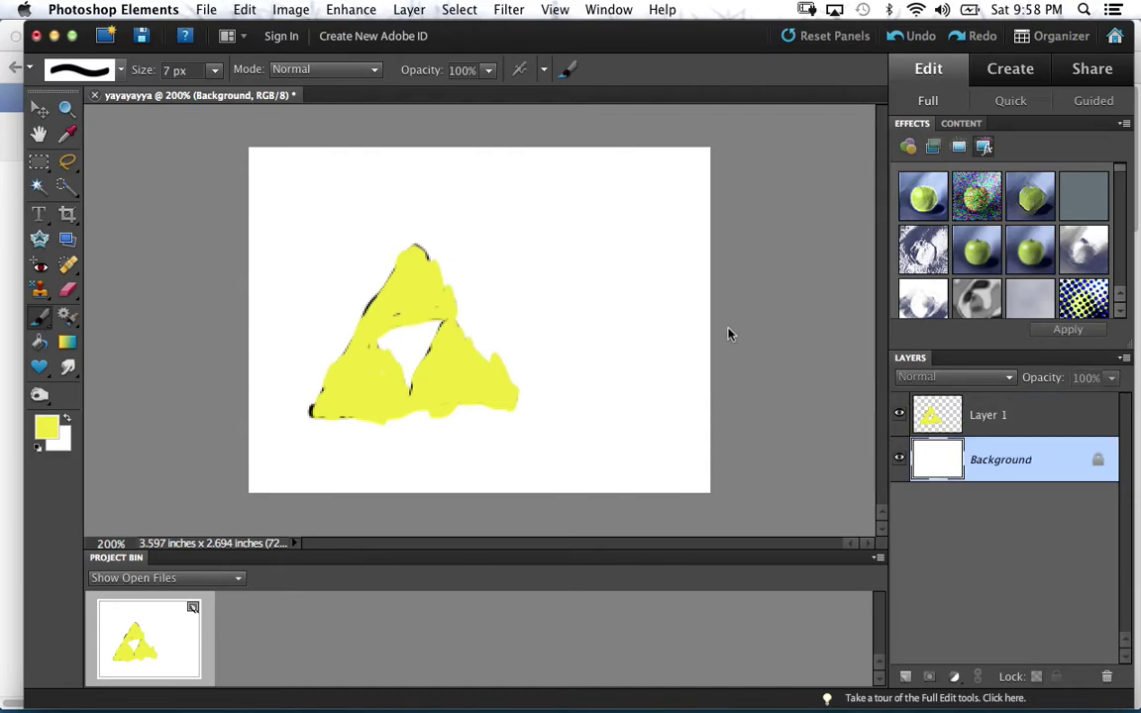
left_click_drag(574, 228, 552, 230)
key("super+z")
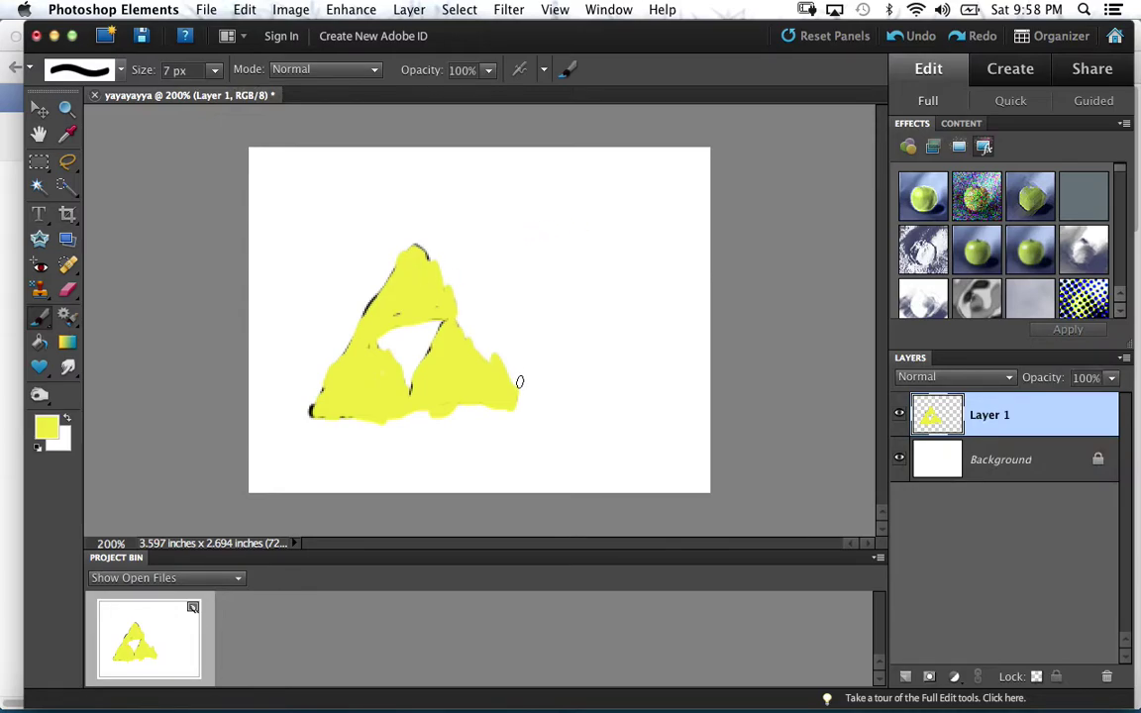
- Select the Background layer and try to apply filter effects from the Effects thumbnails to the image
left_click(921, 210)
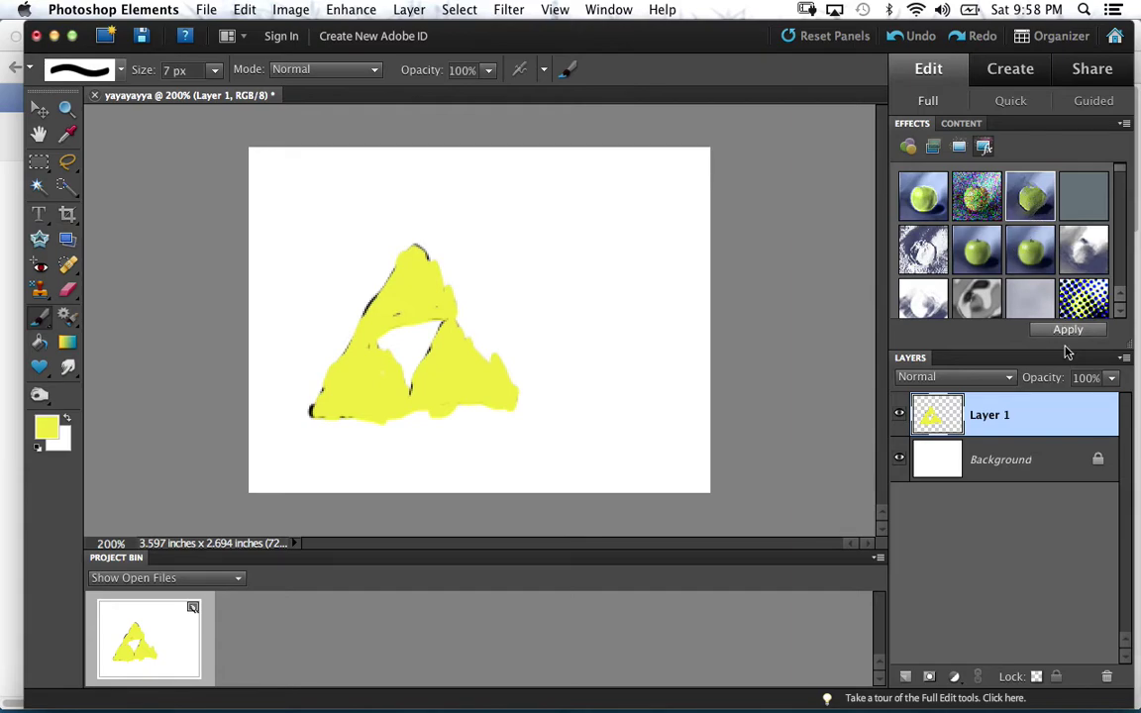
left_click(959, 462)
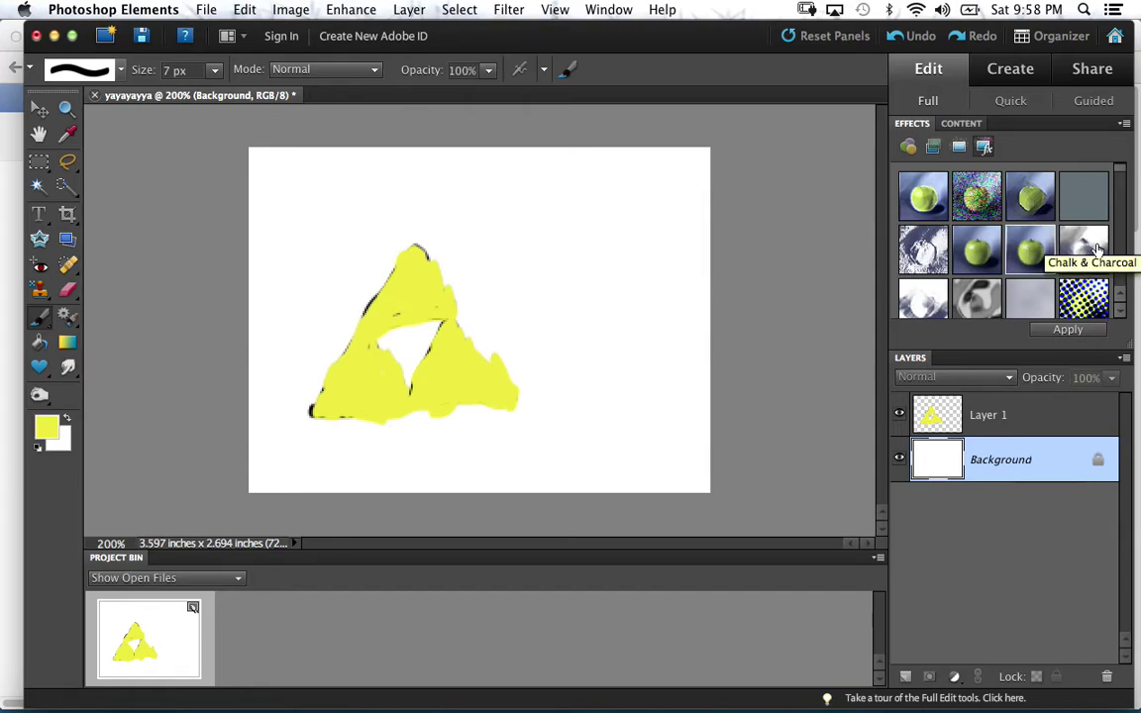
left_click_drag(1075, 302, 737, 295)
left_click_drag(600, 297, 600, 297)
left_click_drag(922, 324, 630, 334)
left_click_drag(531, 344, 502, 355)
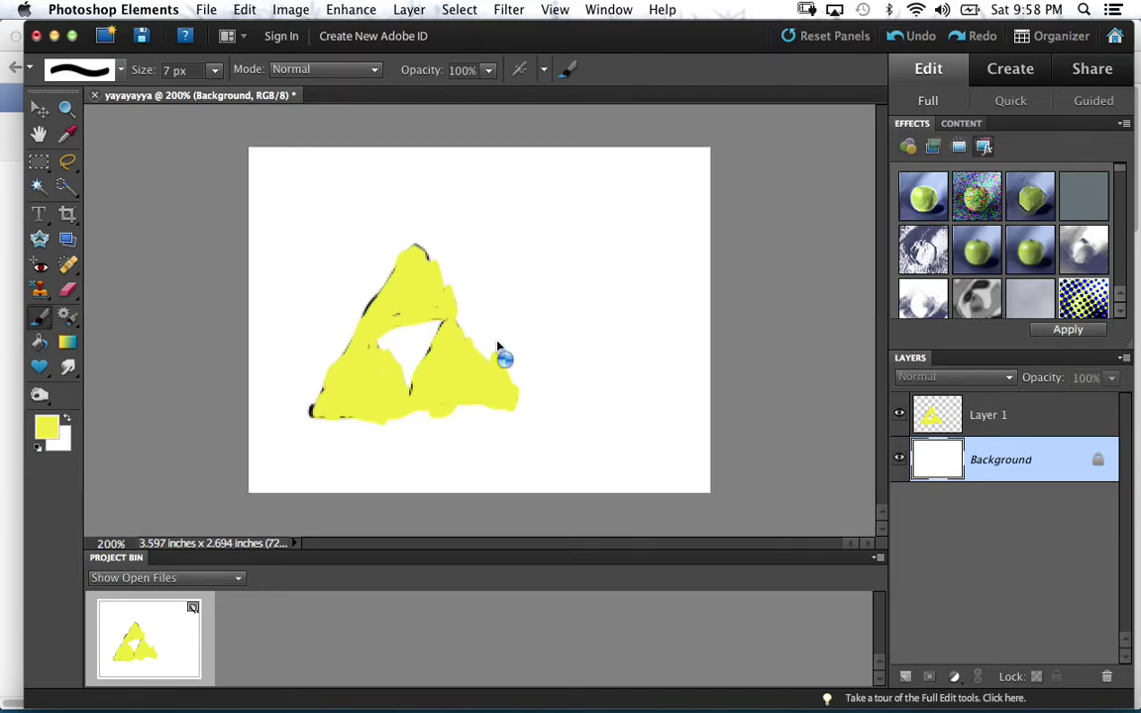
- Try a horizontal yellow brush stroke behind the triforce on the Background layer, and undo it
left_click_drag(341, 309, 505, 302)
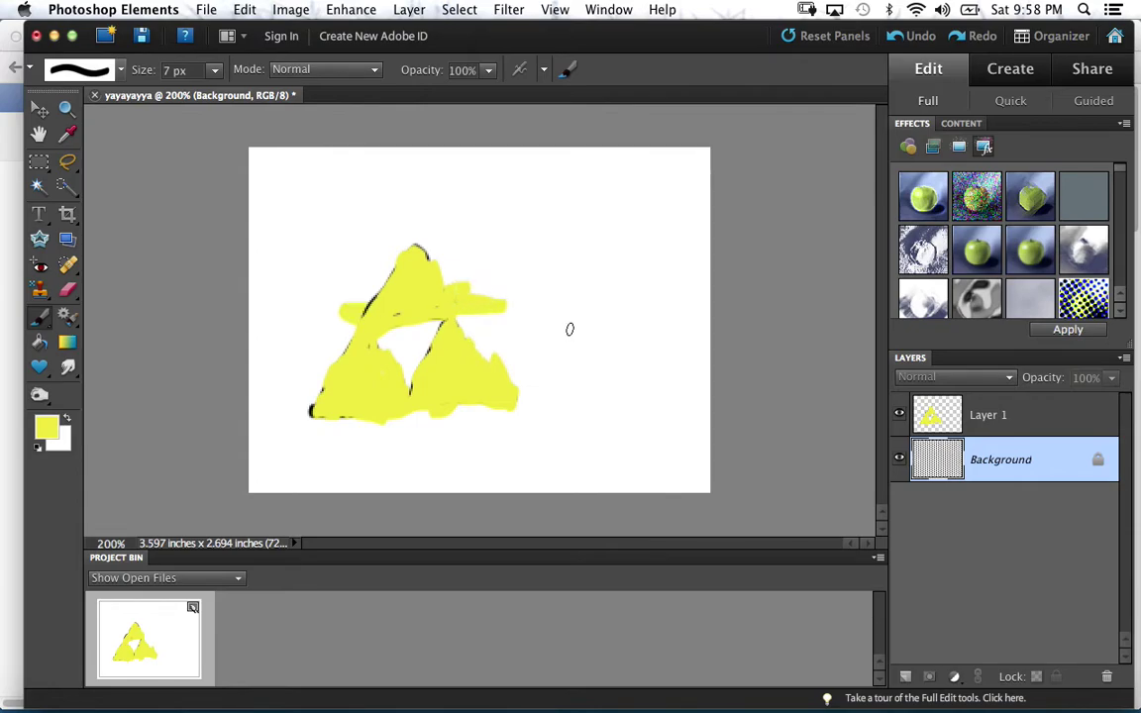
key("z")
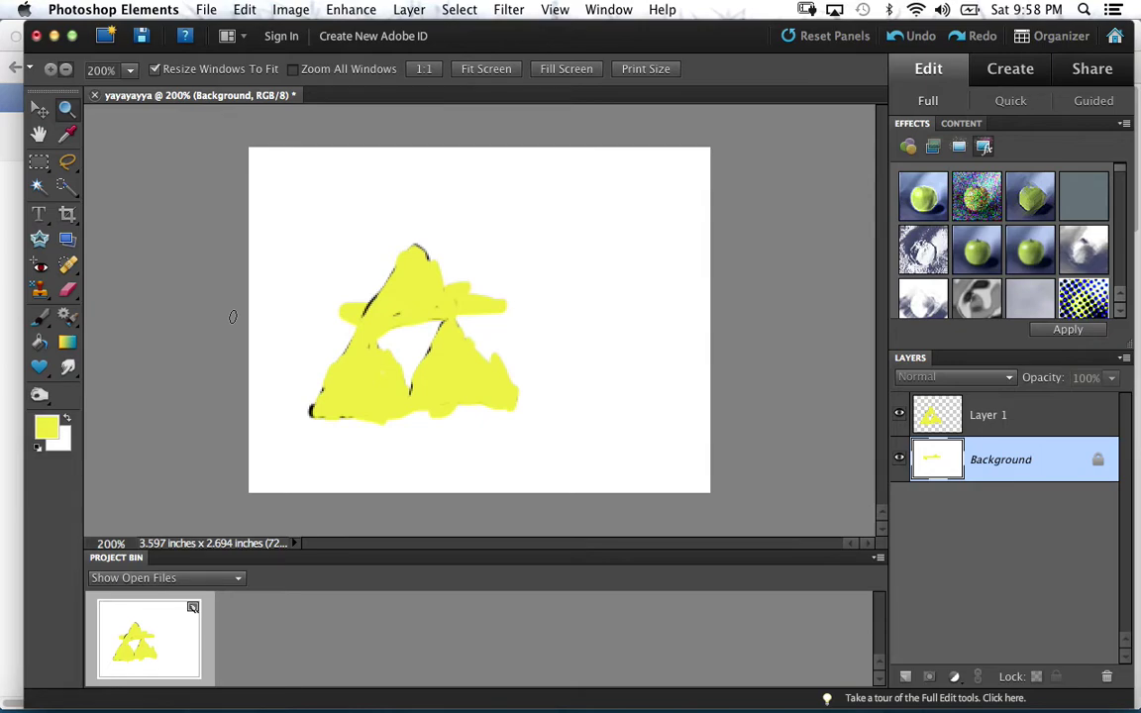
key("super+z")
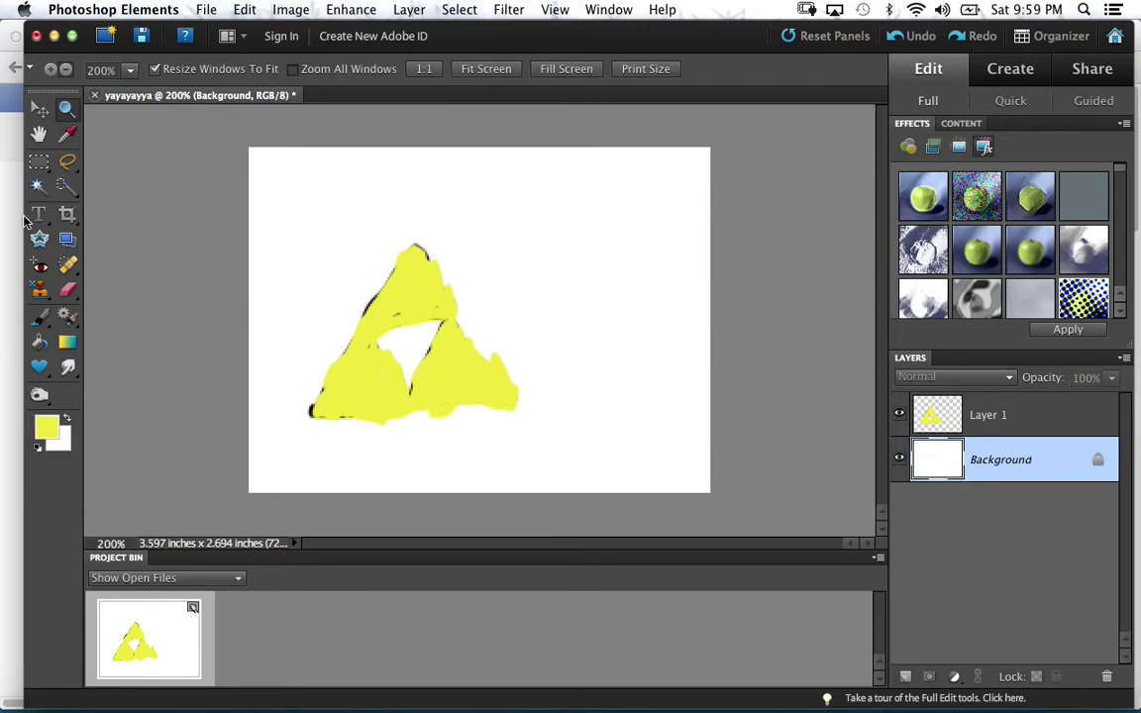
- Fill the Background layer with solid blue using the Paint Bucket
left_click(39, 342)
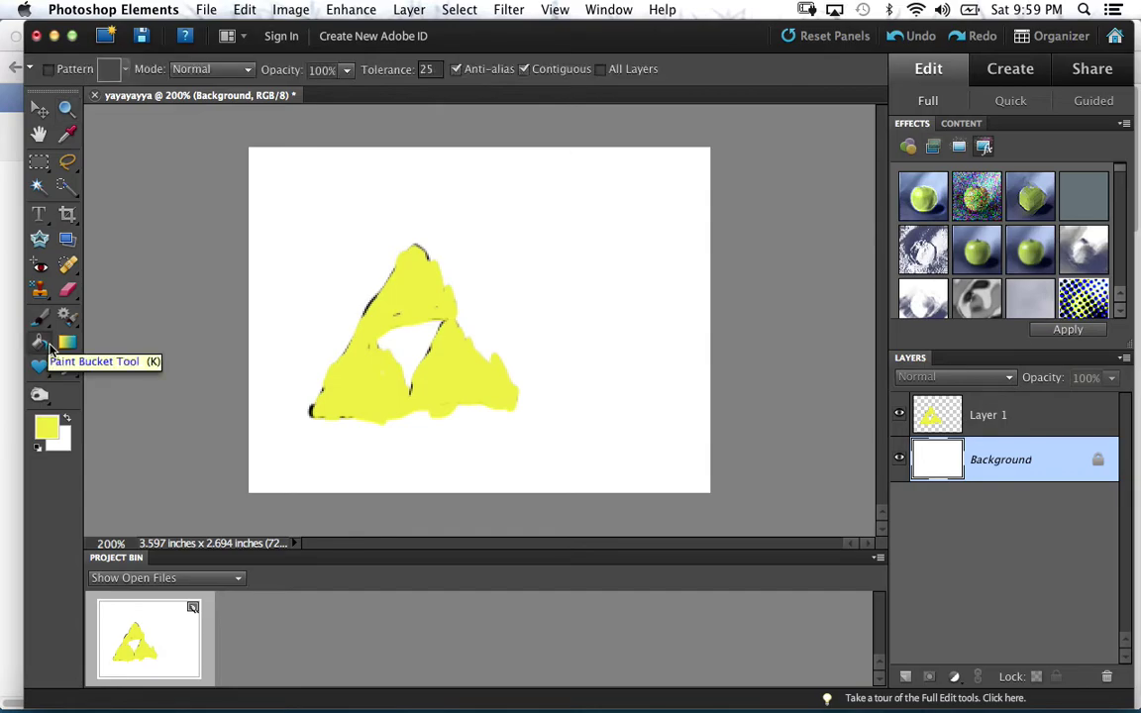
left_click(46, 426)
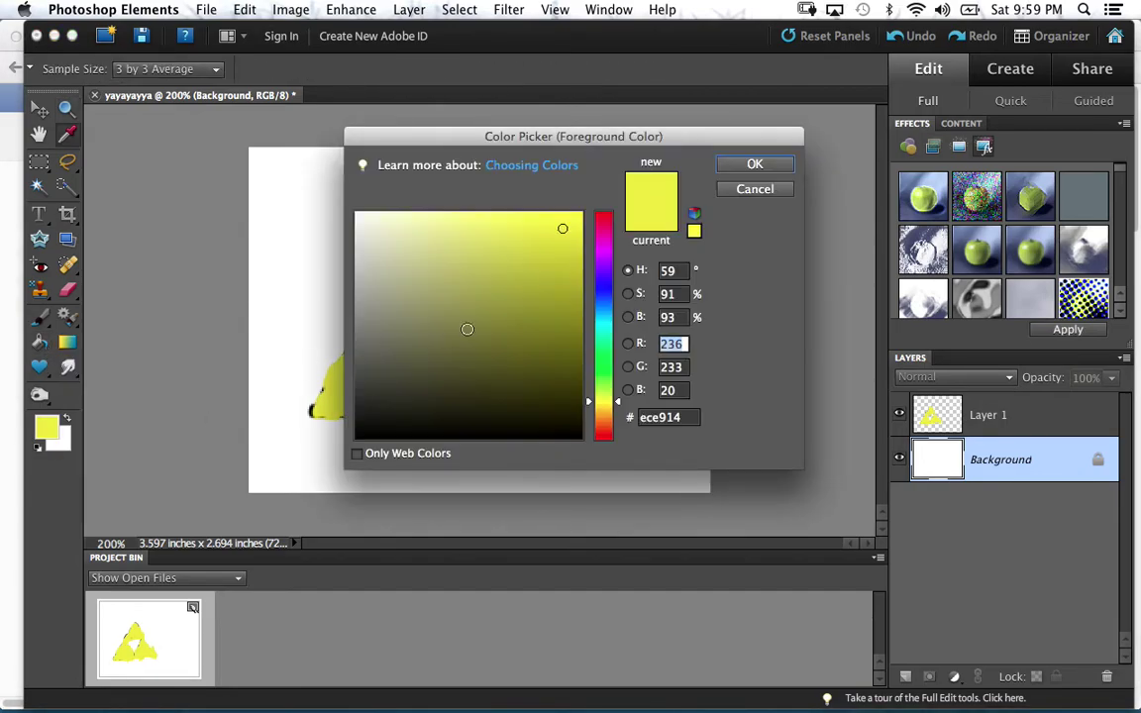
left_click_drag(599, 401, 612, 294)
left_click(767, 166)
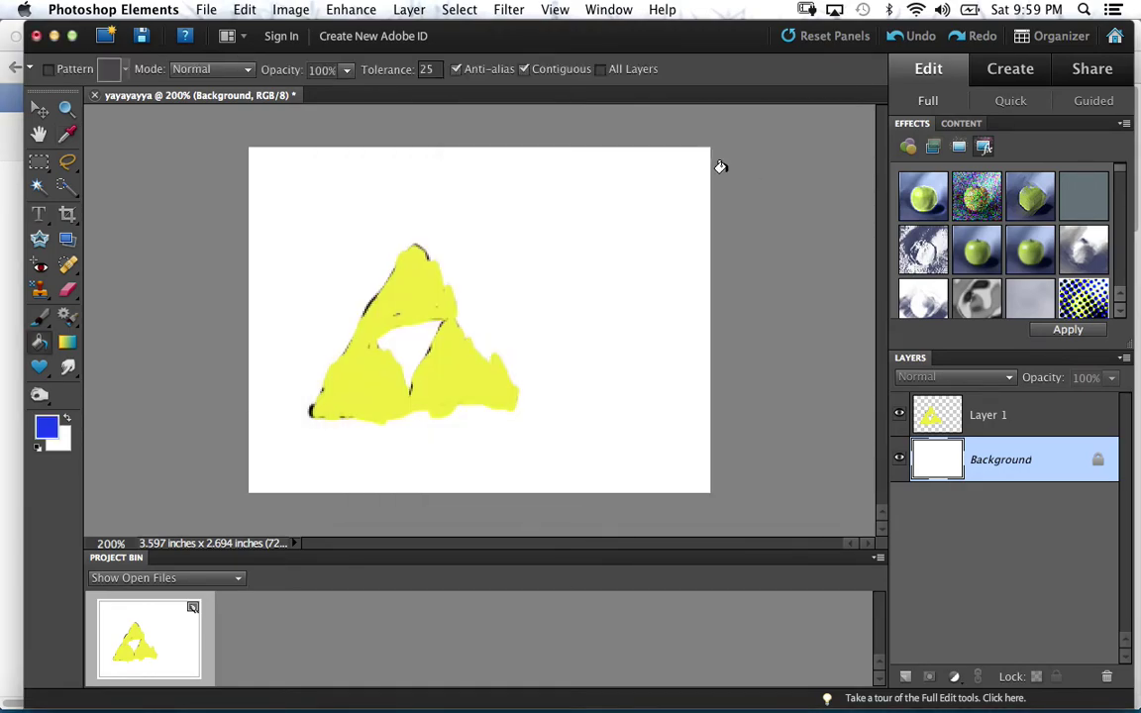
left_click(356, 208)
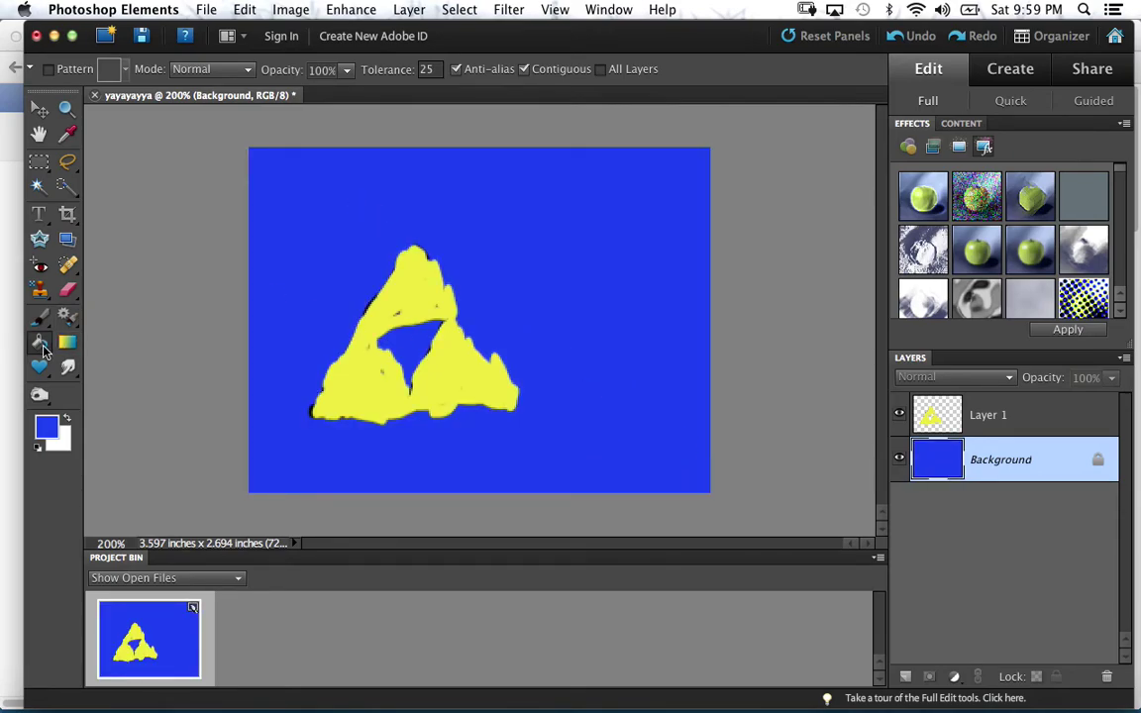
- Draw a purple (#bc14ec) sword hilt outline with the 7 px brush to the right of the triforce on the Background layer
left_click(48, 430)
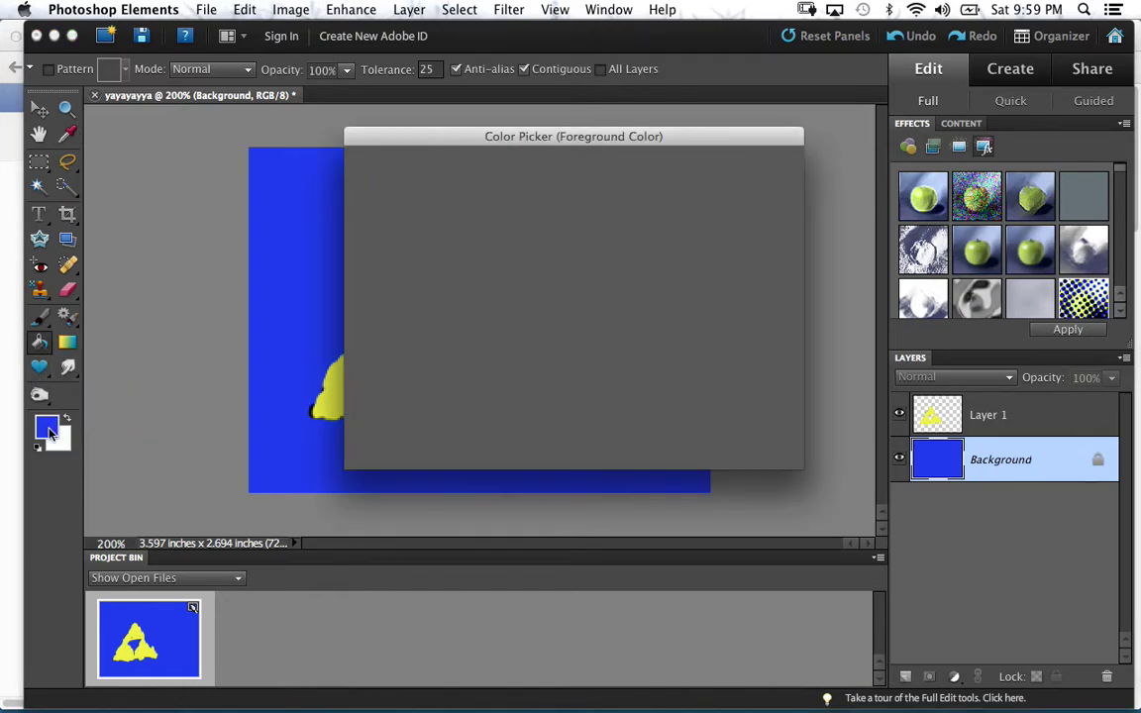
left_click_drag(614, 293, 615, 257)
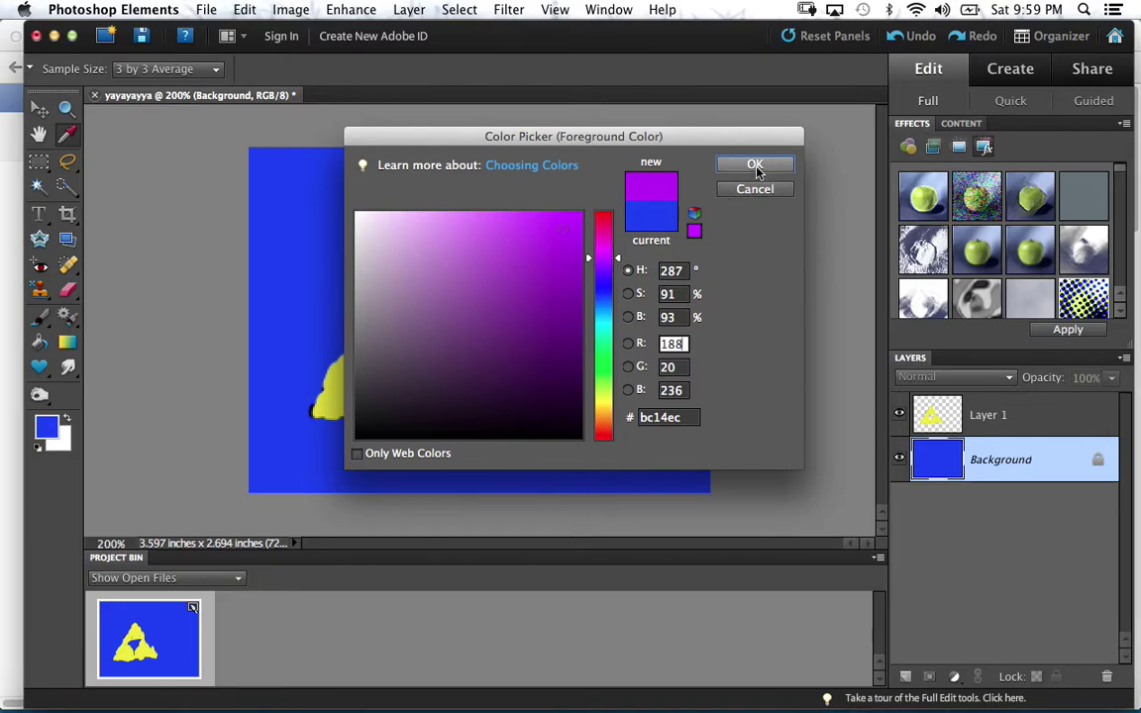
left_click(755, 166)
left_click(40, 319)
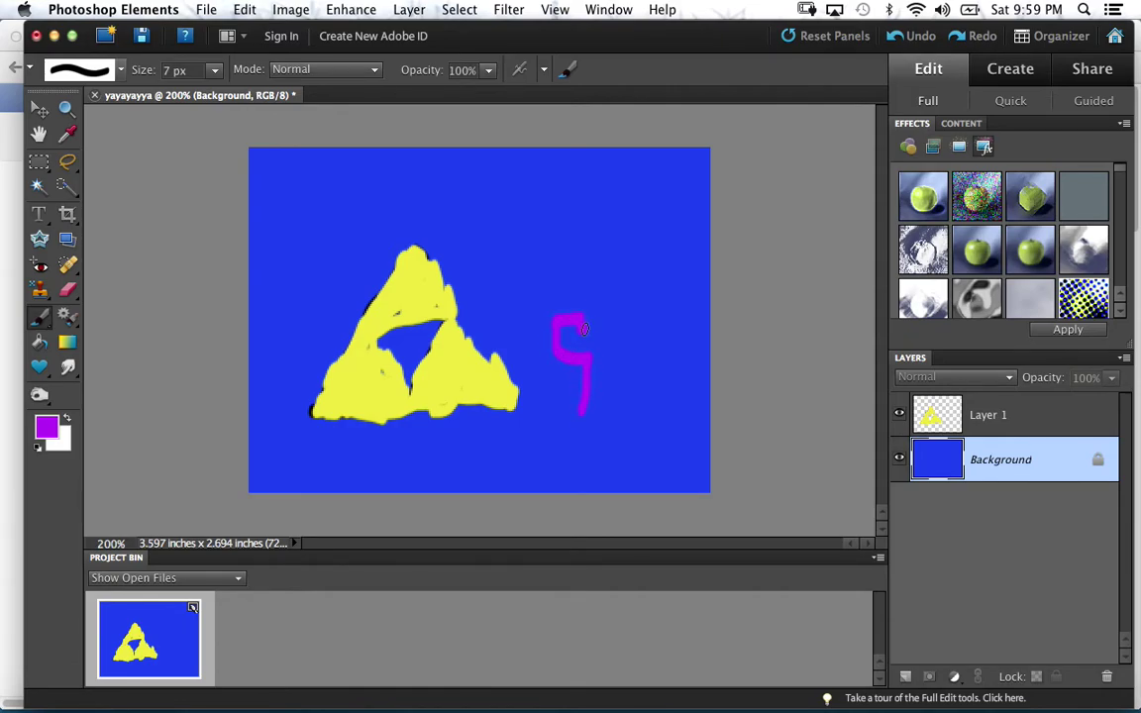
mouse_move(622, 333)
left_mouse_down()
mouse_move(657, 311)
mouse_move(676, 310)
mouse_move(647, 354)
left_mouse_up()
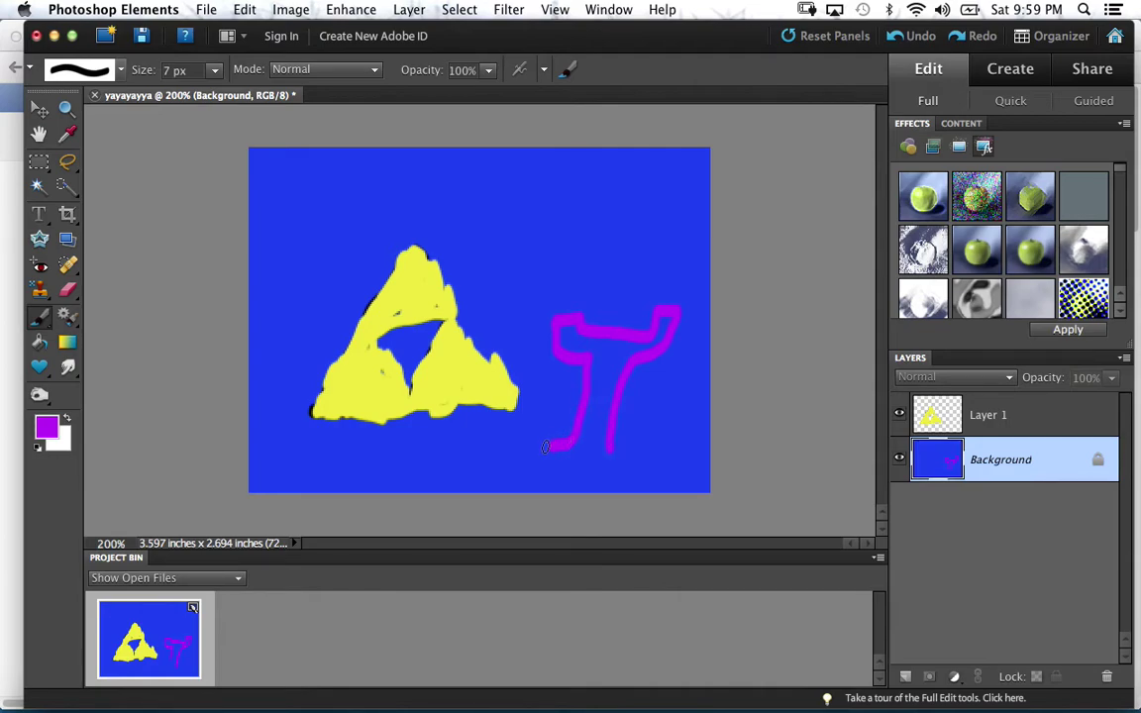
left_click_drag(547, 476, 608, 493)
- Set the foreground color to a pale light blue
left_click(46, 427)
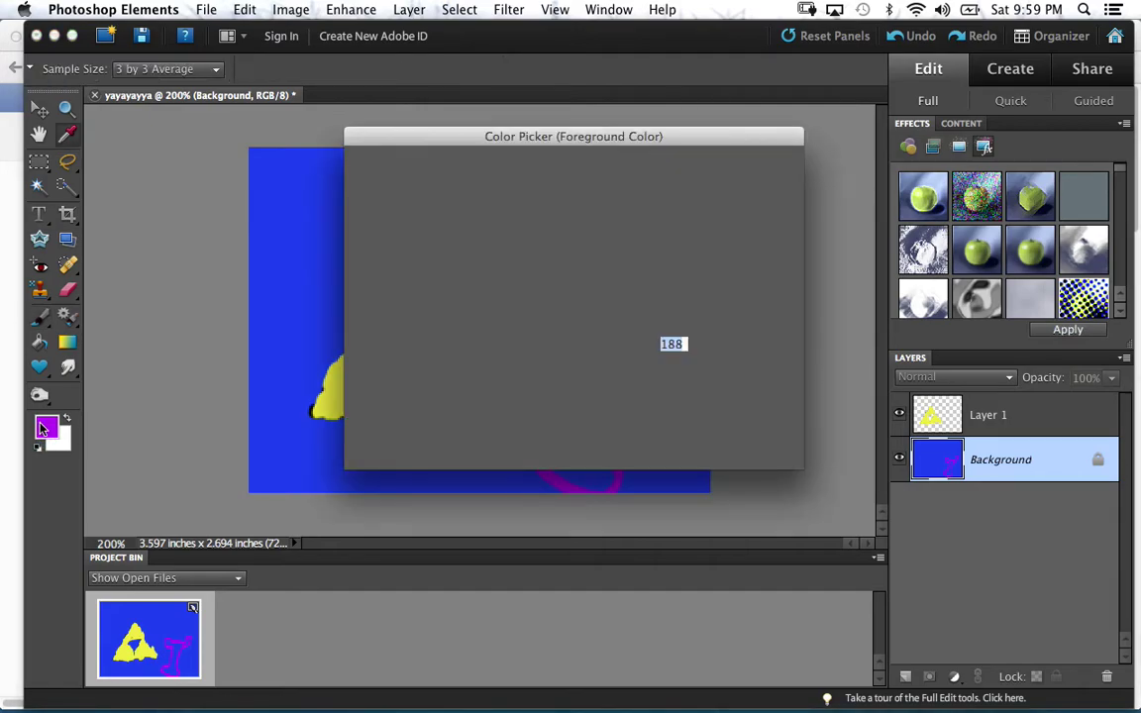
left_click_drag(603, 258, 601, 311)
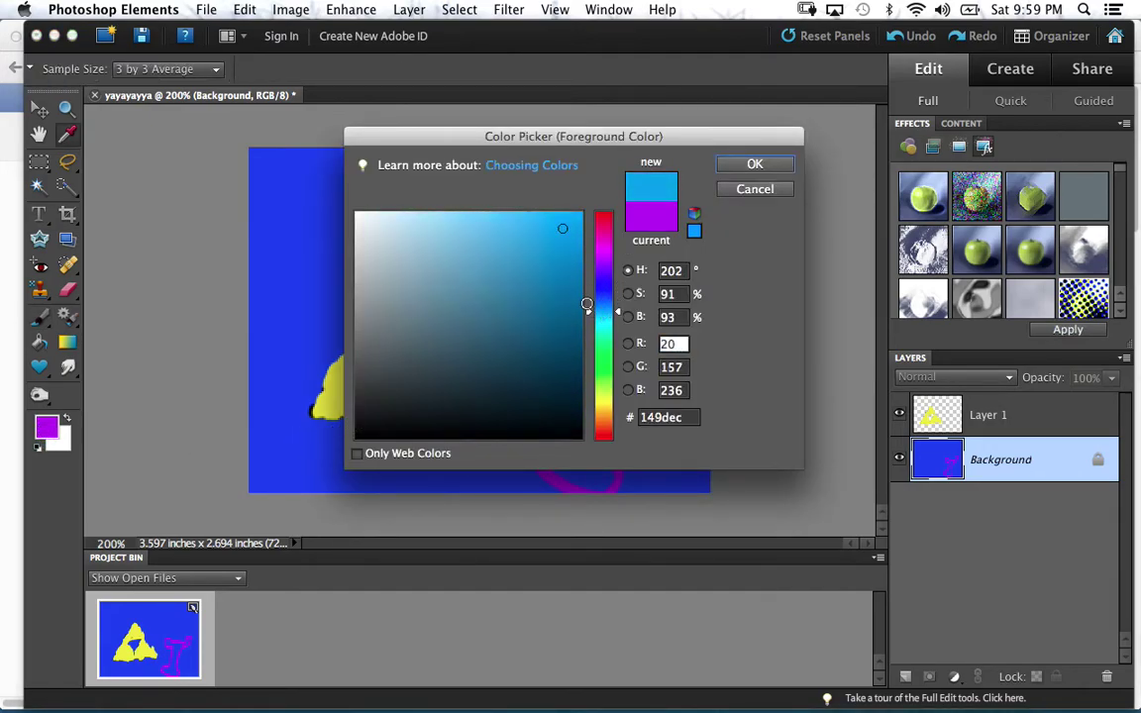
left_click(430, 229)
mouse_move(430, 231)
left_mouse_down()
mouse_move(451, 267)
mouse_move(420, 263)
mouse_move(435, 244)
left_mouse_up()
left_click(754, 163)
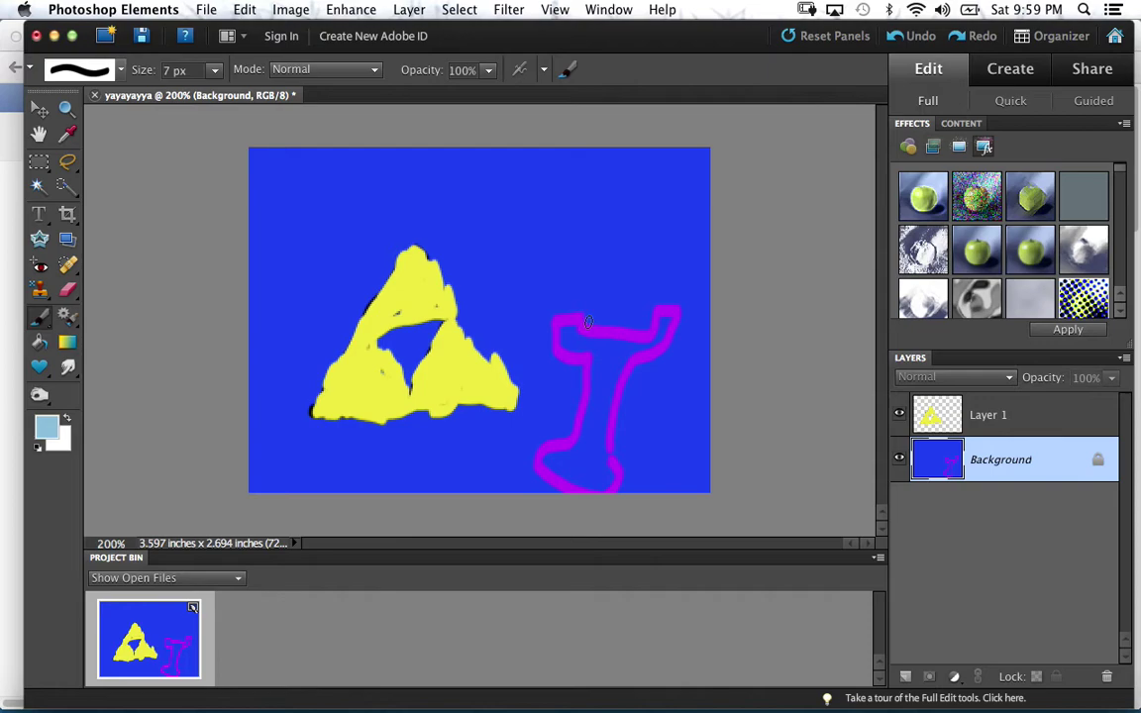
- Paint a scribbled light blue sword blade with the 7 px brush, from the purple hilt up to the canvas edge
mouse_move(606, 306)
left_mouse_down()
mouse_move(609, 285)
mouse_move(628, 301)
mouse_move(606, 302)
mouse_move(616, 297)
mouse_move(616, 312)
mouse_move(598, 288)
mouse_move(656, 287)
left_mouse_up()
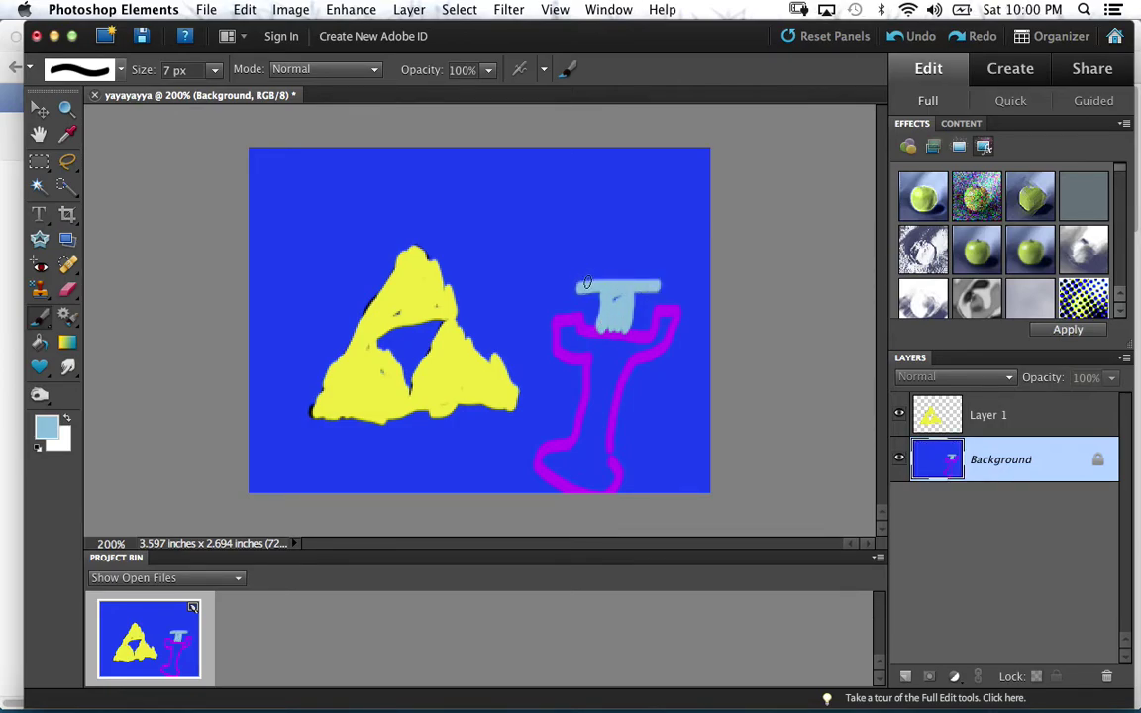
mouse_move(582, 280)
left_mouse_down()
mouse_move(619, 213)
mouse_move(622, 174)
left_mouse_up()
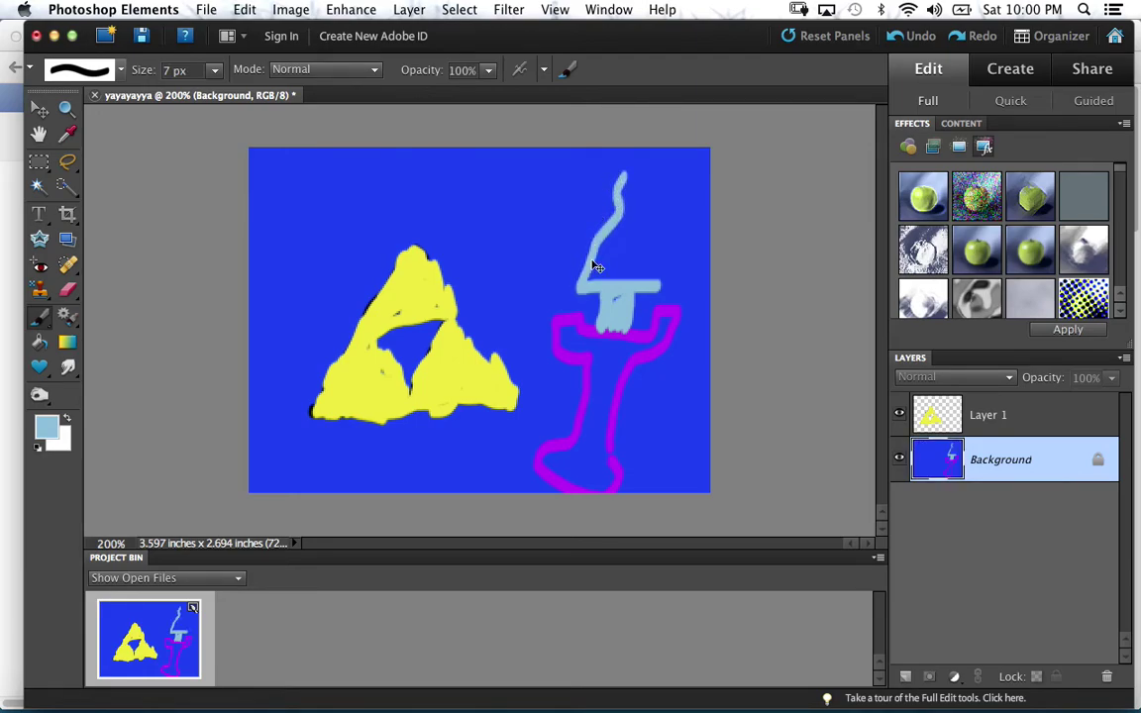
key("super+z")
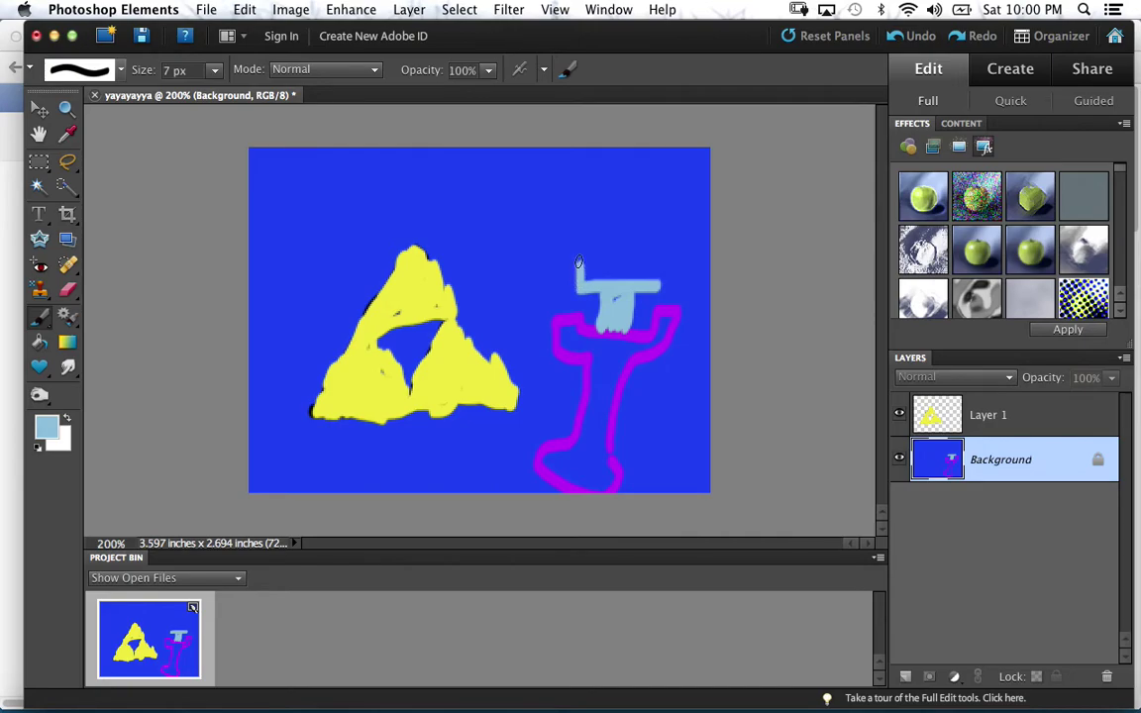
left_click_drag(592, 163, 594, 145)
mouse_move(660, 289)
left_mouse_down()
mouse_move(661, 156)
mouse_move(630, 239)
mouse_move(653, 180)
mouse_move(632, 288)
mouse_move(670, 199)
mouse_move(604, 251)
mouse_move(659, 102)
mouse_move(609, 177)
mouse_move(620, 147)
mouse_move(593, 159)
mouse_move(597, 229)
mouse_move(576, 298)
mouse_move(639, 182)
mouse_move(599, 229)
mouse_move(623, 169)
mouse_move(561, 304)
mouse_move(631, 248)
mouse_move(618, 273)
mouse_move(655, 234)
mouse_move(676, 171)
mouse_move(649, 195)
mouse_move(663, 144)
mouse_move(609, 188)
left_mouse_up()
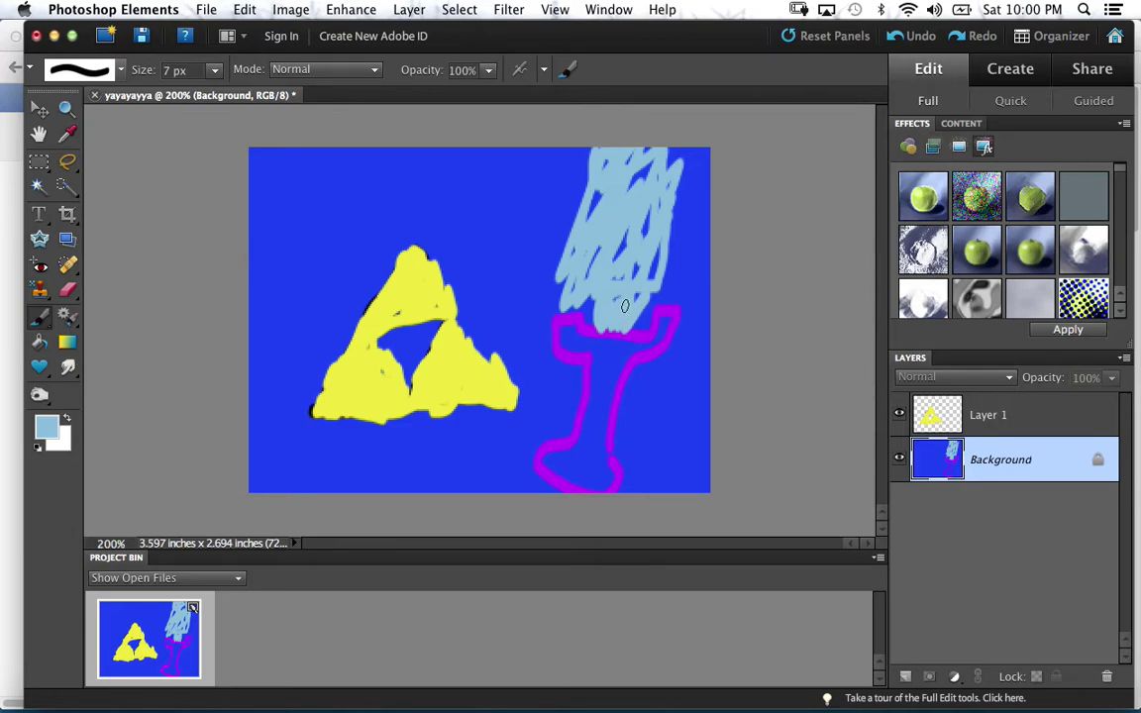
- Set the foreground color to lime green (#bfee1a) and dab three dots on the sword hilt with the 7 px brush
left_click(68, 345)
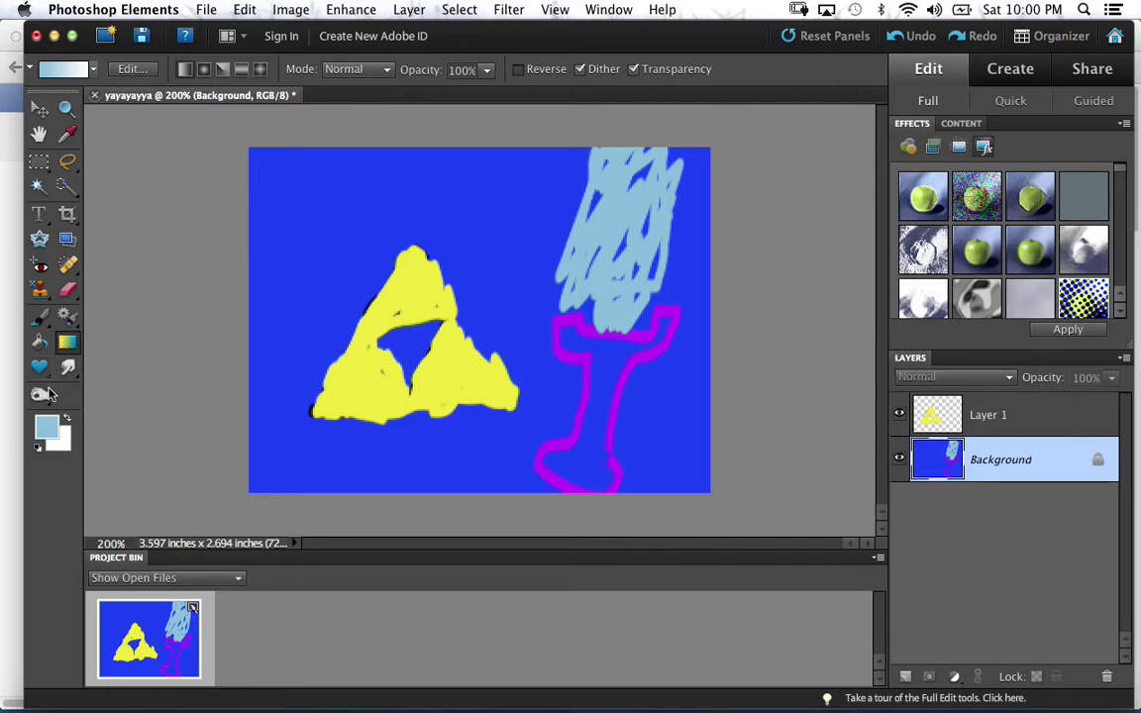
left_click(45, 427)
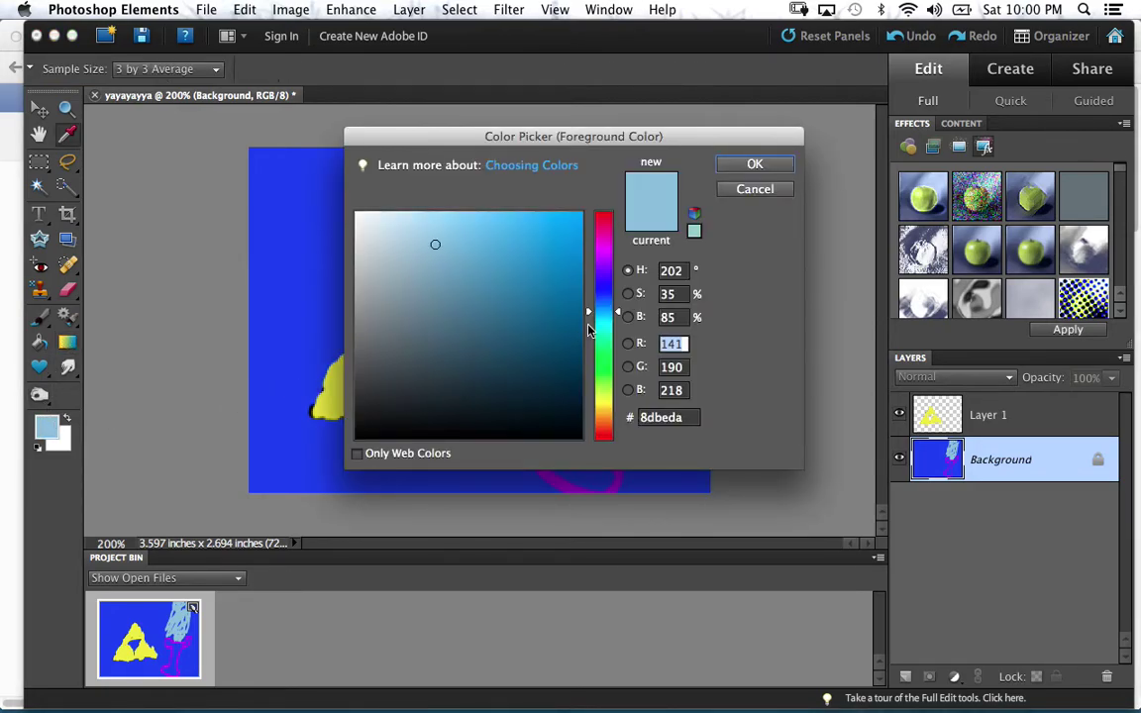
left_click_drag(601, 316, 604, 393)
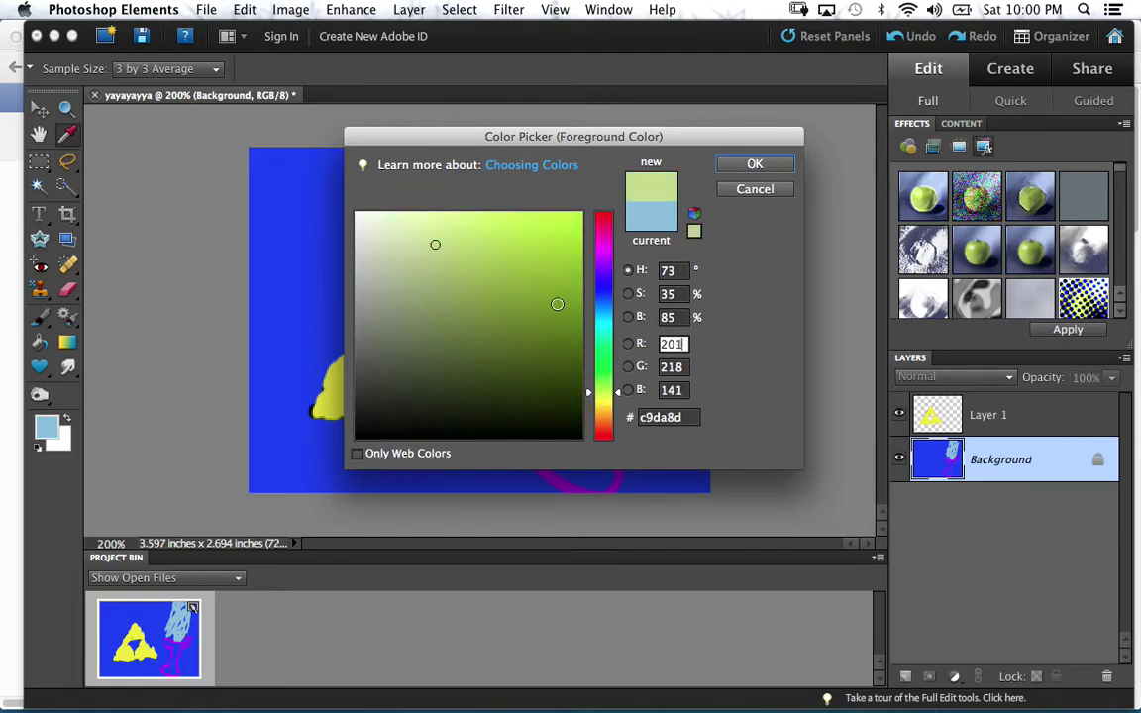
left_click(553, 252)
left_click(557, 227)
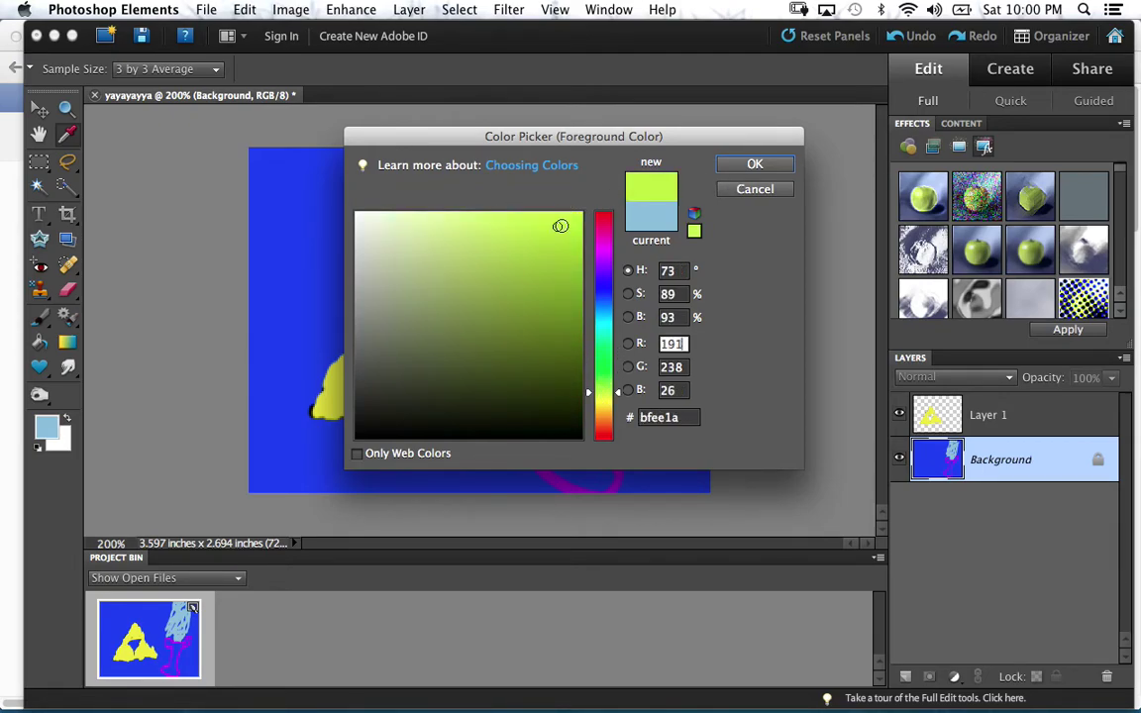
left_click(753, 165)
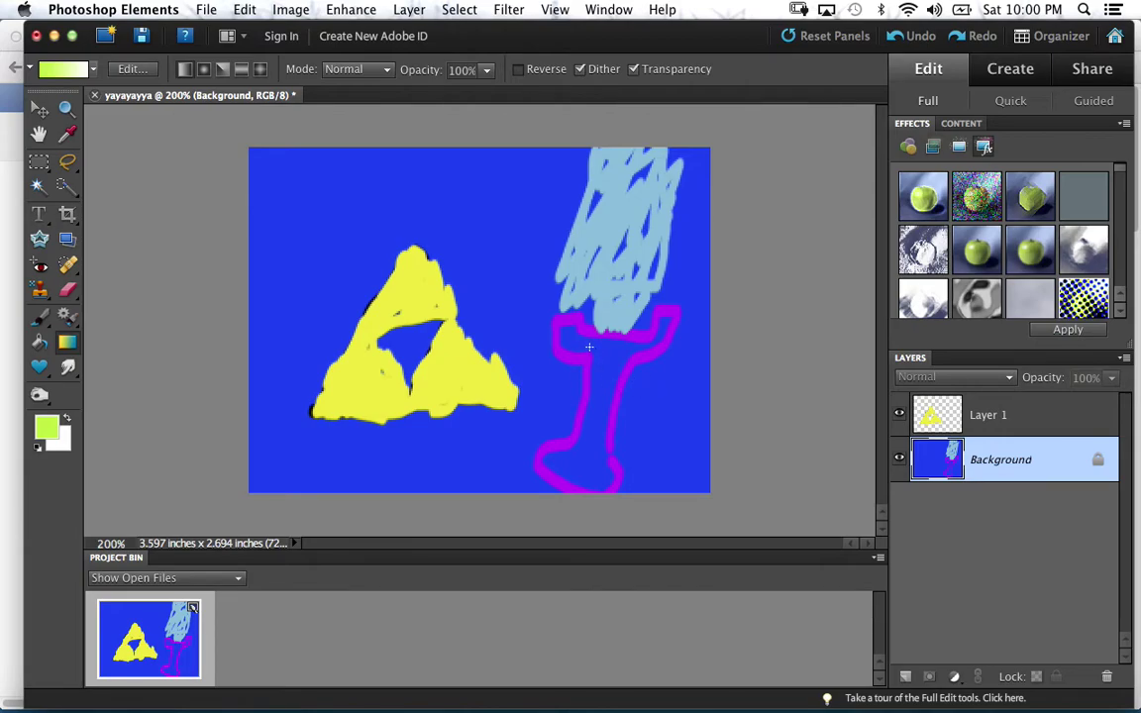
left_click(41, 319)
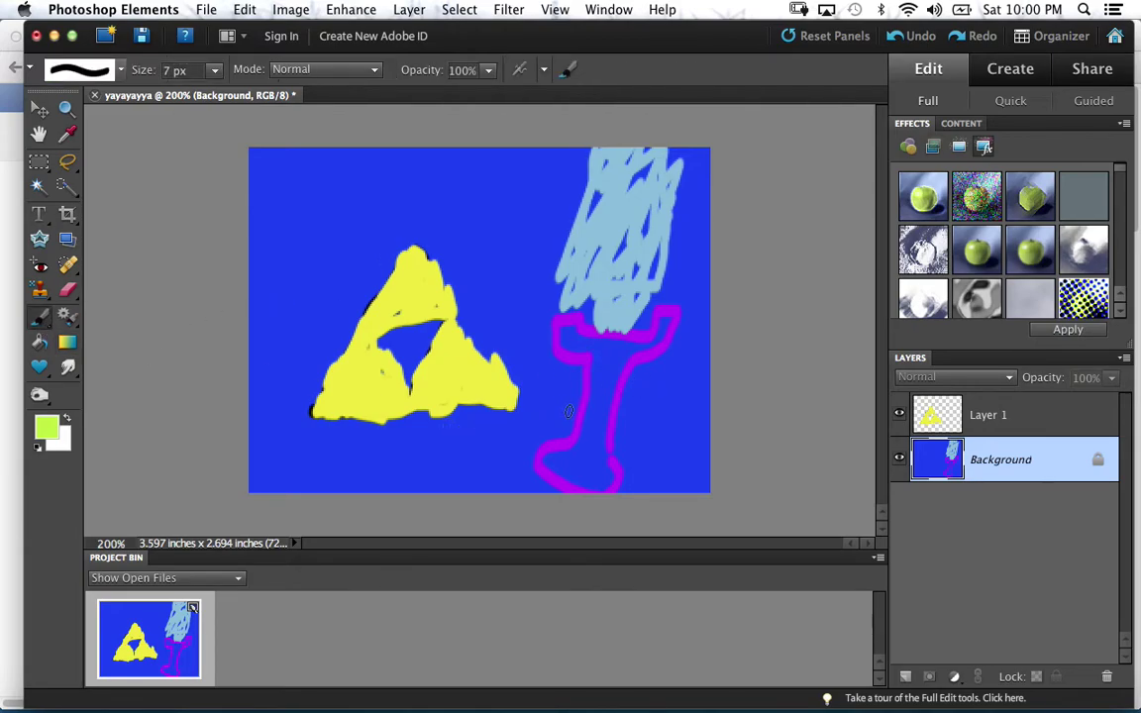
left_click(594, 365)
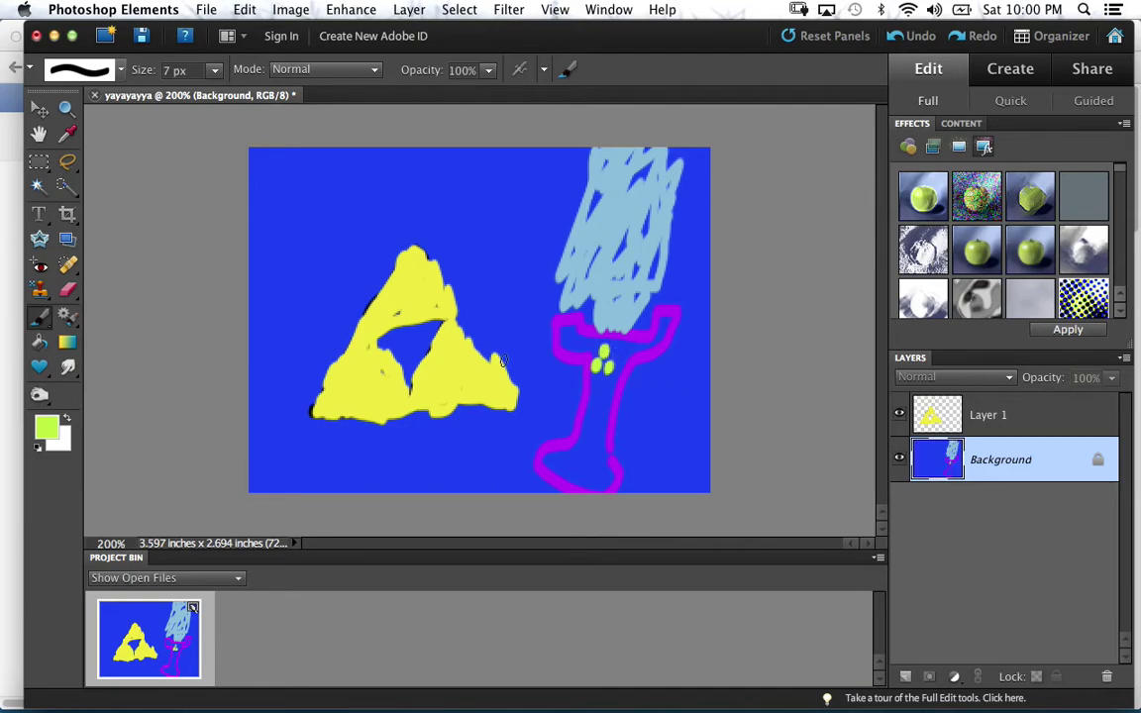
- Set the foreground color to near-black (#0a0c02)
left_click(47, 425)
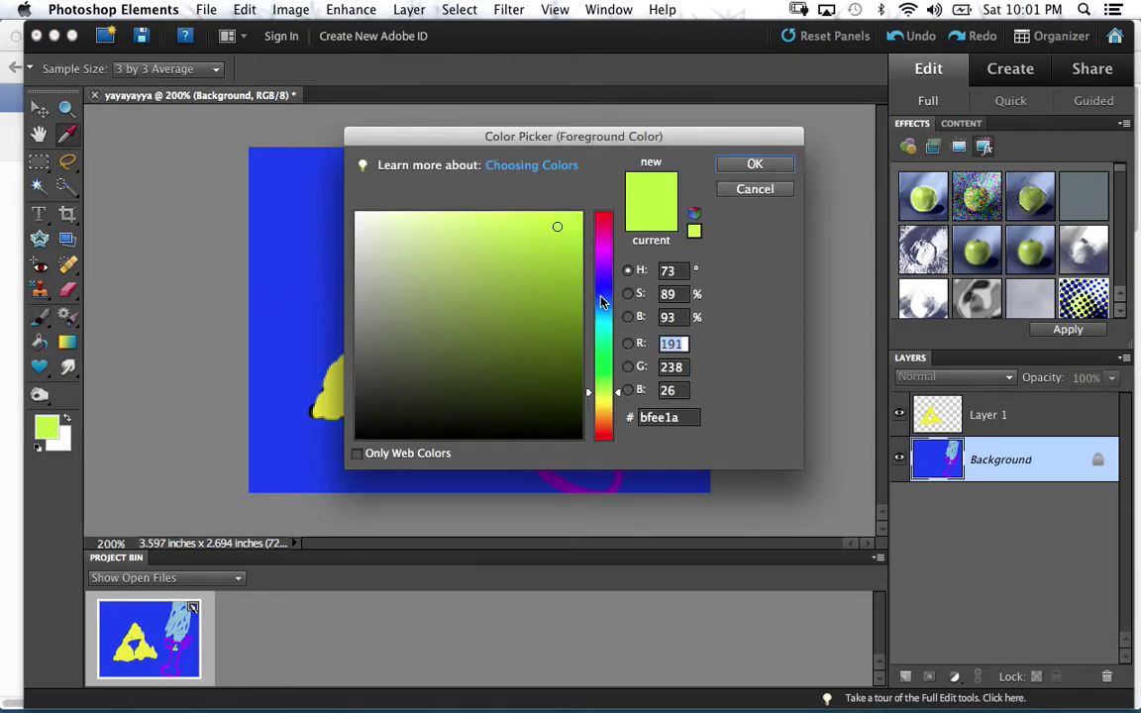
left_click(541, 428)
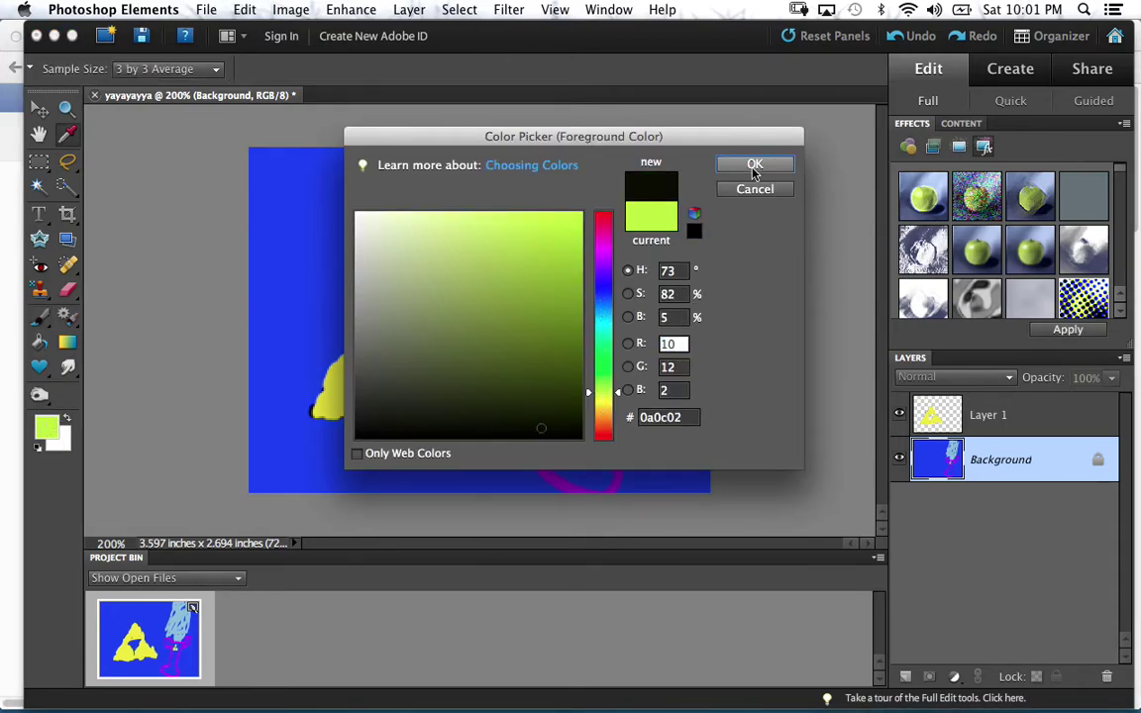
left_click(753, 165)
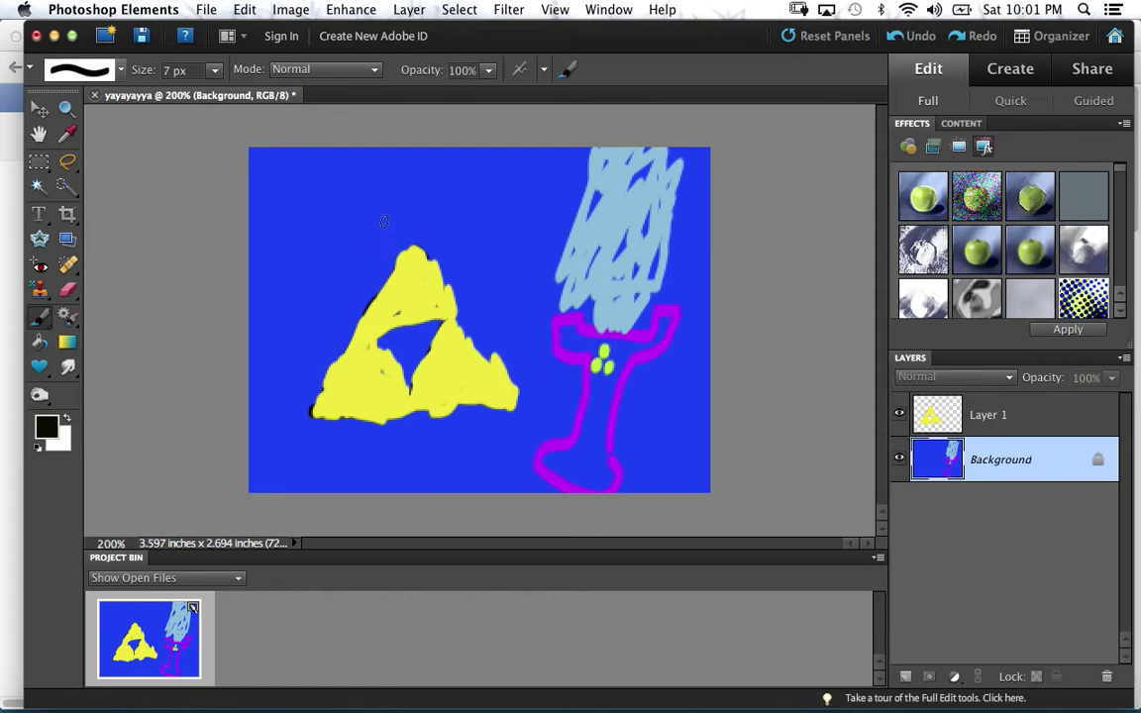
- Try selecting the blue background with the Magic Wand at tolerance 32, and clear the selection
scroll(388, 219, "up", 5)
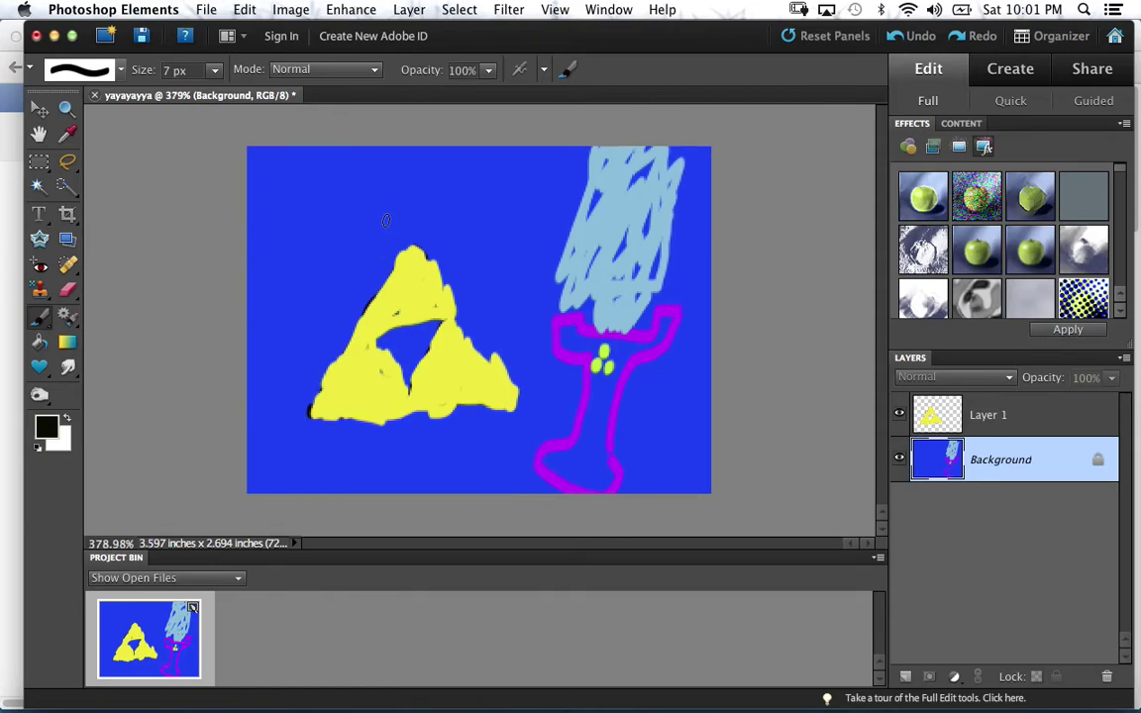
key("w")
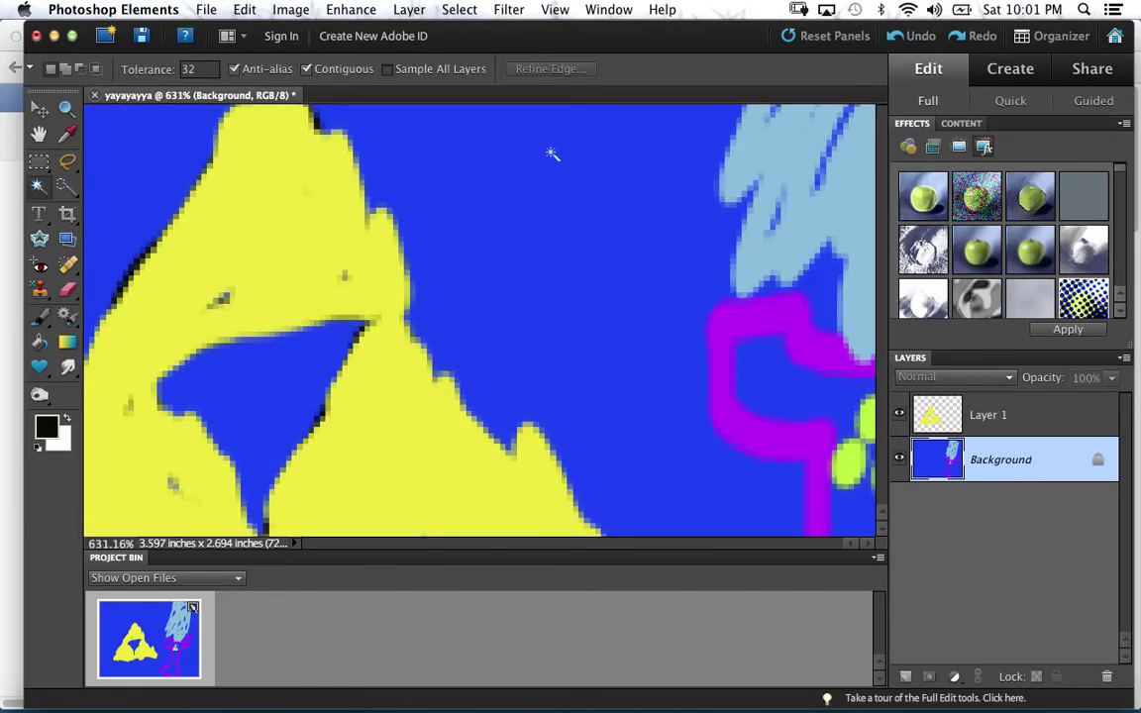
scroll(522, 169, "up", 5)
scroll(492, 213, "up", 5)
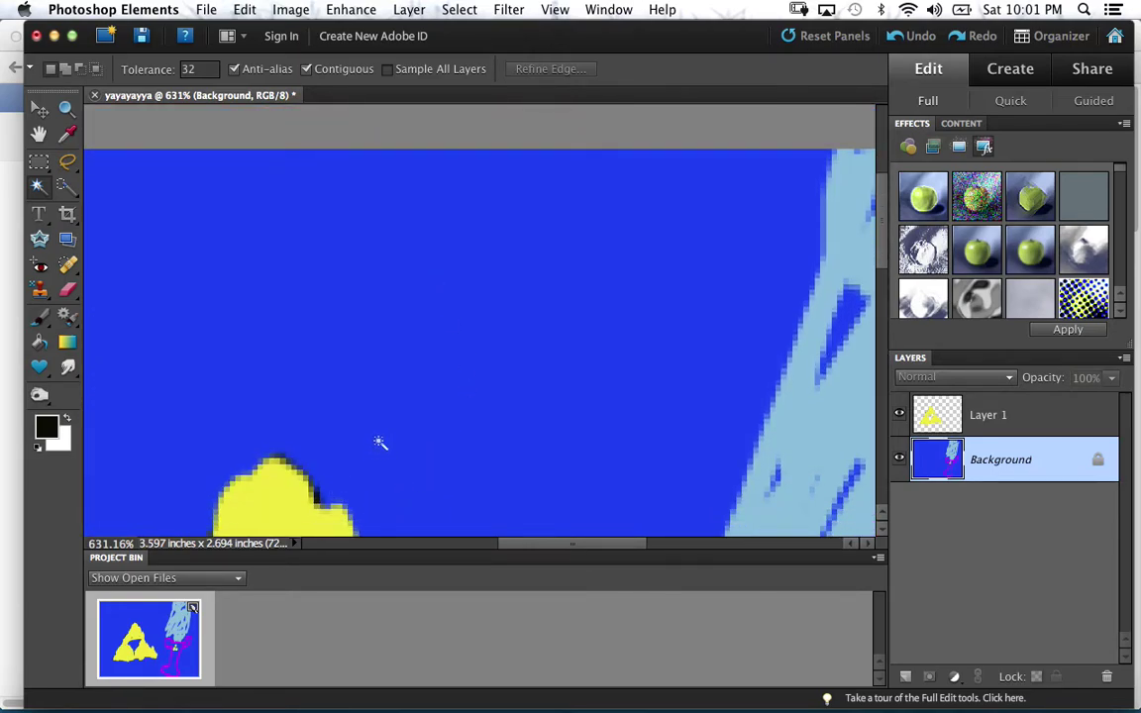
left_click(331, 330)
scroll(470, 334, "up", 2)
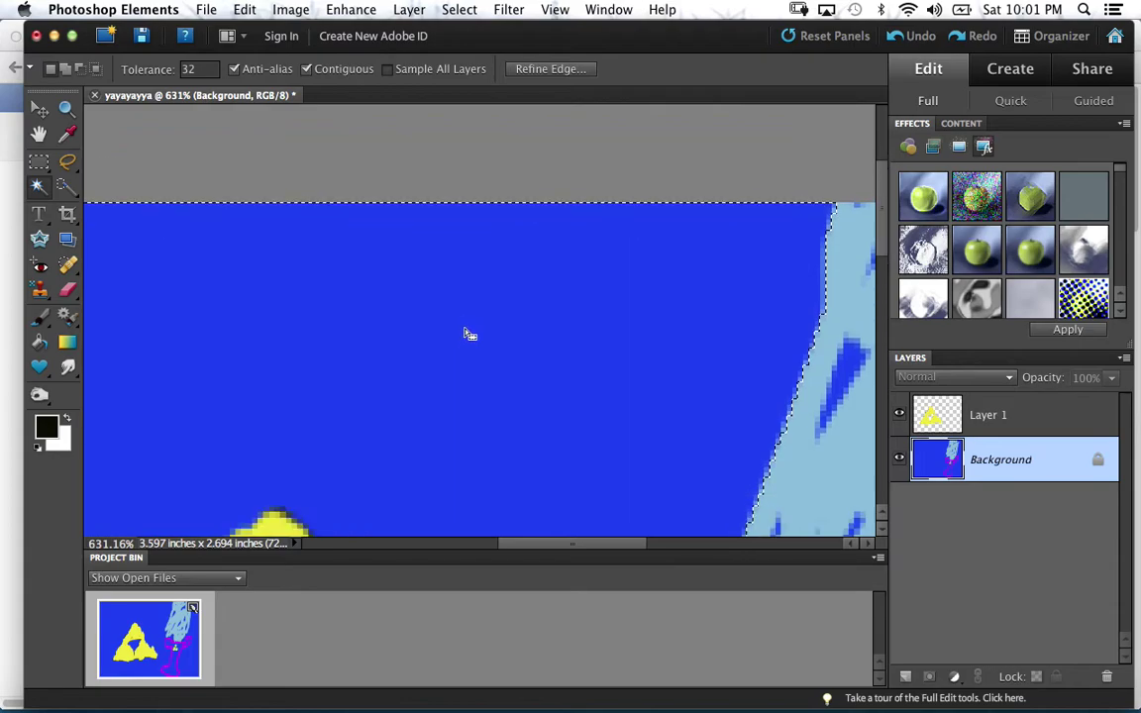
scroll(469, 334, "down", 3)
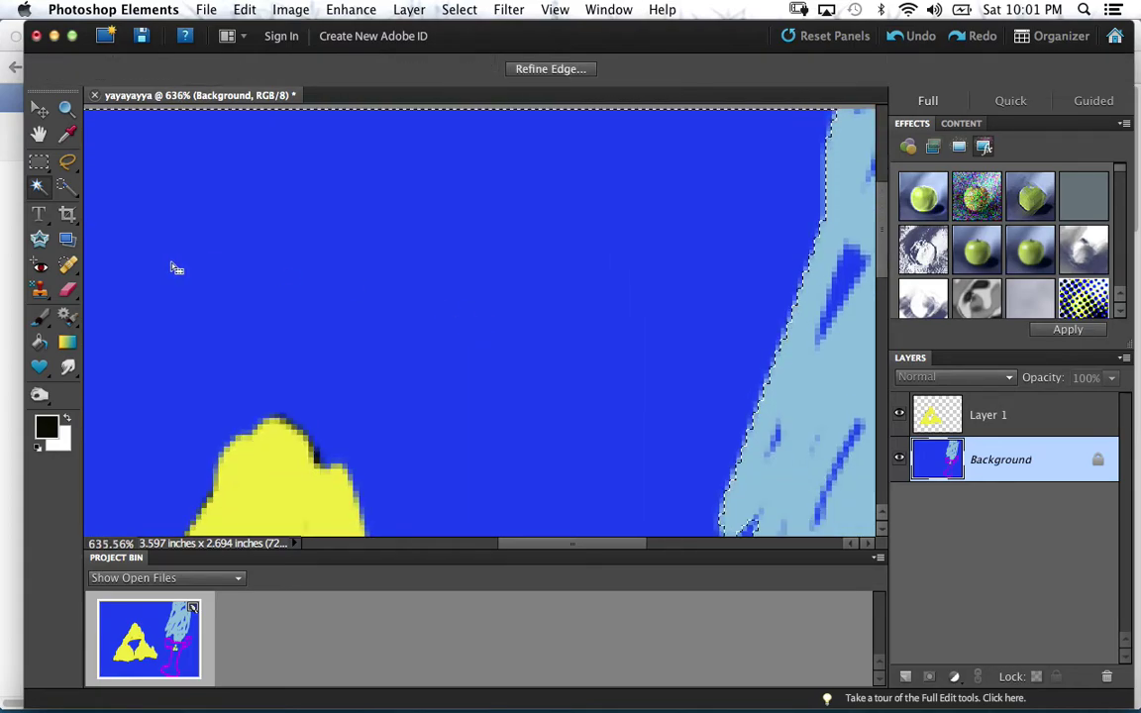
key("ctrl+z")
key("ctrl+z")
key("ctrl+z")
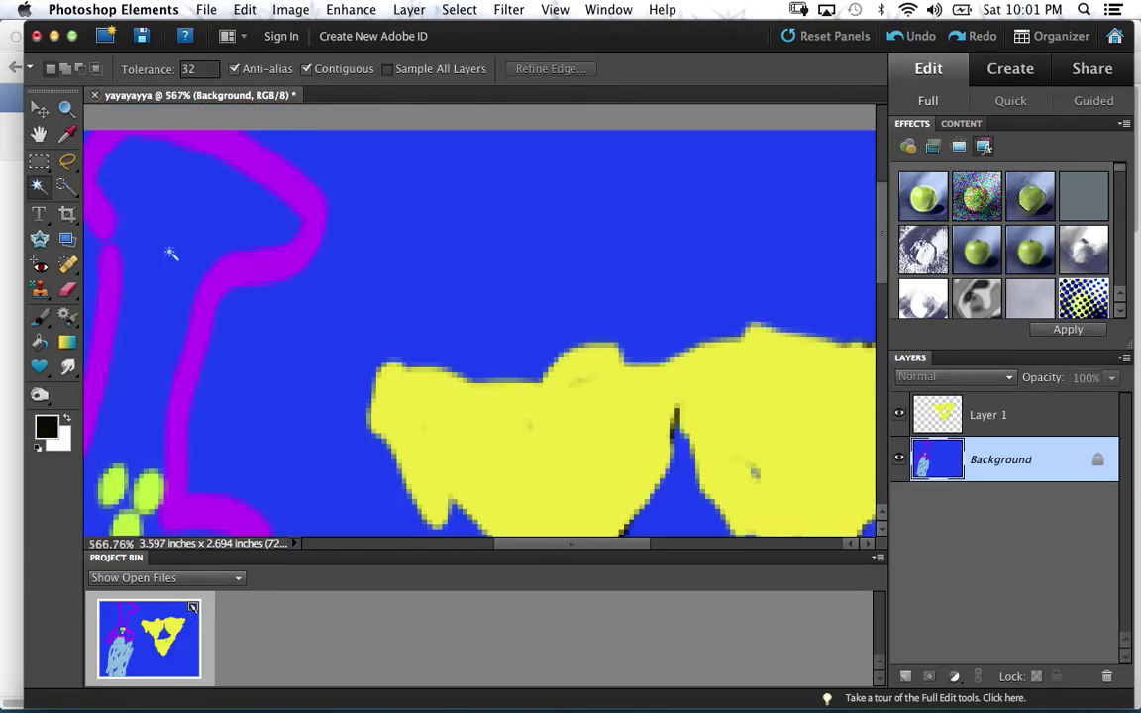
scroll(170, 254, "down", 3)
scroll(57, 235, "down", 3)
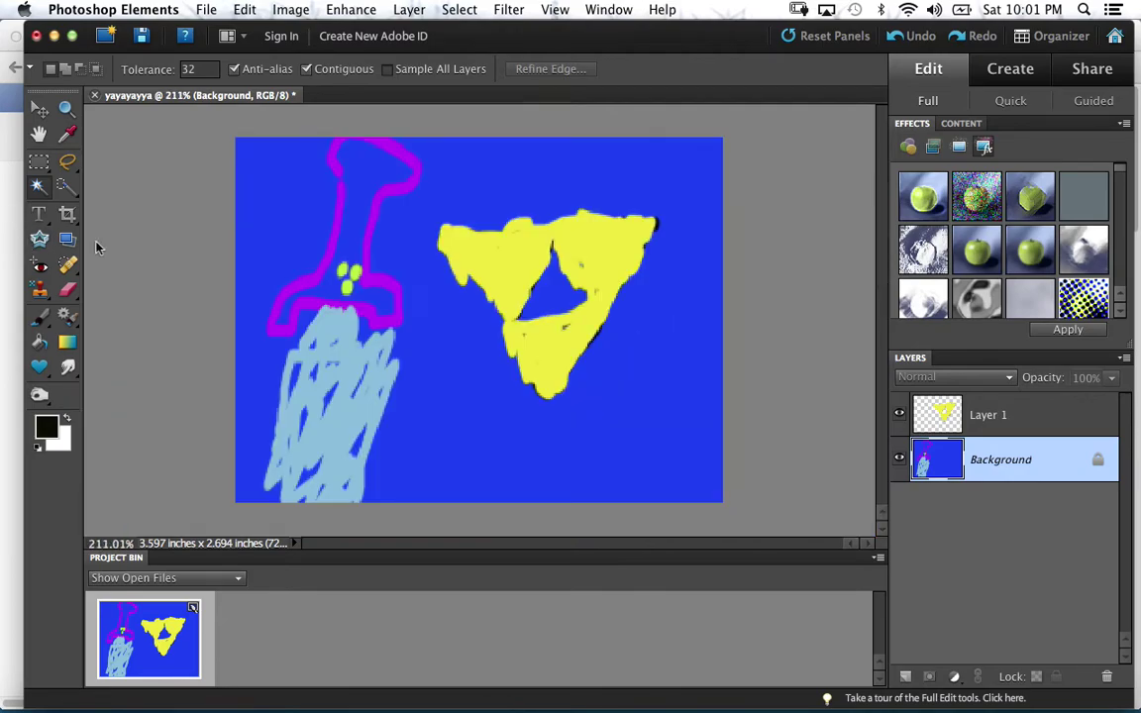
left_click(428, 367)
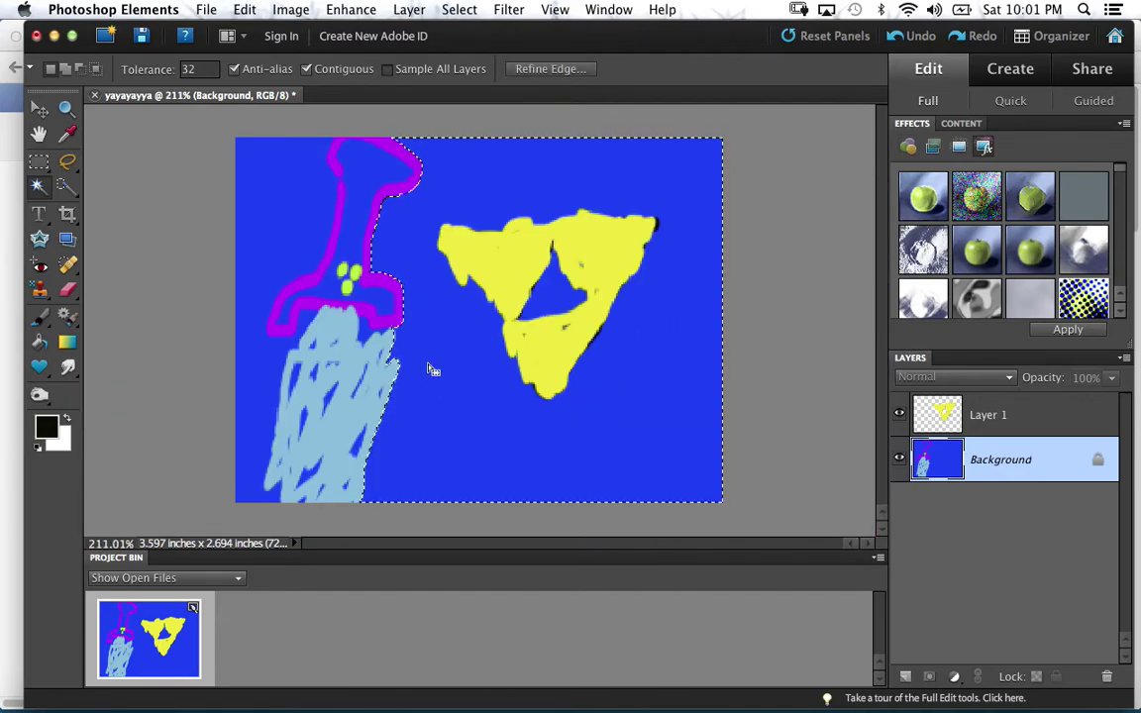
key("super+d")
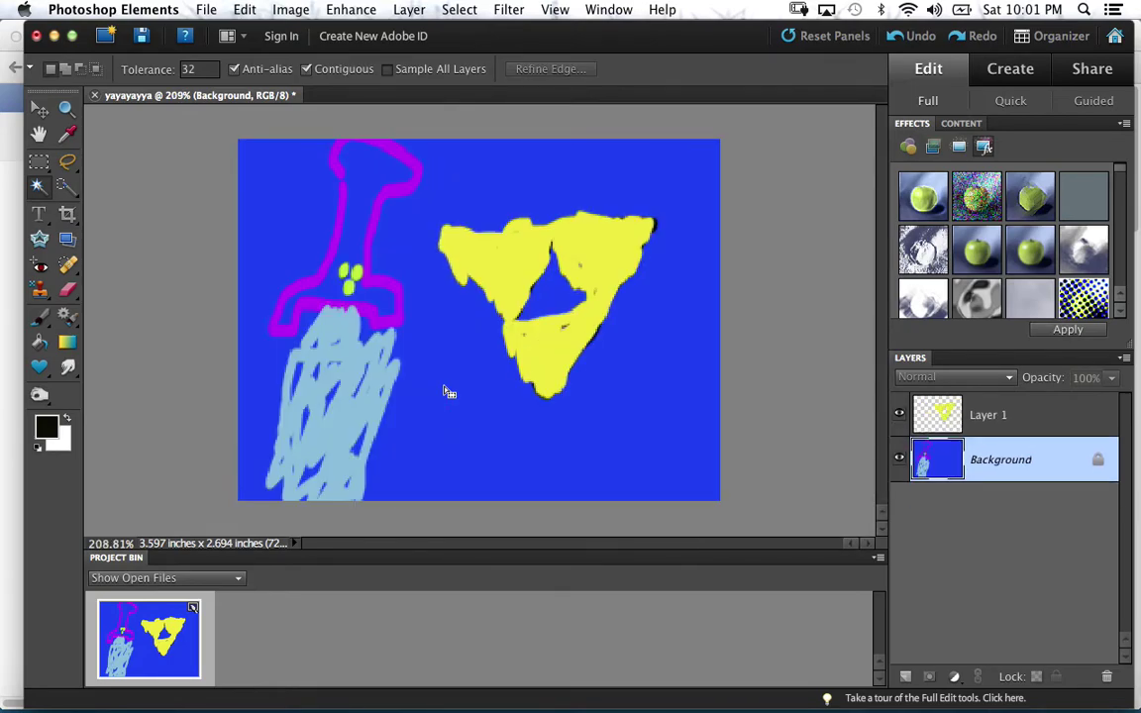
- Rotate the image in quarter turns back to its upright landscape orientation
key("super+Left")
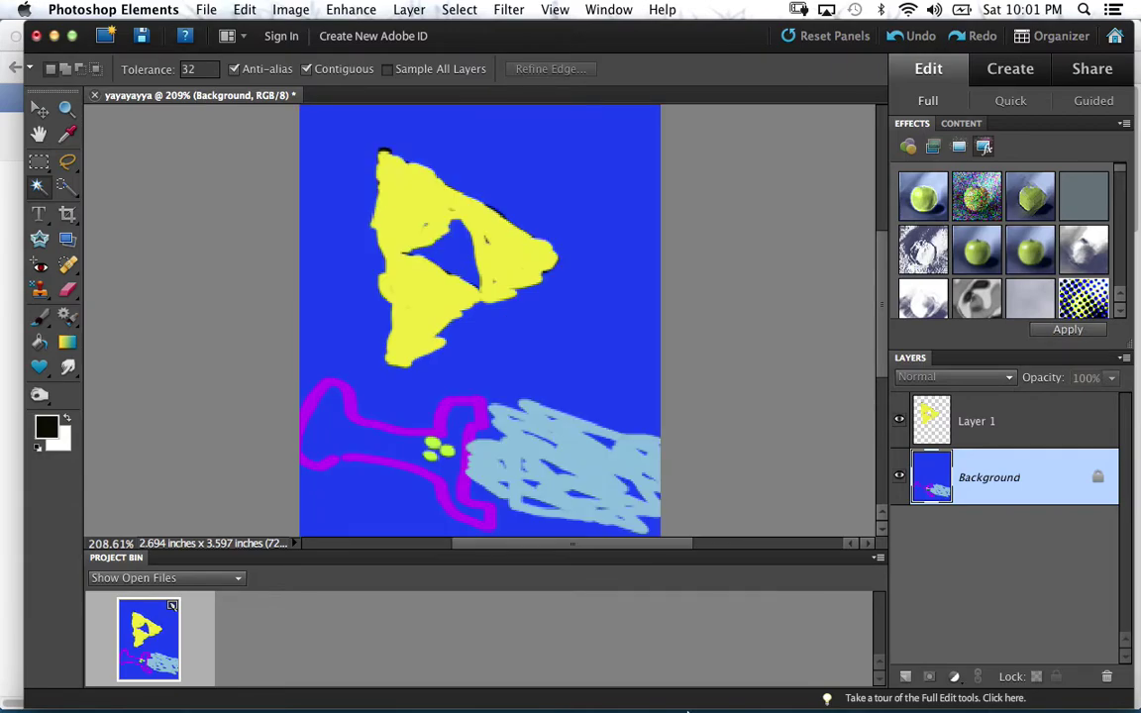
key("super+Right")
key("super+Left")
key("super+Left")
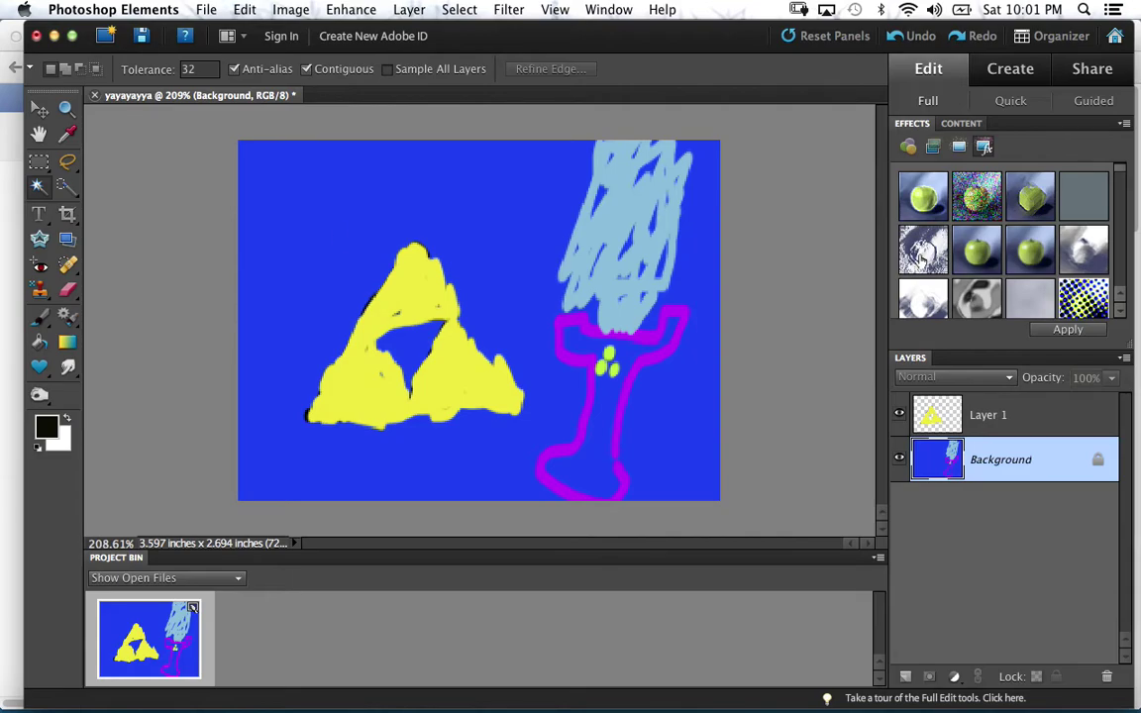
- Apply several grayscale relief and smudged brush-stroke filter effects in succession to the Background layer
left_click(680, 245)
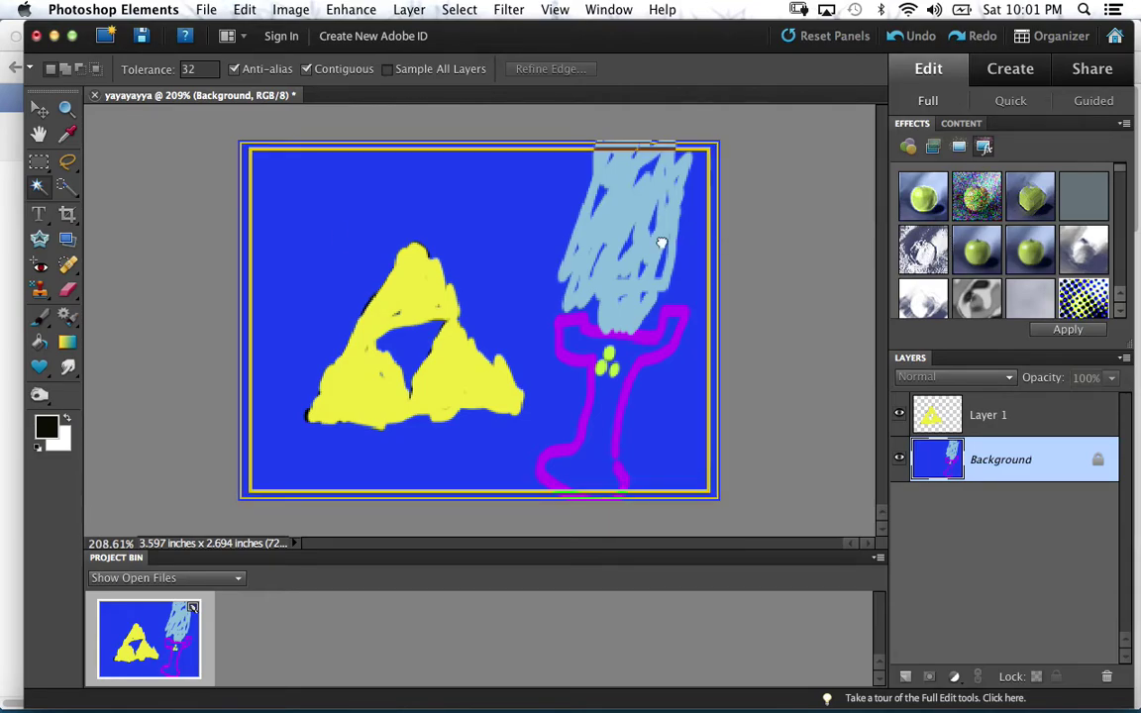
left_click(1068, 328)
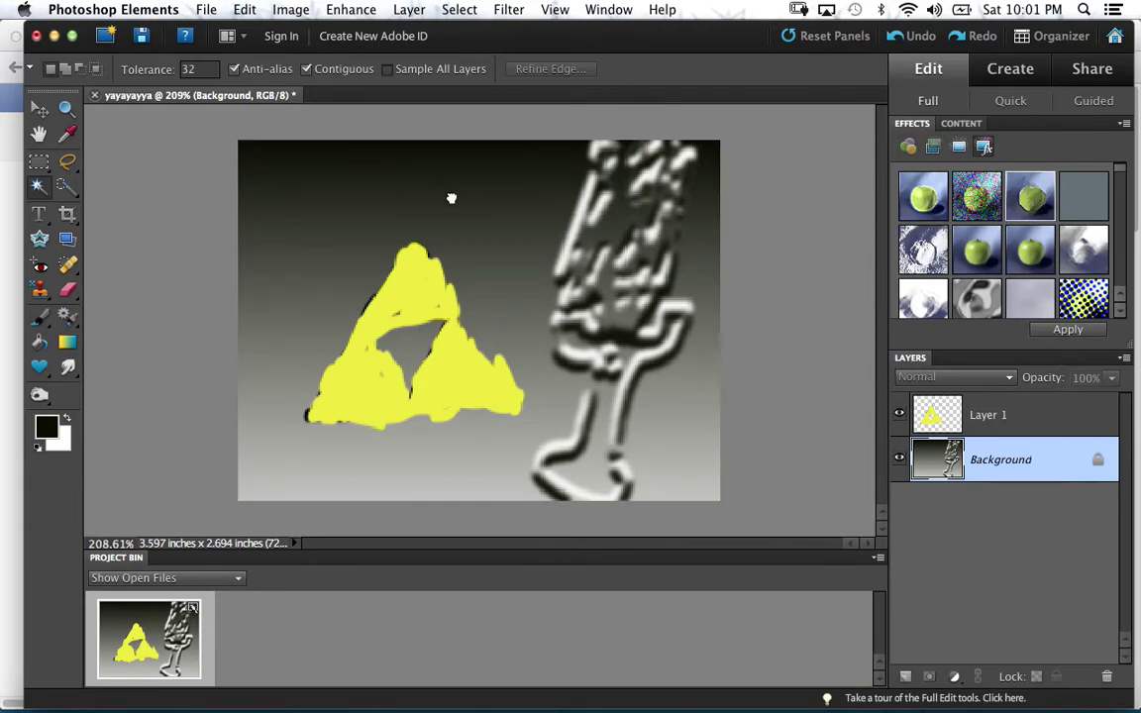
left_click_drag(450, 198, 466, 199)
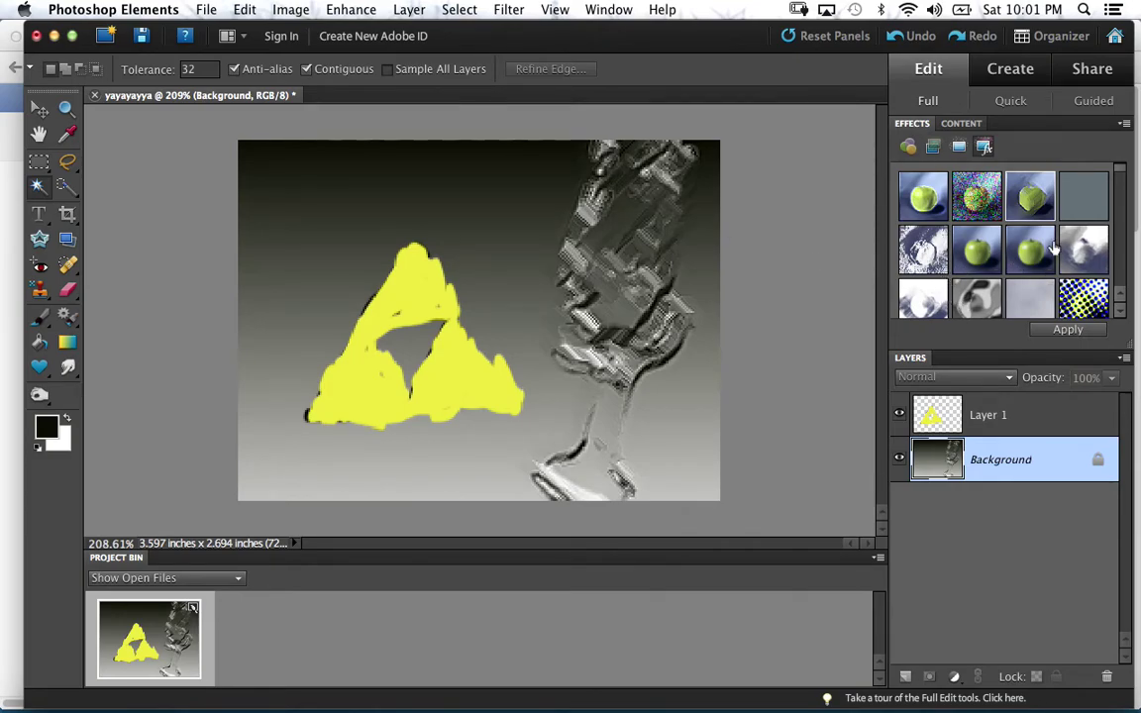
left_click_drag(1060, 245, 450, 268)
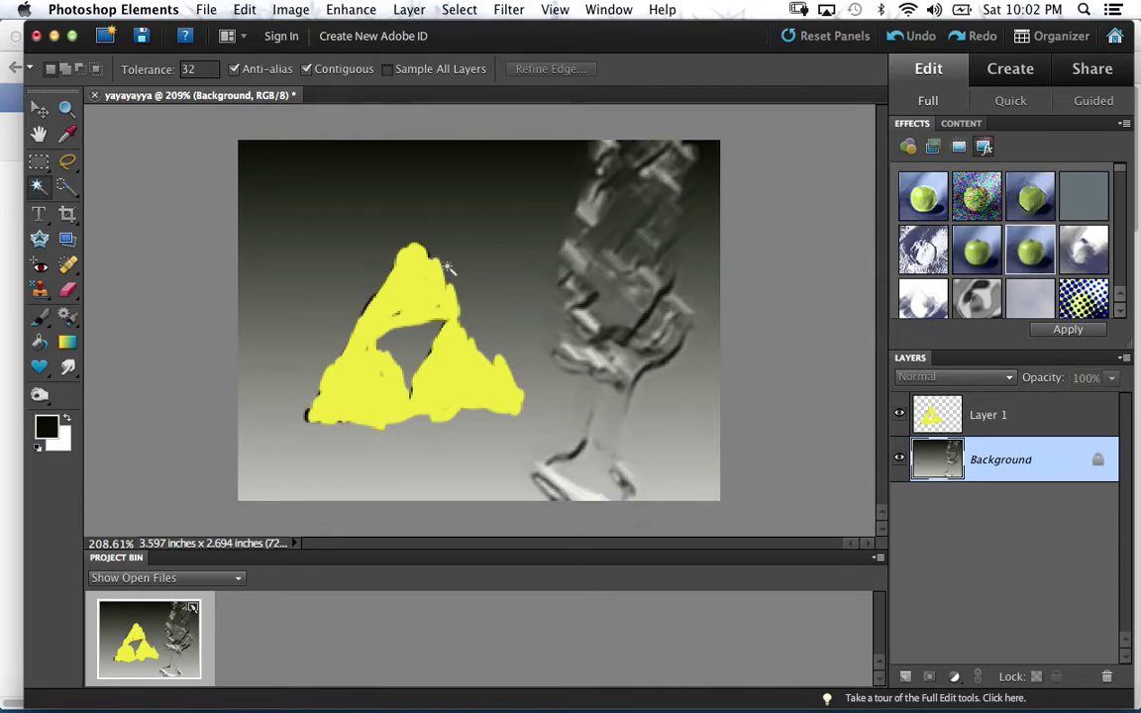
left_click_drag(971, 225, 634, 238)
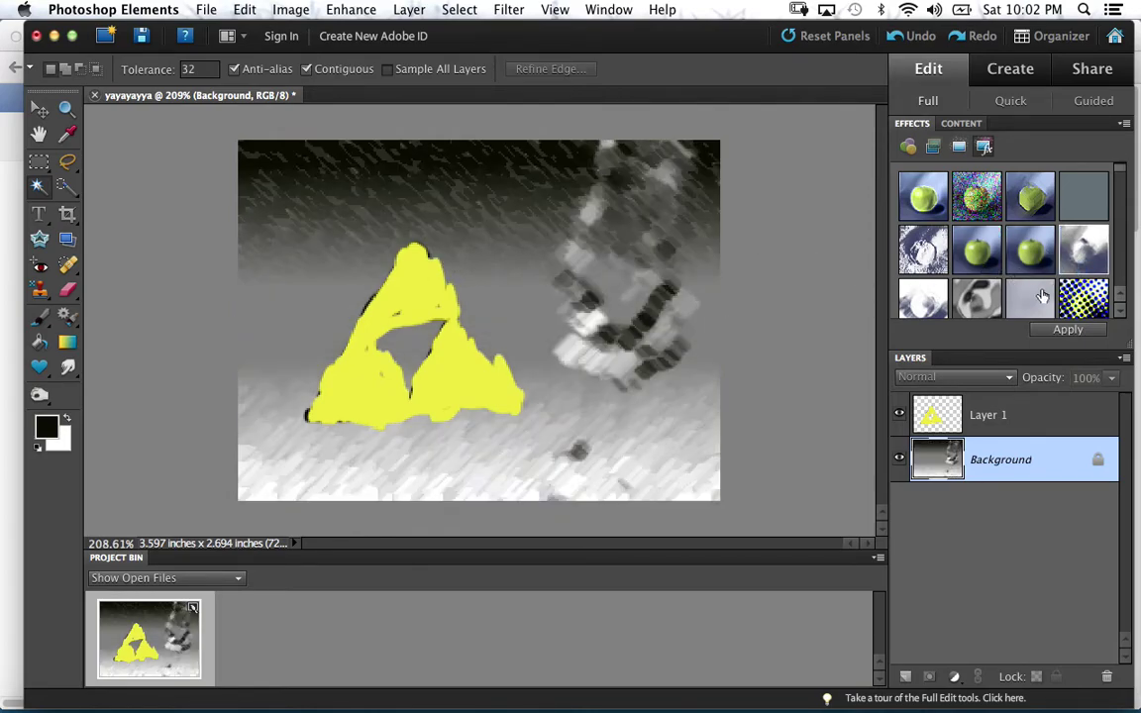
- Apply the colored halftone dot effect to the Background layer, followed by the gray smudged-stroke effect twice
left_click_drag(1082, 299, 698, 273)
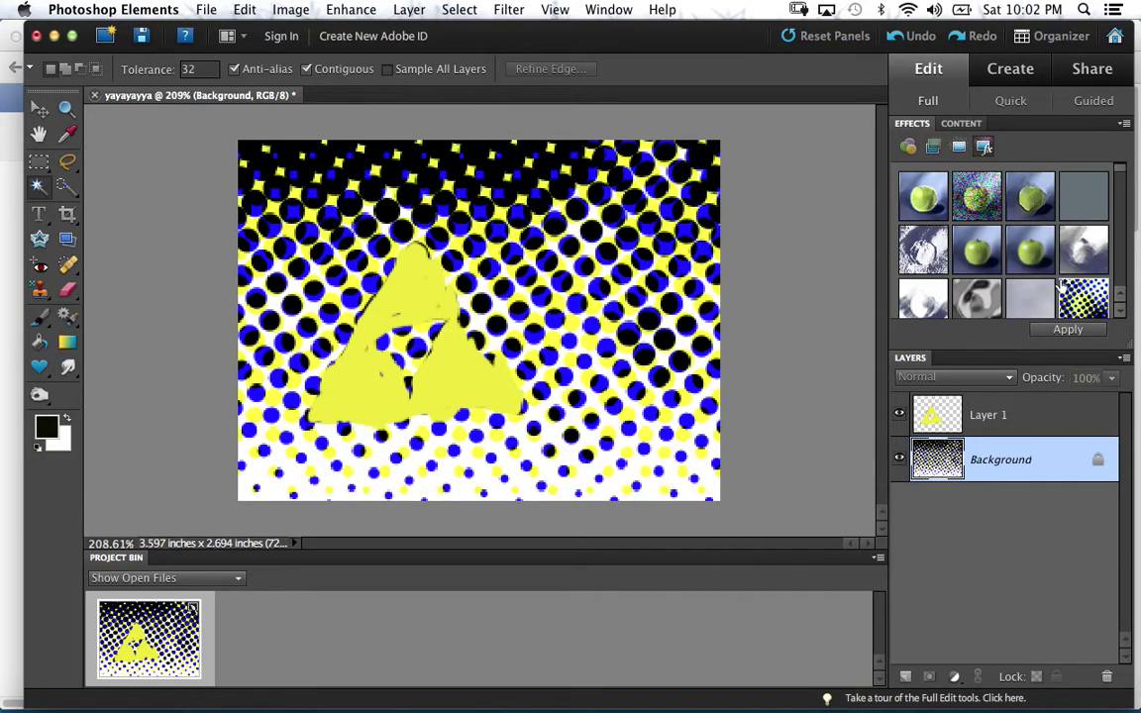
left_click_drag(971, 240, 609, 241)
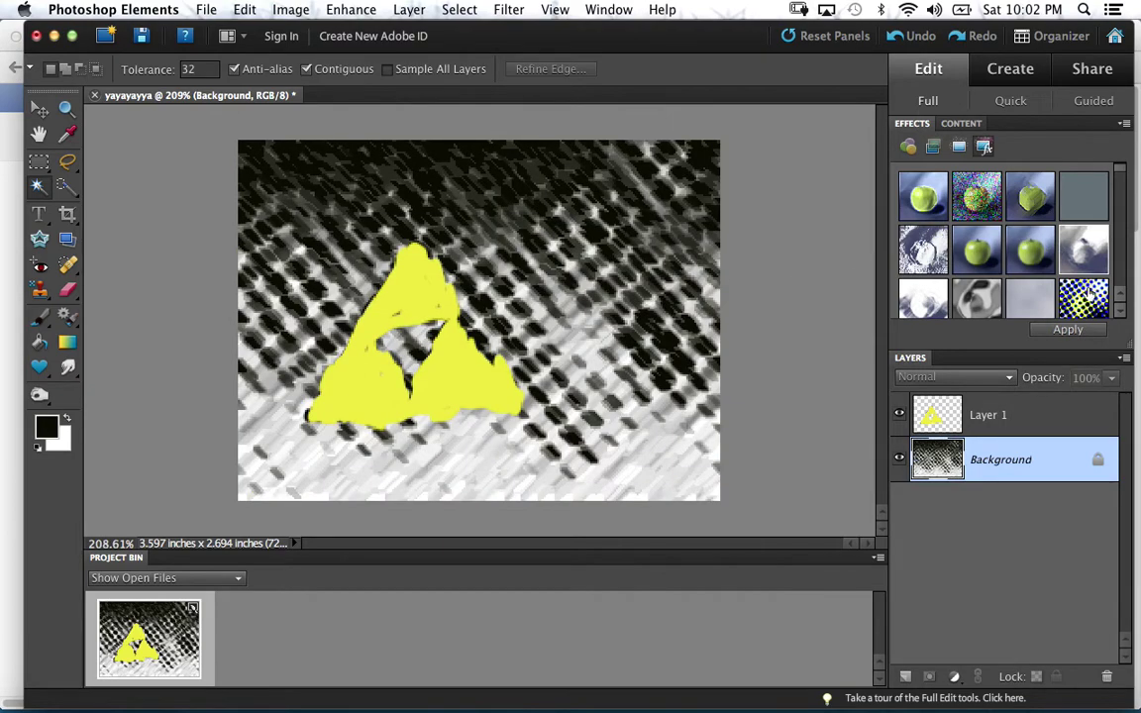
left_click(1087, 331)
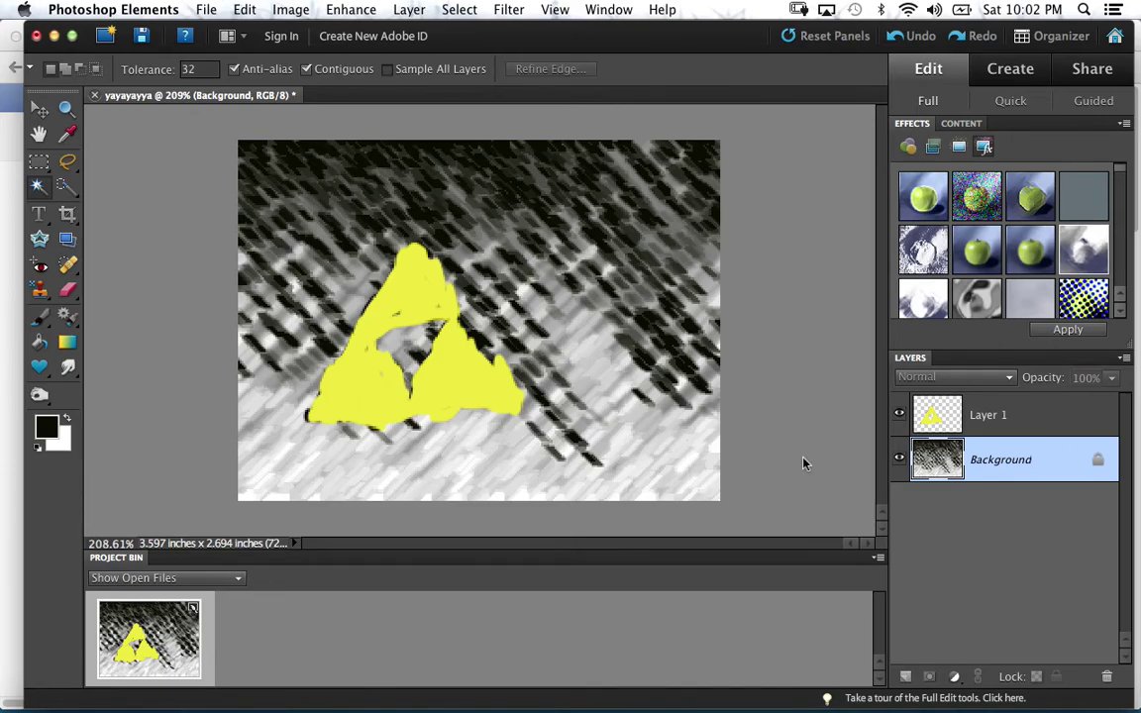
- Set up the Cookie Cutter tool with the rough-edged square frame shape
left_click(37, 241)
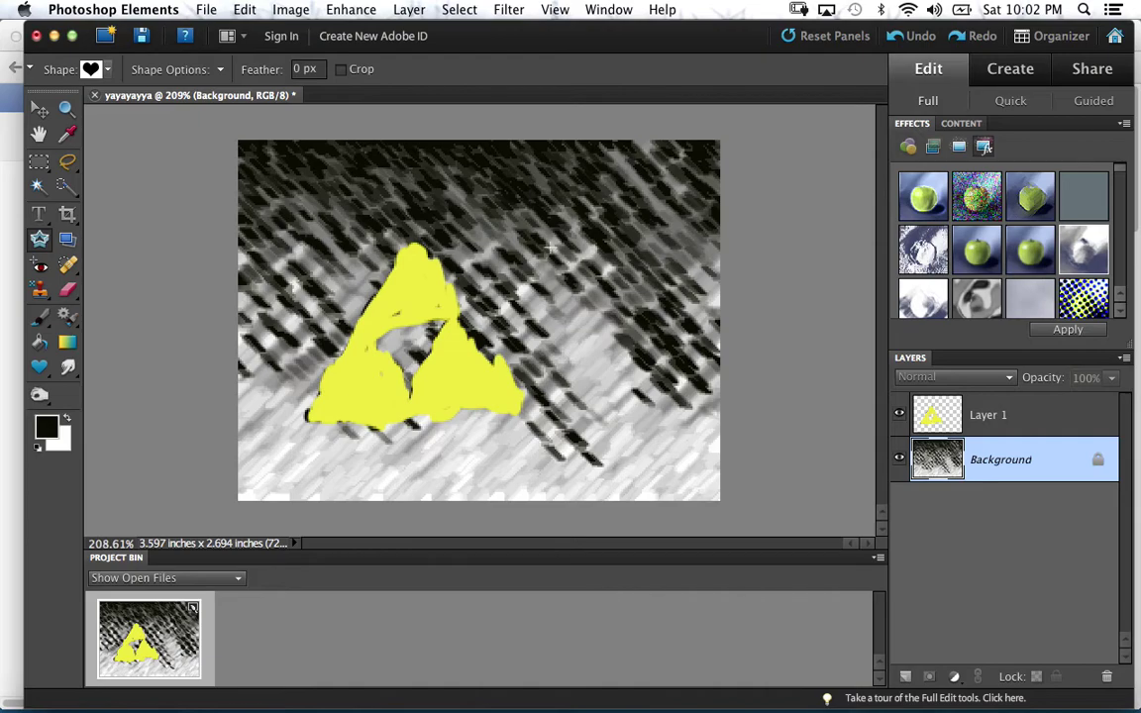
left_click(108, 71)
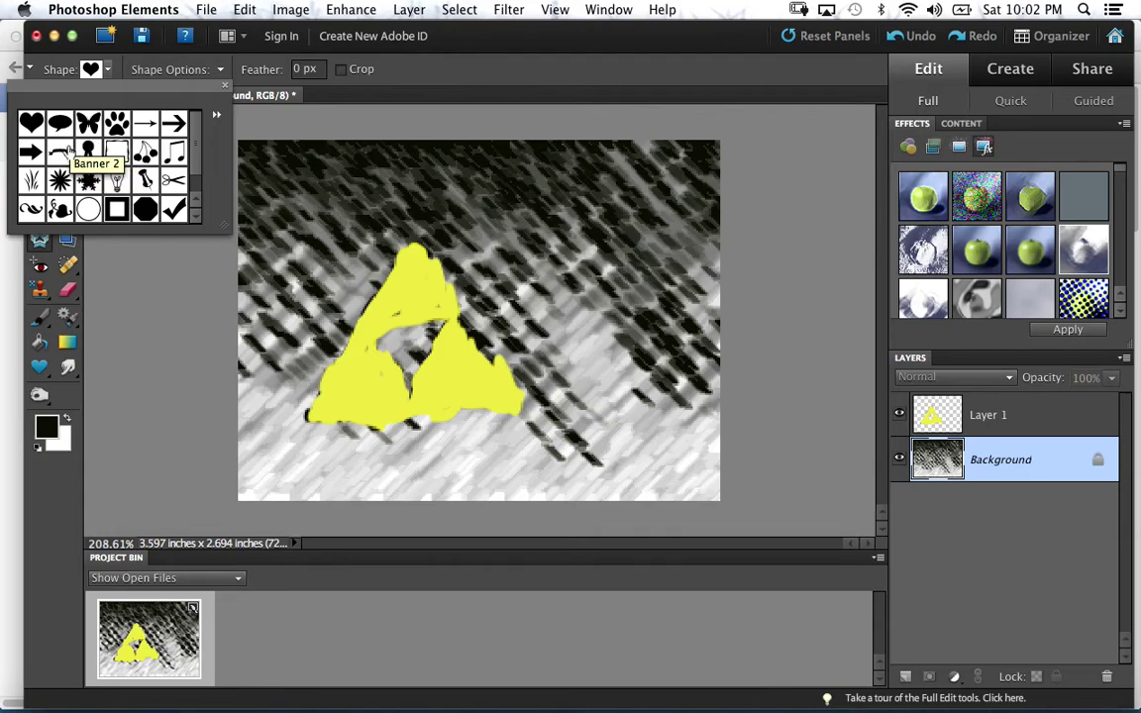
scroll(198, 150, "down", 1)
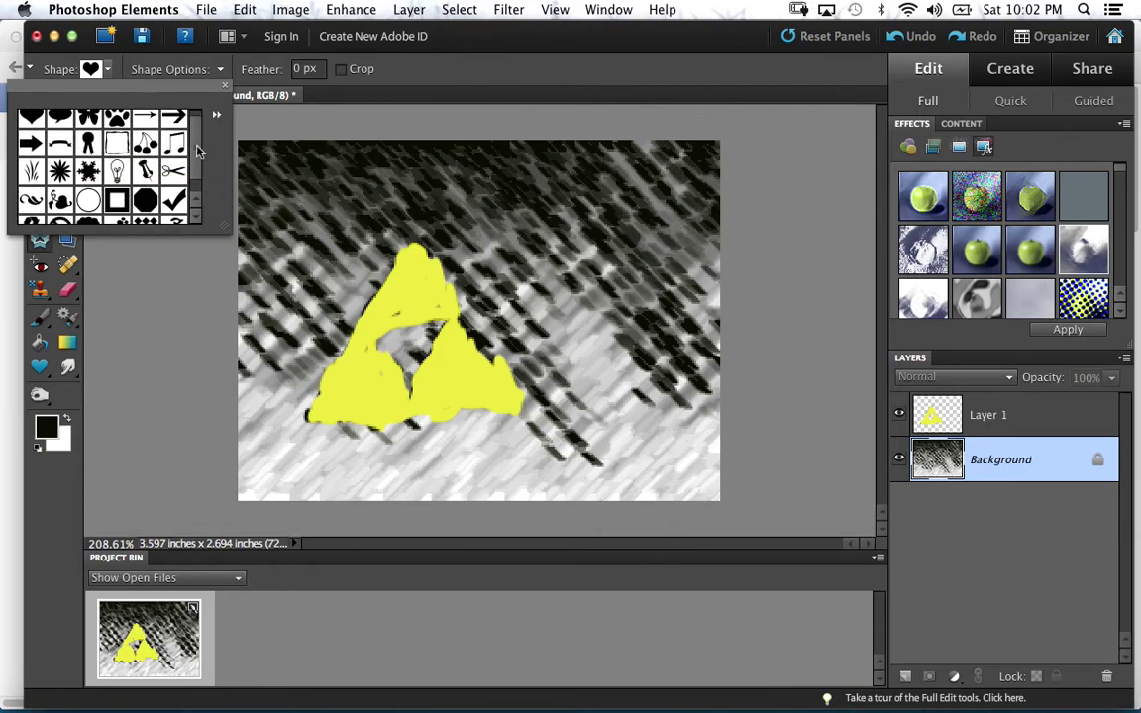
scroll(196, 163, "down", 1)
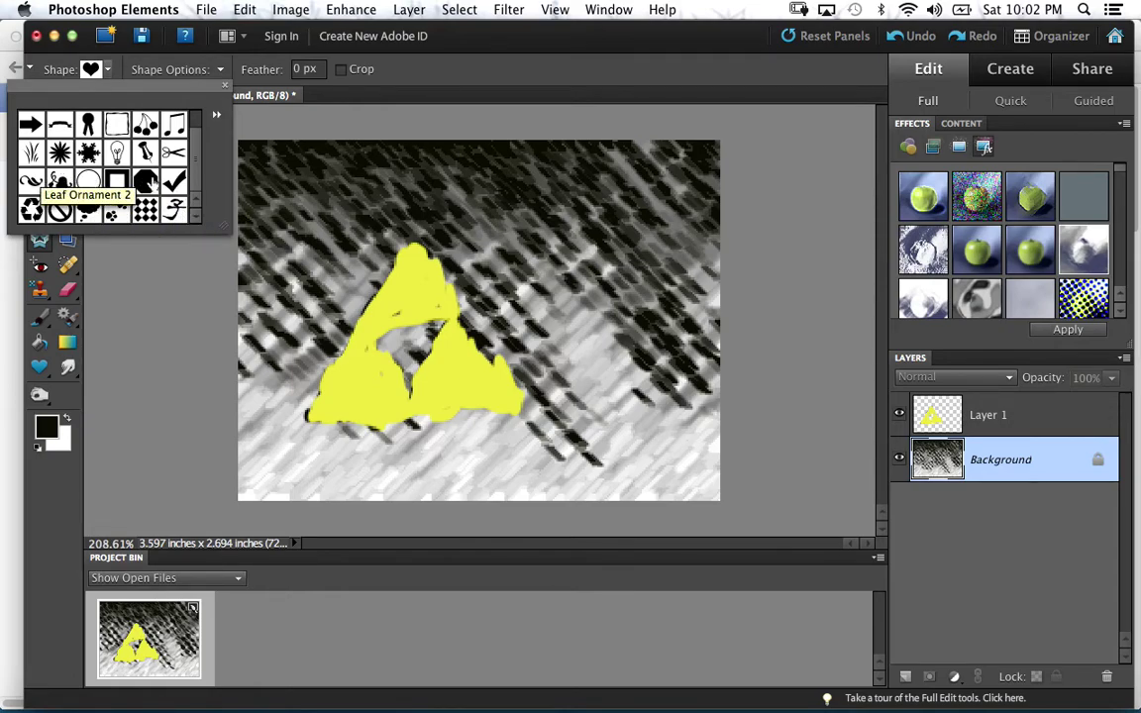
scroll(195, 163, "up", 1)
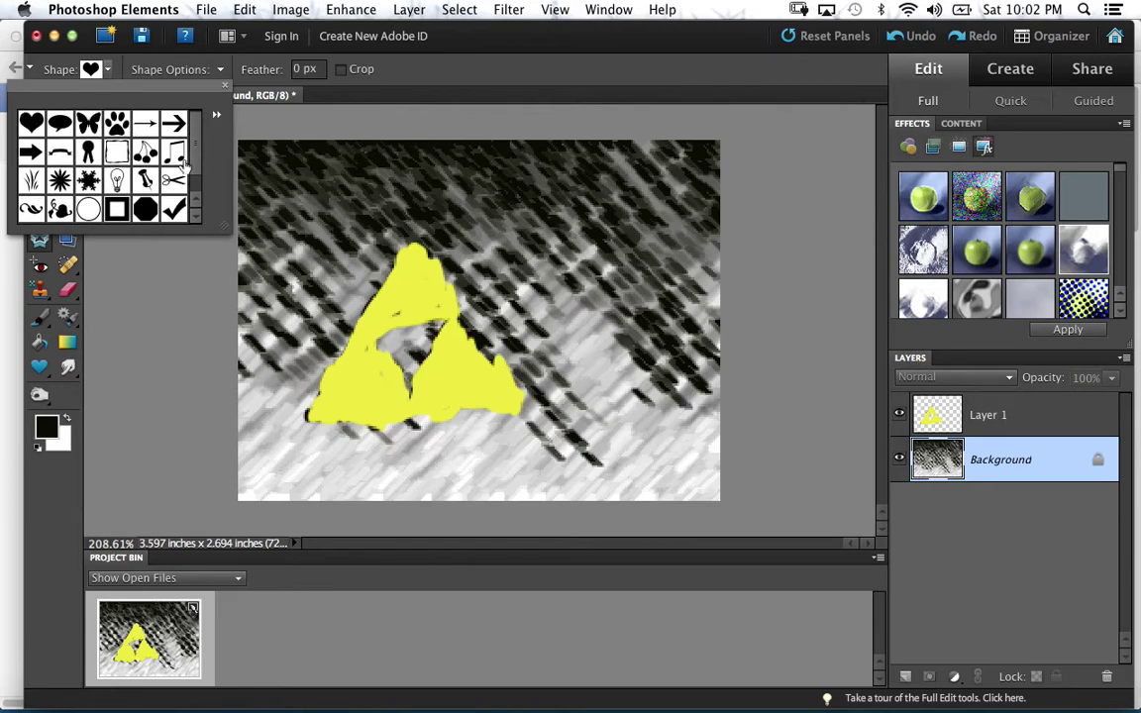
left_click(115, 151)
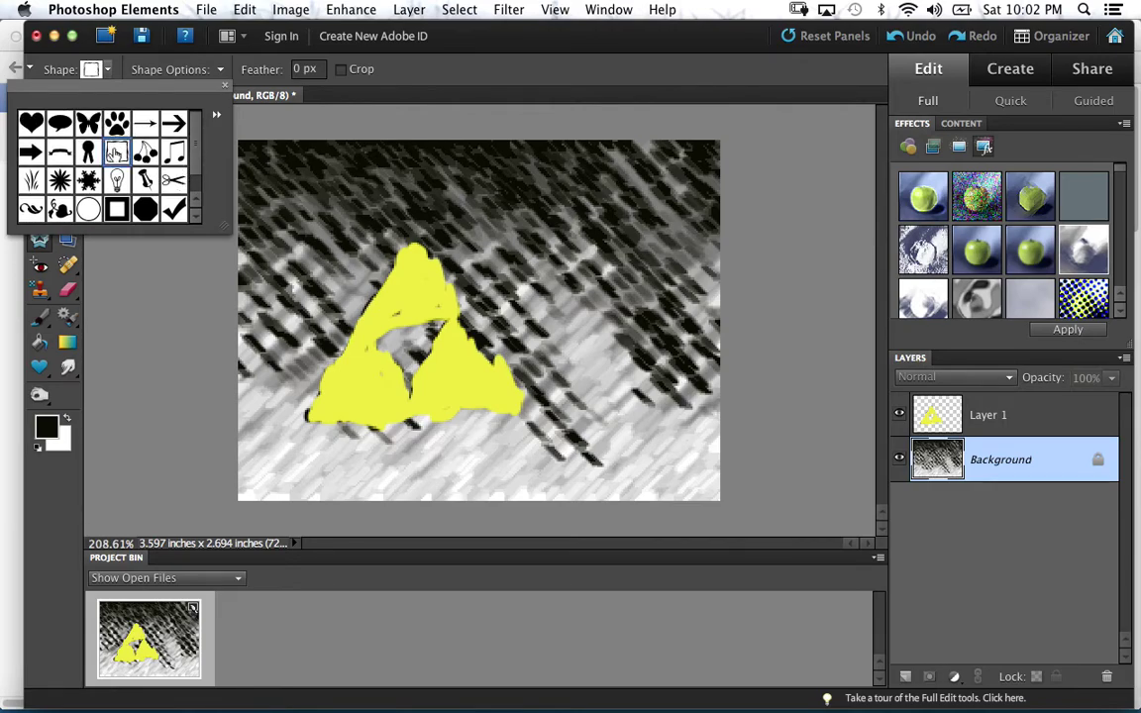
left_click(268, 403)
left_click_drag(280, 402, 276, 366)
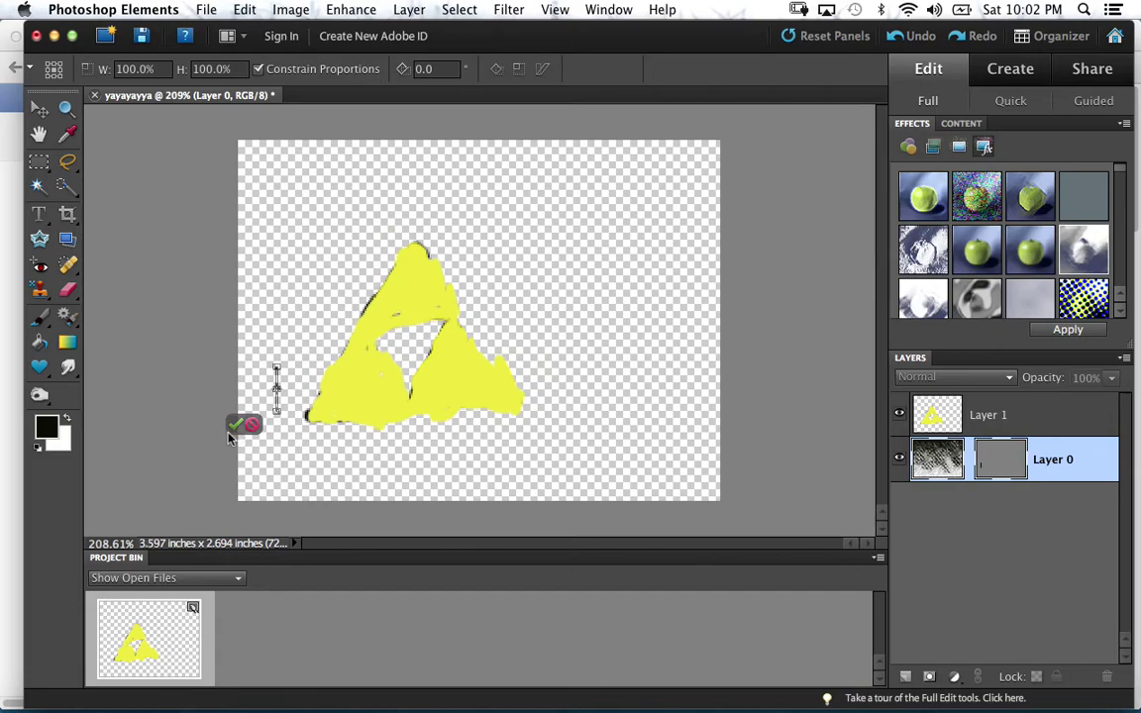
left_click(253, 426)
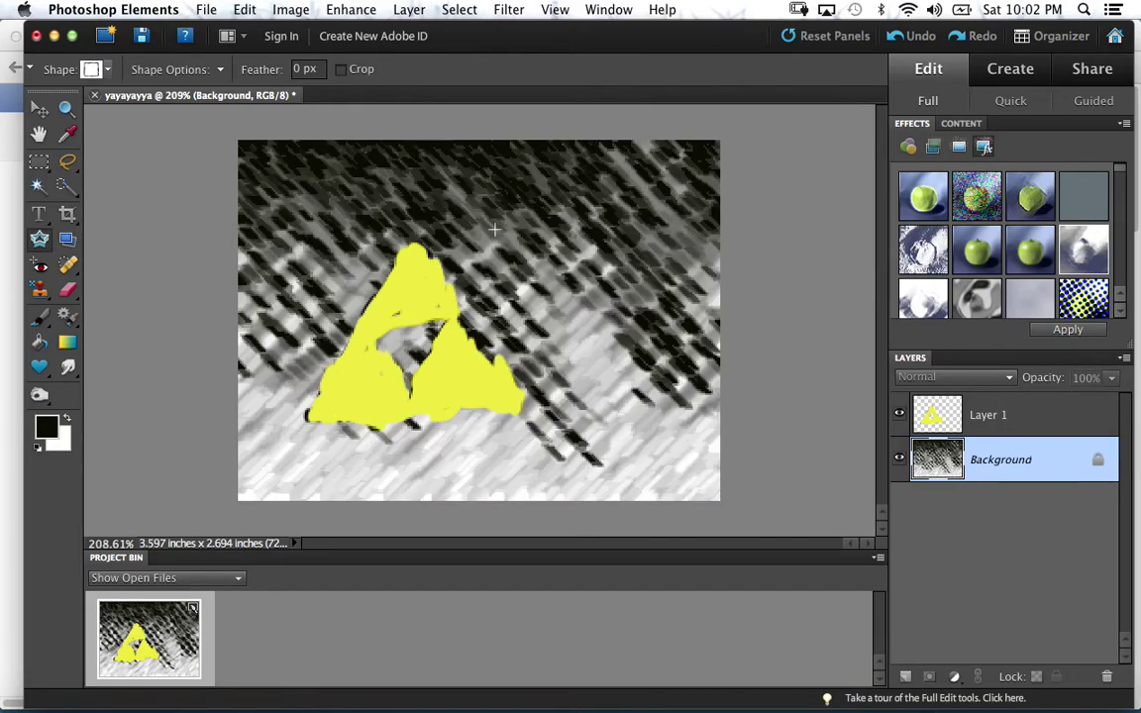
left_click_drag(276, 454, 594, 202)
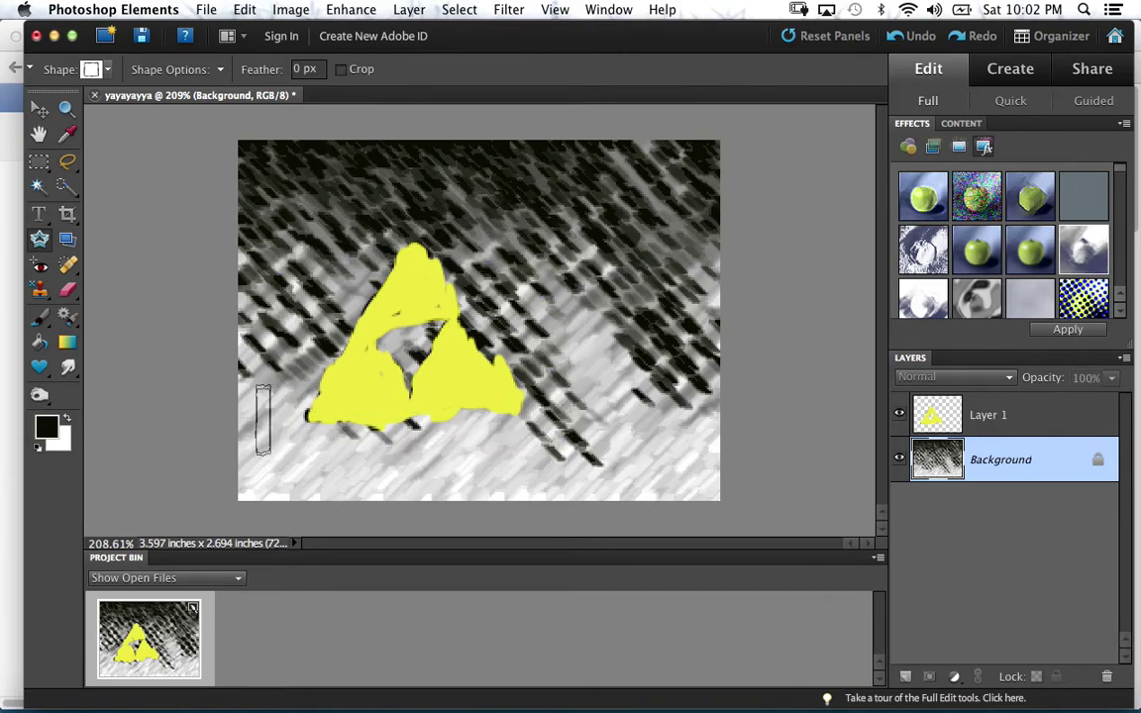
left_click_drag(269, 455, 292, 383)
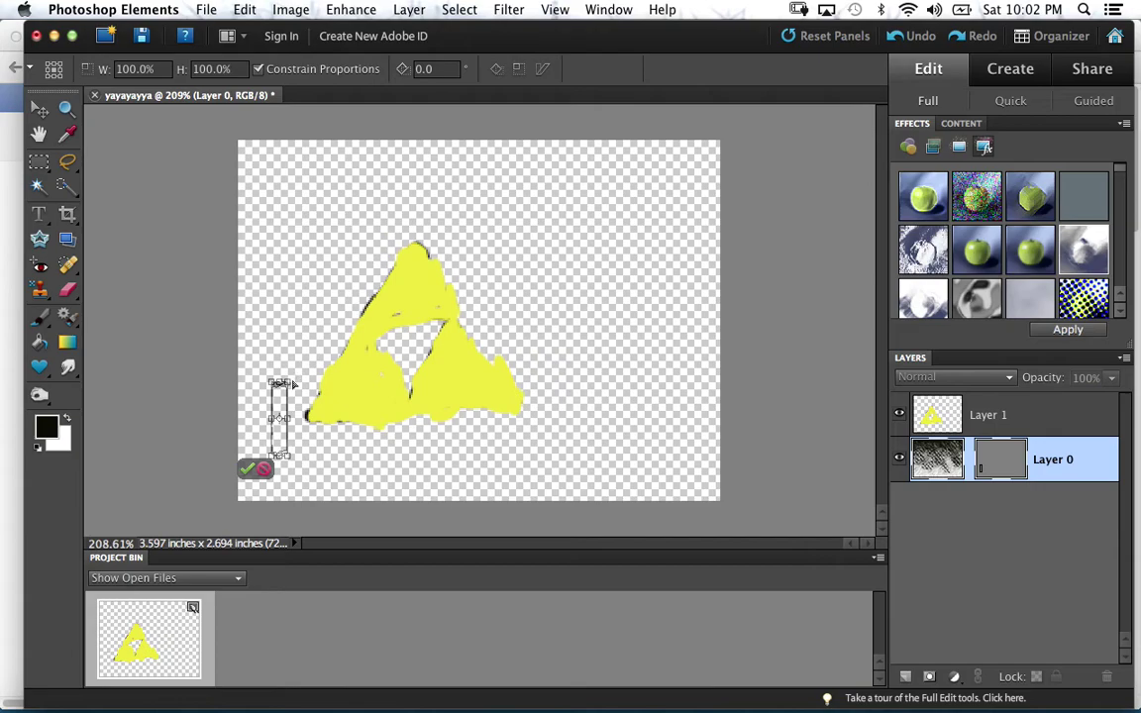
left_click(264, 470)
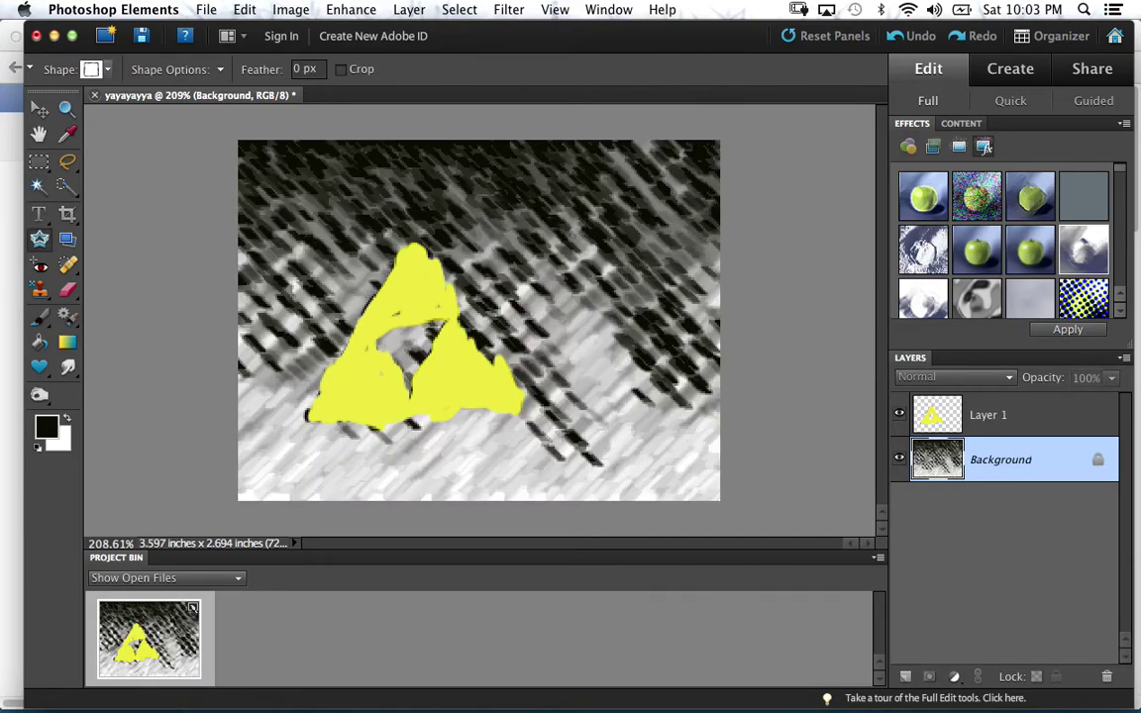
- Add a blank layer above the Background and apply the frame-shaped Cookie Cutter to it across the whole canvas
key("super+shift+alt+n")
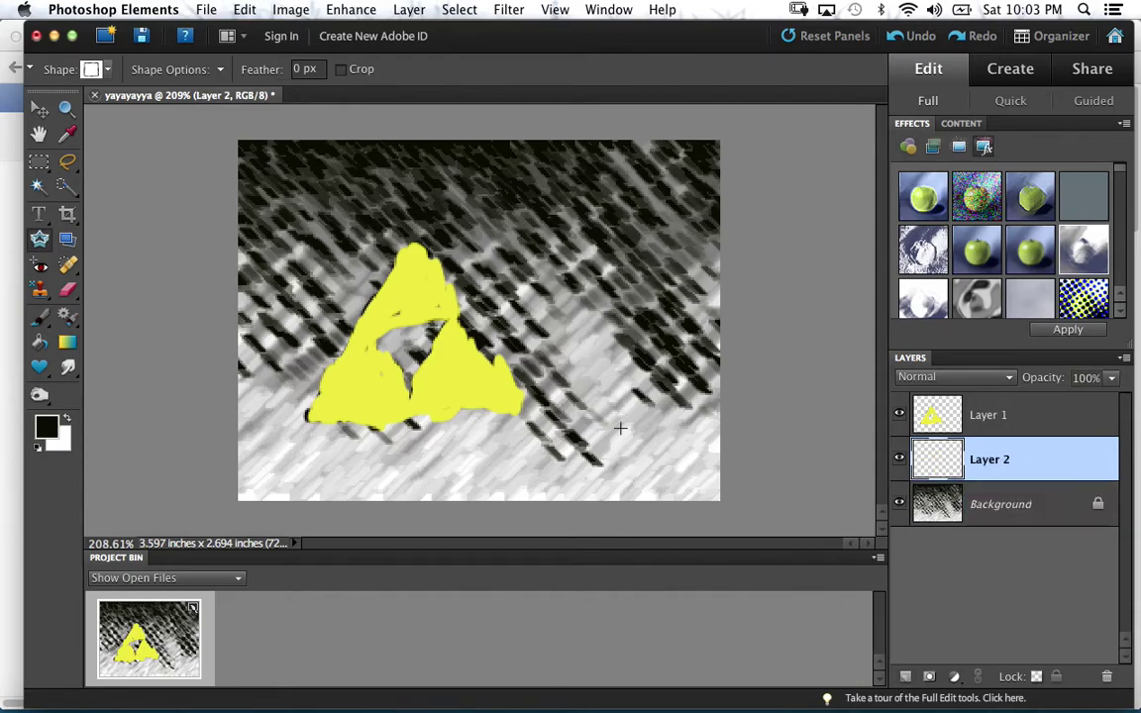
left_click_drag(274, 229, 561, 456)
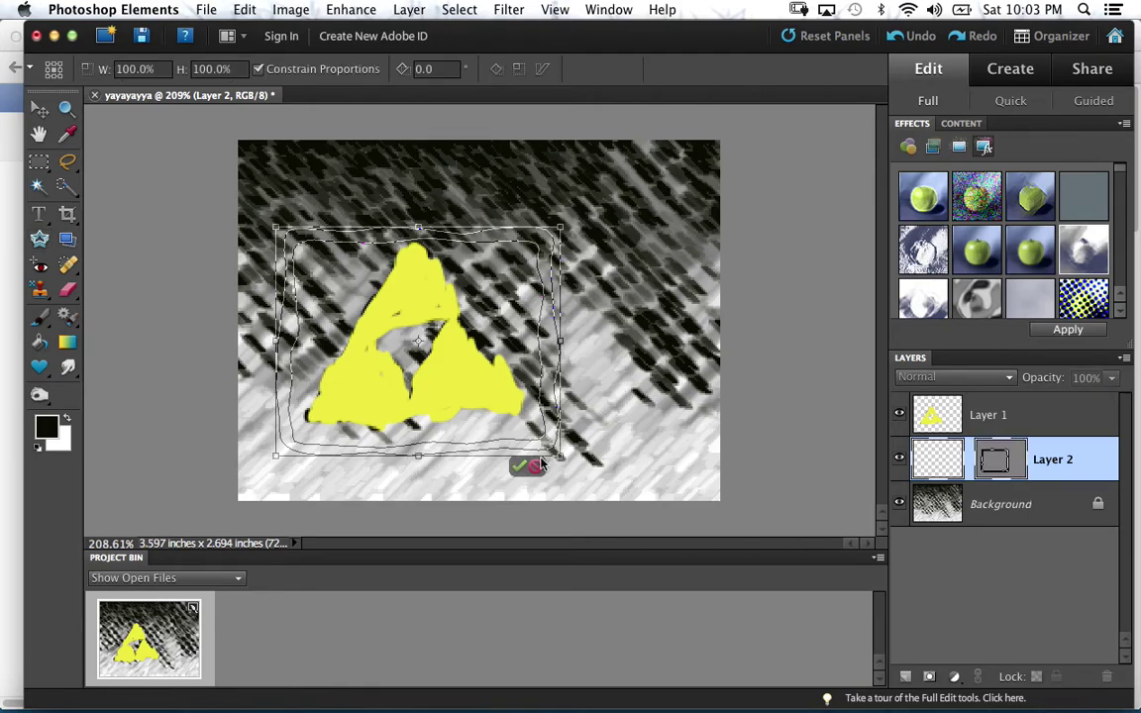
left_click(536, 465)
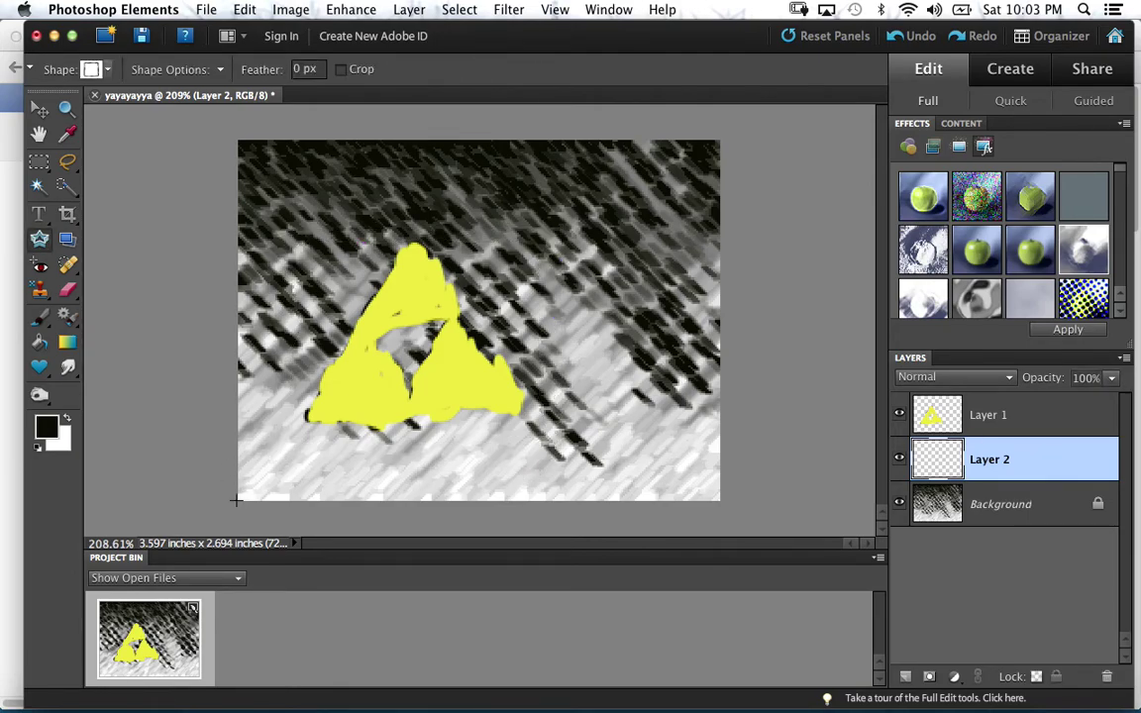
left_click_drag(240, 495, 730, 147)
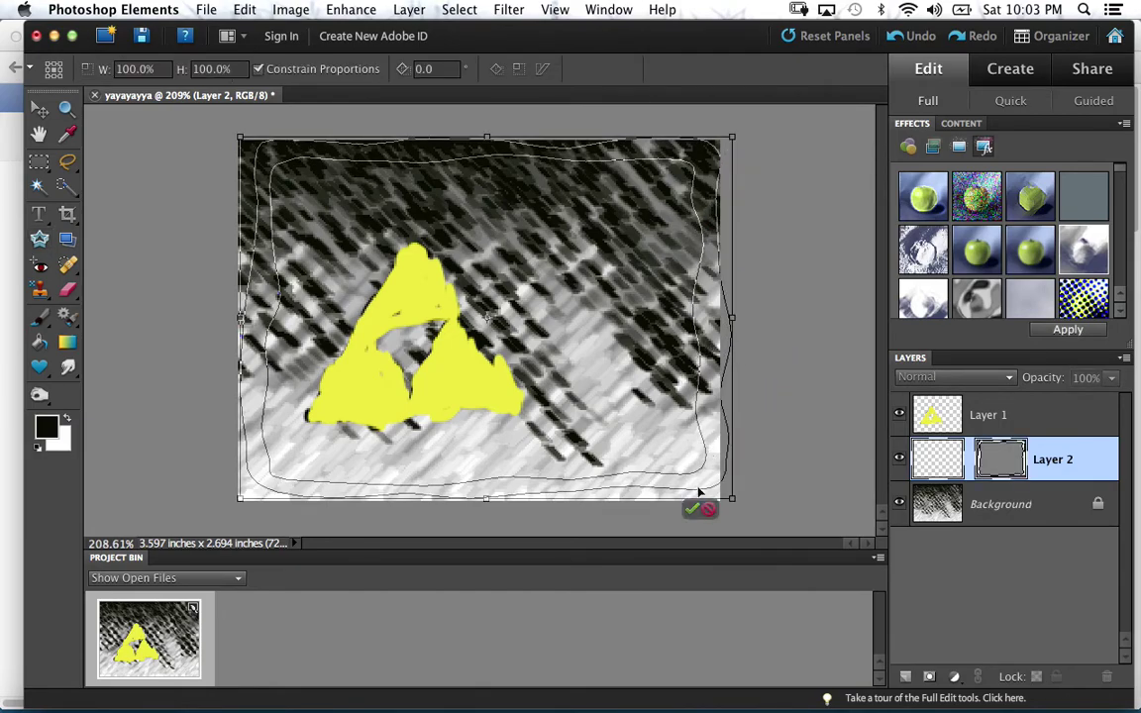
left_click(693, 511)
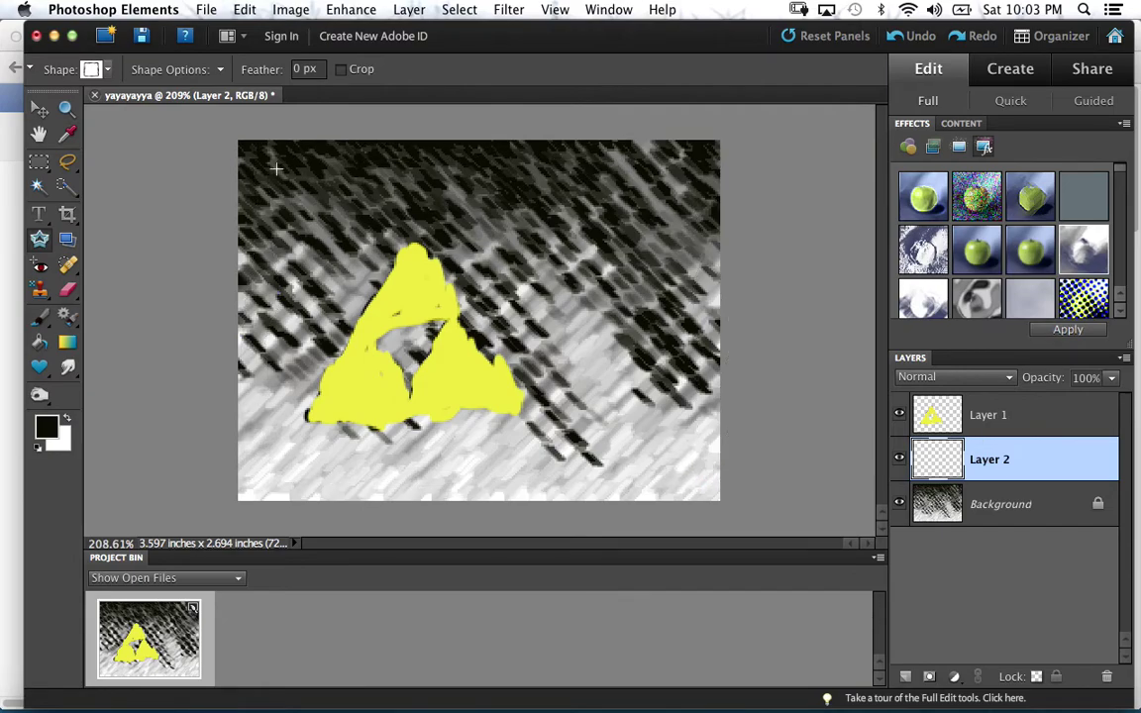
- Make a freehand Lasso selection around most of the triforce, and sample a dark gray from the backdrop as foreground color
left_click(66, 159)
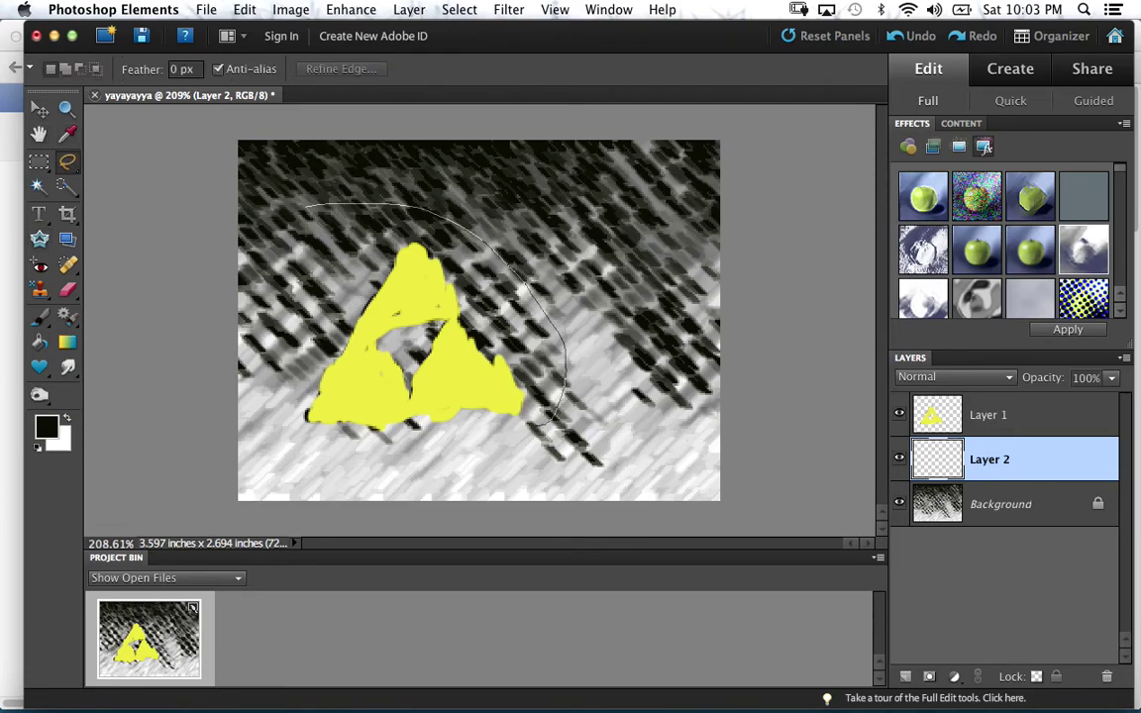
mouse_move(293, 312)
left_mouse_down()
mouse_move(387, 230)
mouse_move(438, 391)
mouse_move(424, 428)
mouse_move(593, 313)
left_mouse_up()
left_click_drag(628, 364, 628, 364)
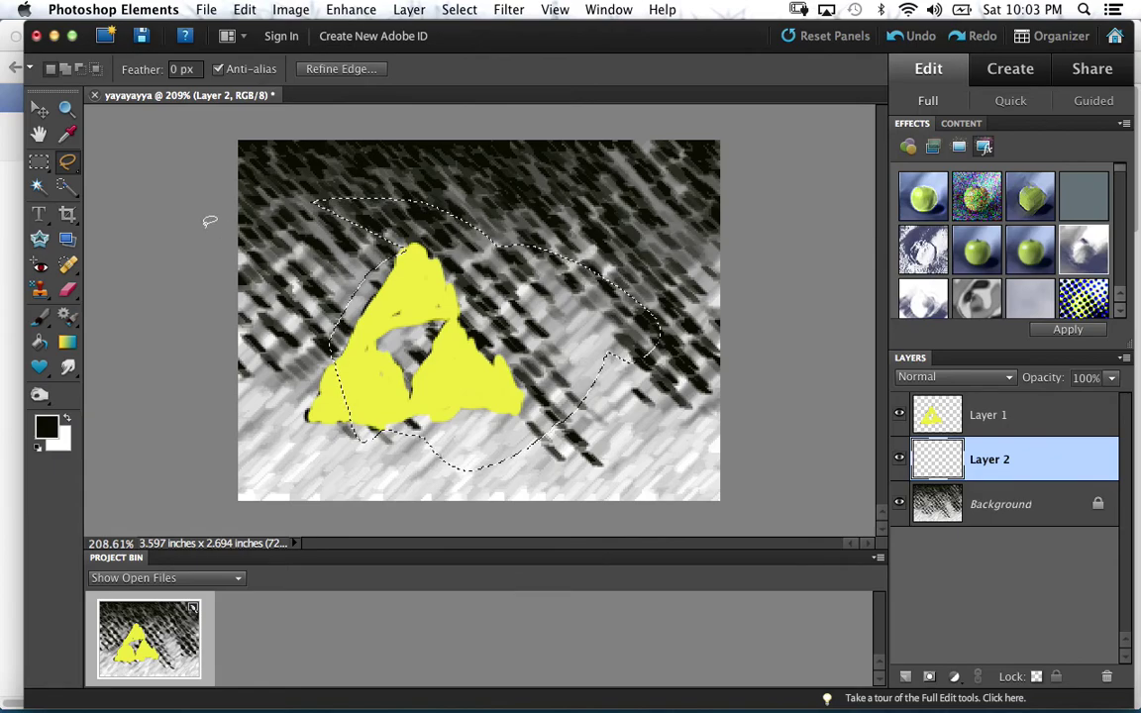
left_click(67, 132)
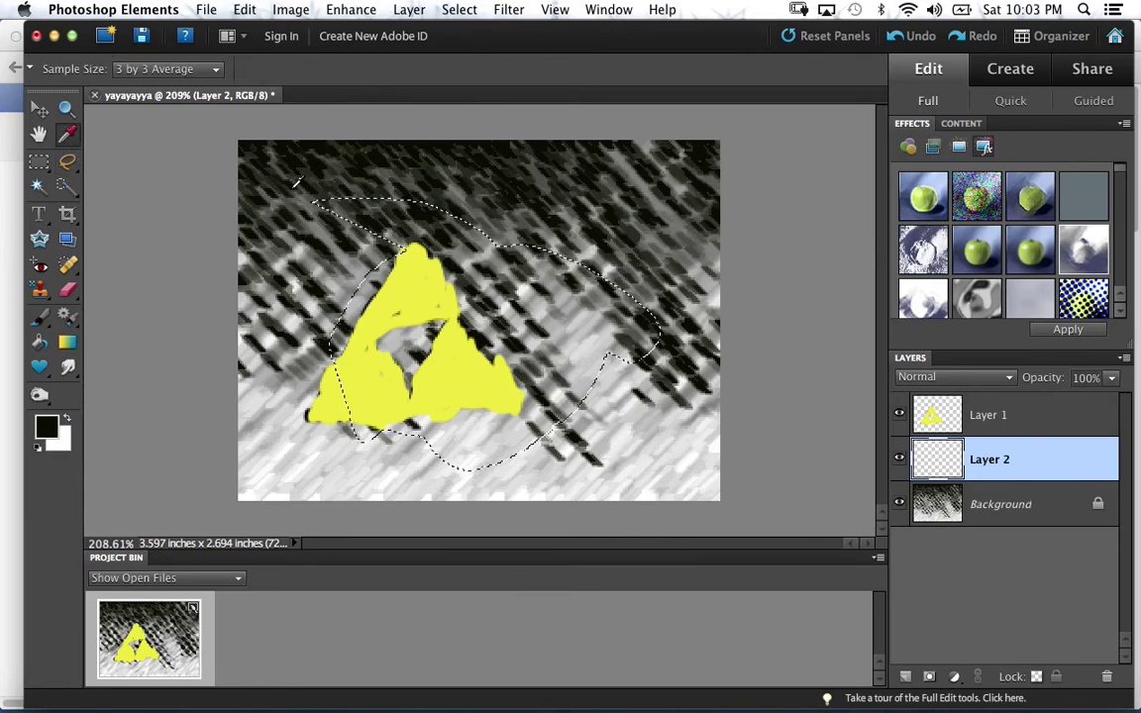
left_click(274, 205)
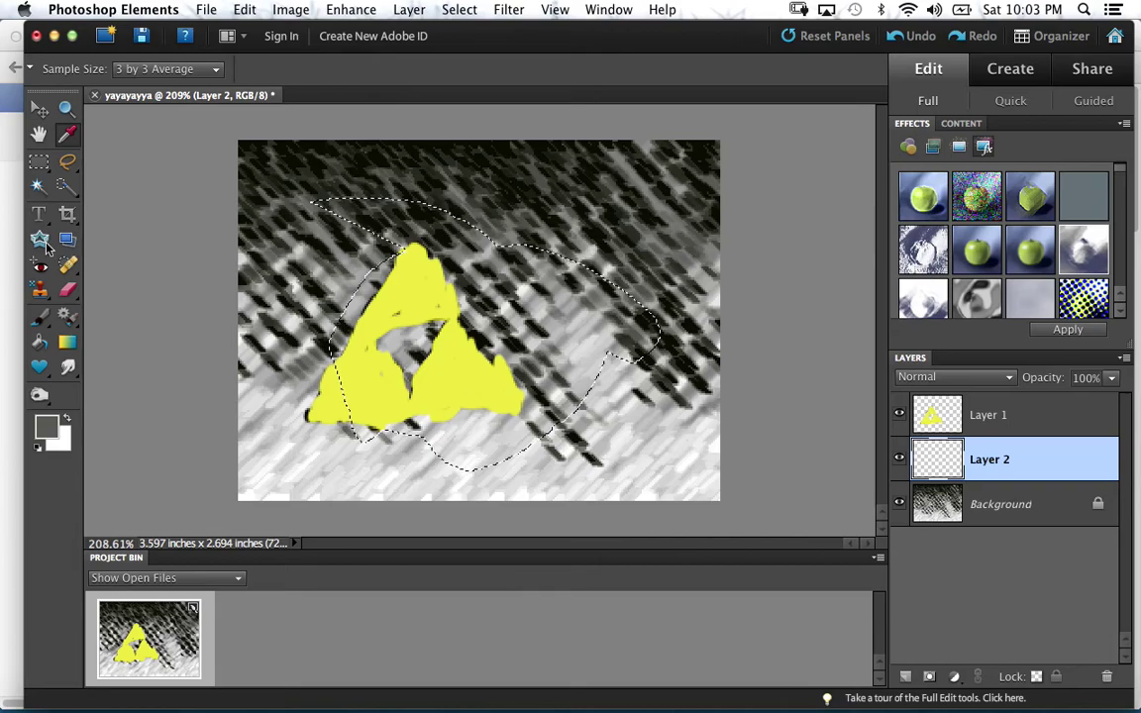
- Crop the image around the triforce to about 2.6 by 2.15 inches, with no aspect ratio restriction
left_click(67, 214)
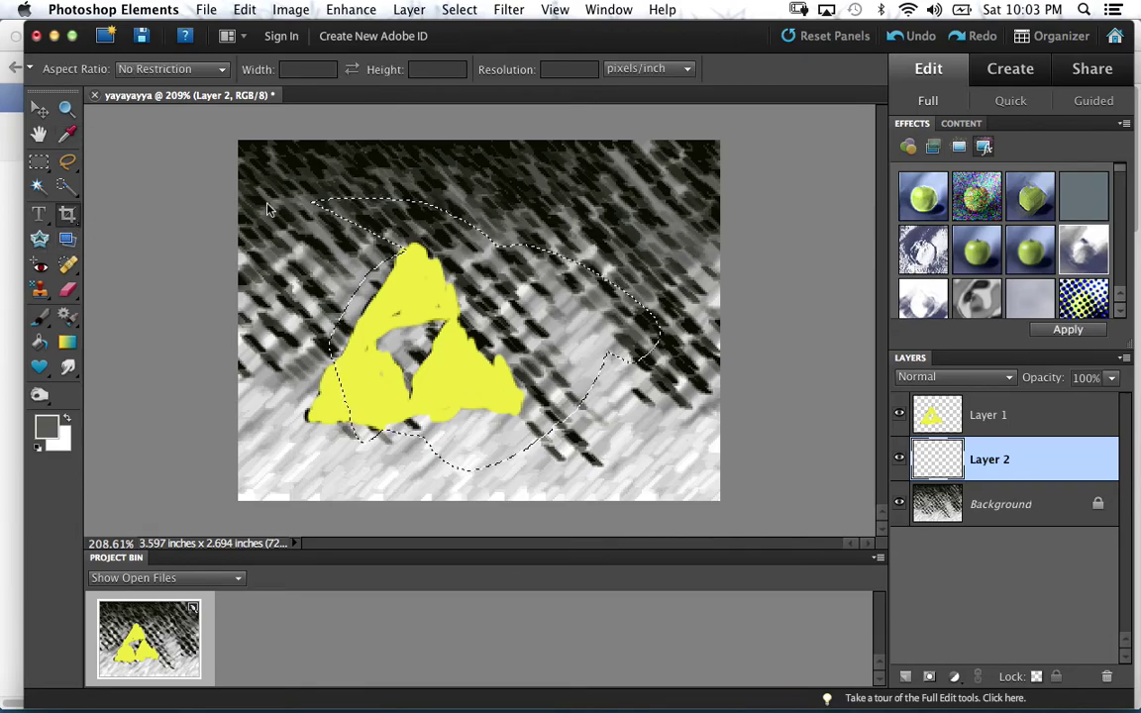
left_click(624, 476)
left_click_drag(624, 476, 574, 413)
left_click(561, 482)
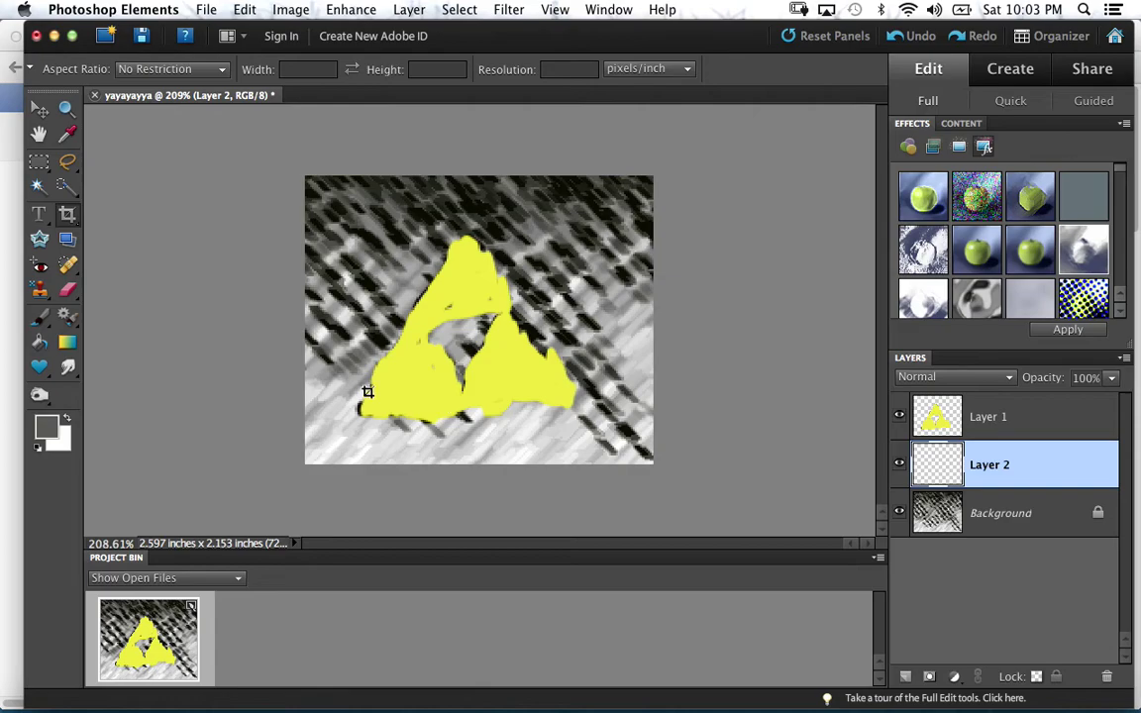
- Smudge the yellow triforce on Layer 1 and the gray brush strokes across the Background layer
left_click(64, 364)
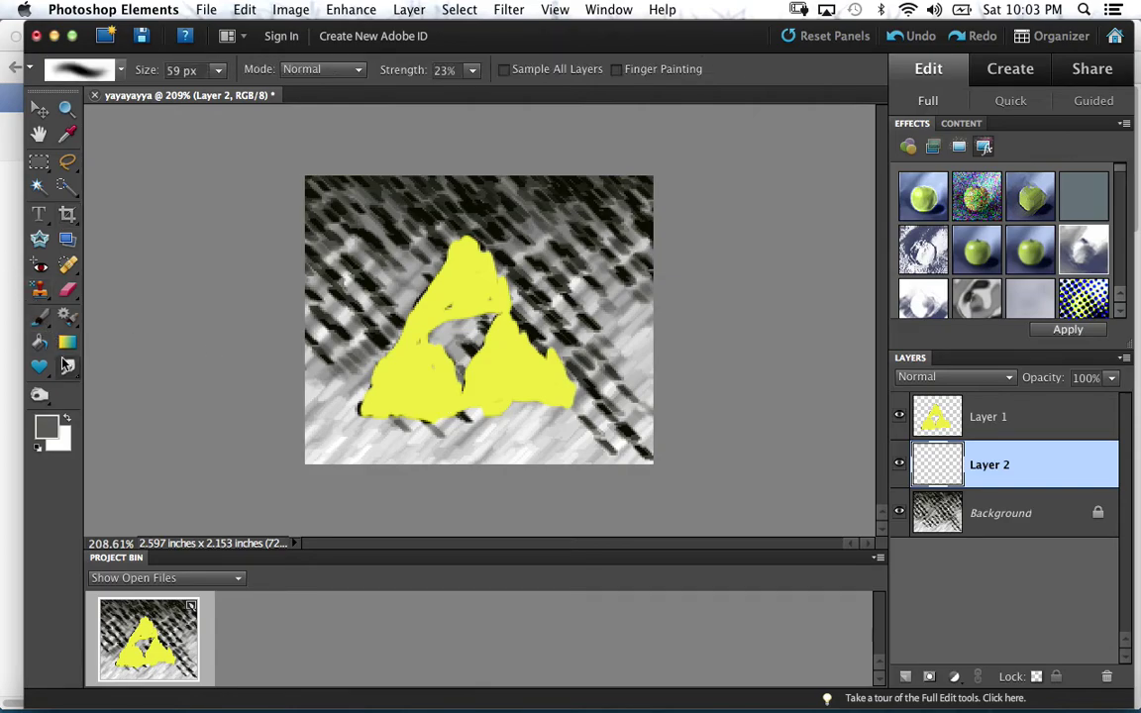
left_click(973, 428)
mouse_move(555, 380)
left_mouse_down()
mouse_move(472, 326)
mouse_move(458, 285)
mouse_move(476, 347)
mouse_move(535, 428)
mouse_move(591, 420)
mouse_move(764, 465)
left_mouse_up()
left_click(924, 506)
mouse_move(539, 277)
left_mouse_down()
mouse_move(416, 198)
mouse_move(300, 339)
mouse_move(401, 270)
mouse_move(530, 437)
mouse_move(634, 482)
mouse_move(371, 356)
mouse_move(495, 257)
mouse_move(268, 170)
mouse_move(396, 198)
mouse_move(603, 293)
mouse_move(599, 447)
mouse_move(591, 425)
mouse_move(645, 365)
mouse_move(842, 444)
left_mouse_up()
- Smudge the yellow on Layer 1 outward in all directions until the triforce becomes a blurry spread-out blob
left_click(923, 429)
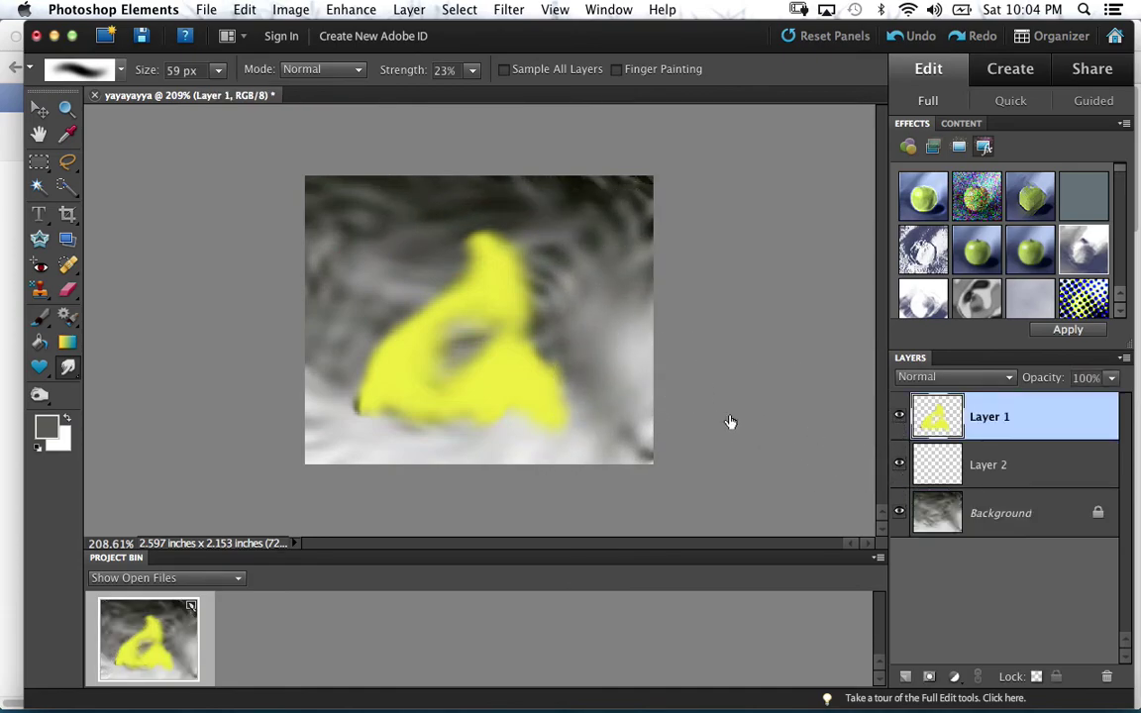
mouse_move(574, 394)
left_mouse_down()
mouse_move(519, 369)
mouse_move(499, 378)
mouse_move(411, 286)
mouse_move(530, 452)
mouse_move(466, 235)
mouse_move(585, 465)
mouse_move(444, 227)
mouse_move(556, 474)
mouse_move(470, 241)
mouse_move(571, 484)
mouse_move(510, 289)
mouse_move(477, 543)
mouse_move(552, 313)
mouse_move(328, 353)
mouse_move(545, 355)
mouse_move(352, 259)
mouse_move(656, 543)
mouse_move(548, 337)
mouse_move(402, 386)
mouse_move(574, 353)
mouse_move(435, 370)
mouse_move(659, 414)
mouse_move(445, 291)
mouse_move(555, 406)
mouse_move(431, 276)
mouse_move(530, 268)
mouse_move(511, 306)
mouse_move(530, 224)
mouse_move(455, 356)
mouse_move(403, 389)
mouse_move(581, 283)
mouse_move(339, 342)
mouse_move(502, 306)
mouse_move(523, 274)
mouse_move(445, 405)
mouse_move(578, 238)
mouse_move(430, 423)
mouse_move(602, 194)
mouse_move(340, 359)
mouse_move(473, 275)
mouse_move(412, 348)
mouse_move(446, 334)
mouse_move(512, 396)
mouse_move(573, 270)
mouse_move(478, 415)
mouse_move(681, 366)
mouse_move(416, 379)
mouse_move(658, 335)
mouse_move(444, 308)
mouse_move(461, 408)
mouse_move(526, 368)
mouse_move(515, 341)
mouse_move(540, 418)
mouse_move(560, 369)
mouse_move(441, 373)
mouse_move(544, 454)
mouse_move(383, 261)
mouse_move(531, 417)
mouse_move(465, 275)
left_mouse_up()
mouse_move(613, 310)
left_mouse_down()
mouse_move(370, 281)
mouse_move(452, 293)
mouse_move(434, 247)
mouse_move(482, 427)
mouse_move(492, 337)
mouse_move(484, 308)
mouse_move(290, 306)
mouse_move(323, 294)
mouse_move(395, 300)
mouse_move(288, 302)
mouse_move(402, 309)
mouse_move(357, 433)
mouse_move(402, 354)
mouse_move(385, 400)
left_mouse_up()
mouse_move(426, 346)
left_mouse_down()
mouse_move(402, 362)
mouse_move(402, 343)
mouse_move(450, 282)
mouse_move(551, 265)
mouse_move(388, 311)
mouse_move(369, 300)
mouse_move(593, 348)
mouse_move(445, 319)
mouse_move(471, 308)
left_mouse_up()
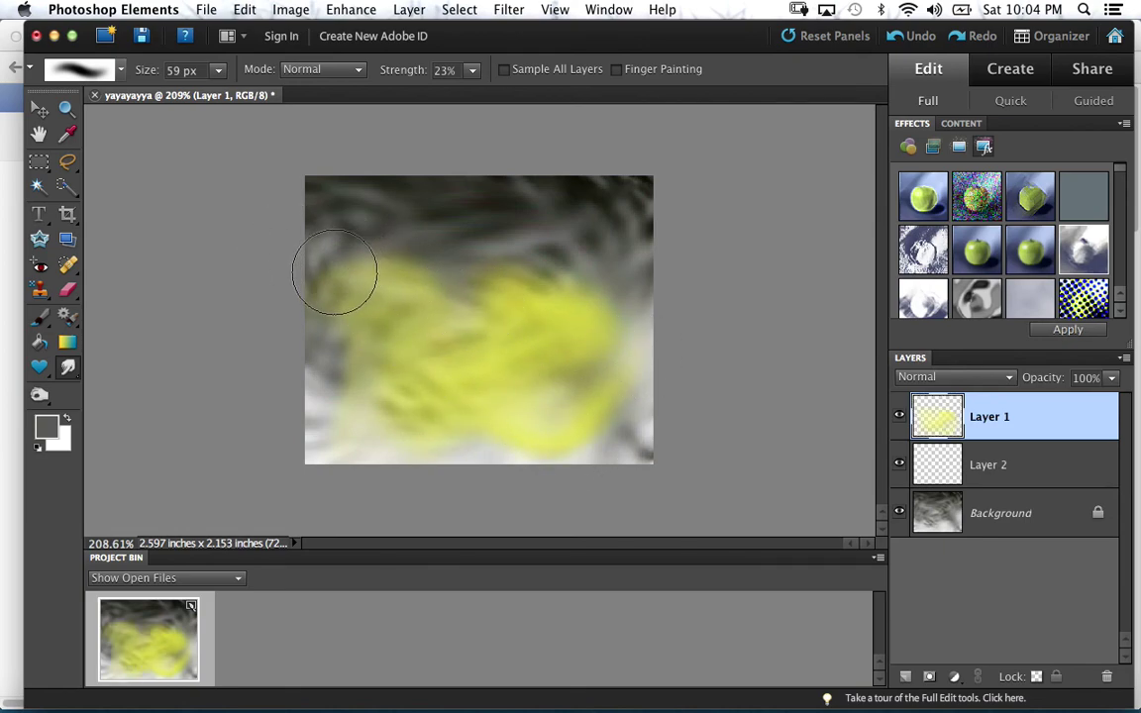
mouse_move(488, 333)
left_mouse_down()
mouse_move(544, 203)
mouse_move(588, 201)
left_mouse_up()
left_click_drag(494, 259, 504, 214)
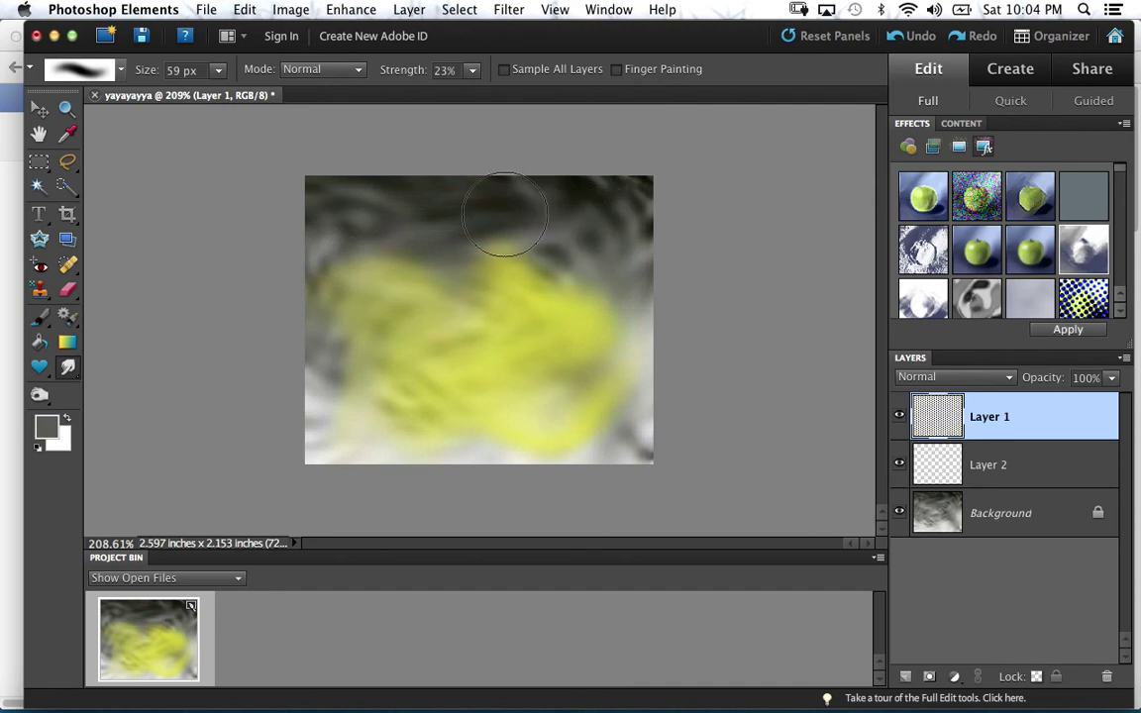
mouse_move(503, 319)
left_mouse_down()
mouse_move(474, 264)
mouse_move(461, 191)
left_mouse_up()
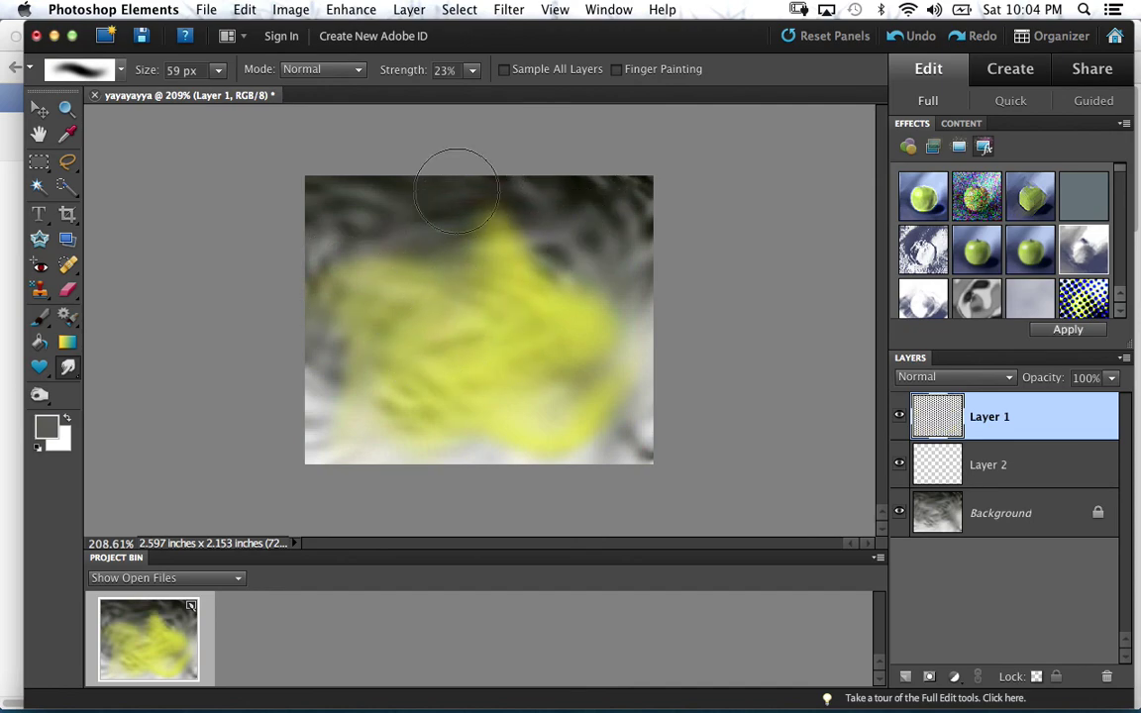